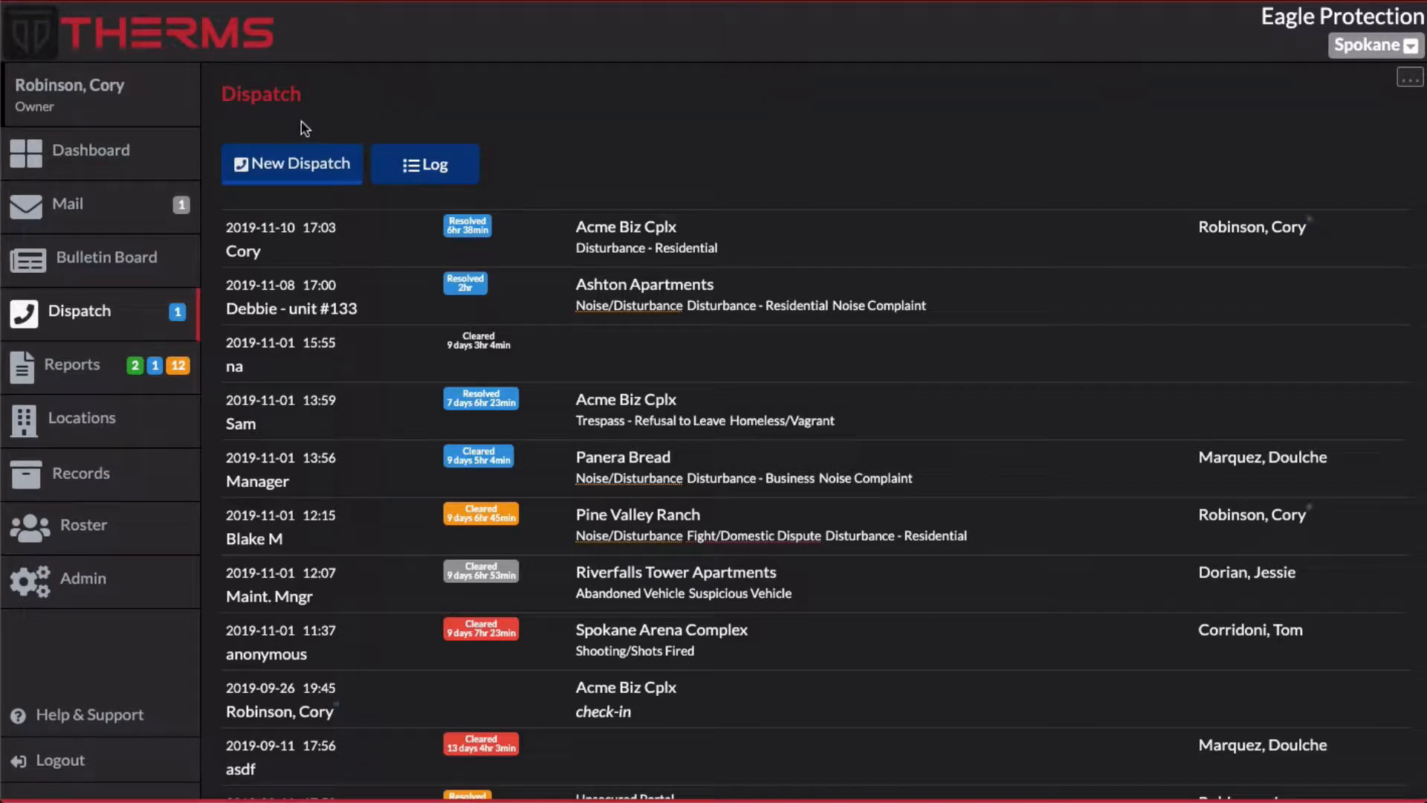
# Enable Duty Status as an allowed dispatch type in the dispatch settings and return to the dispatch list
pyautogui.click(297, 165)
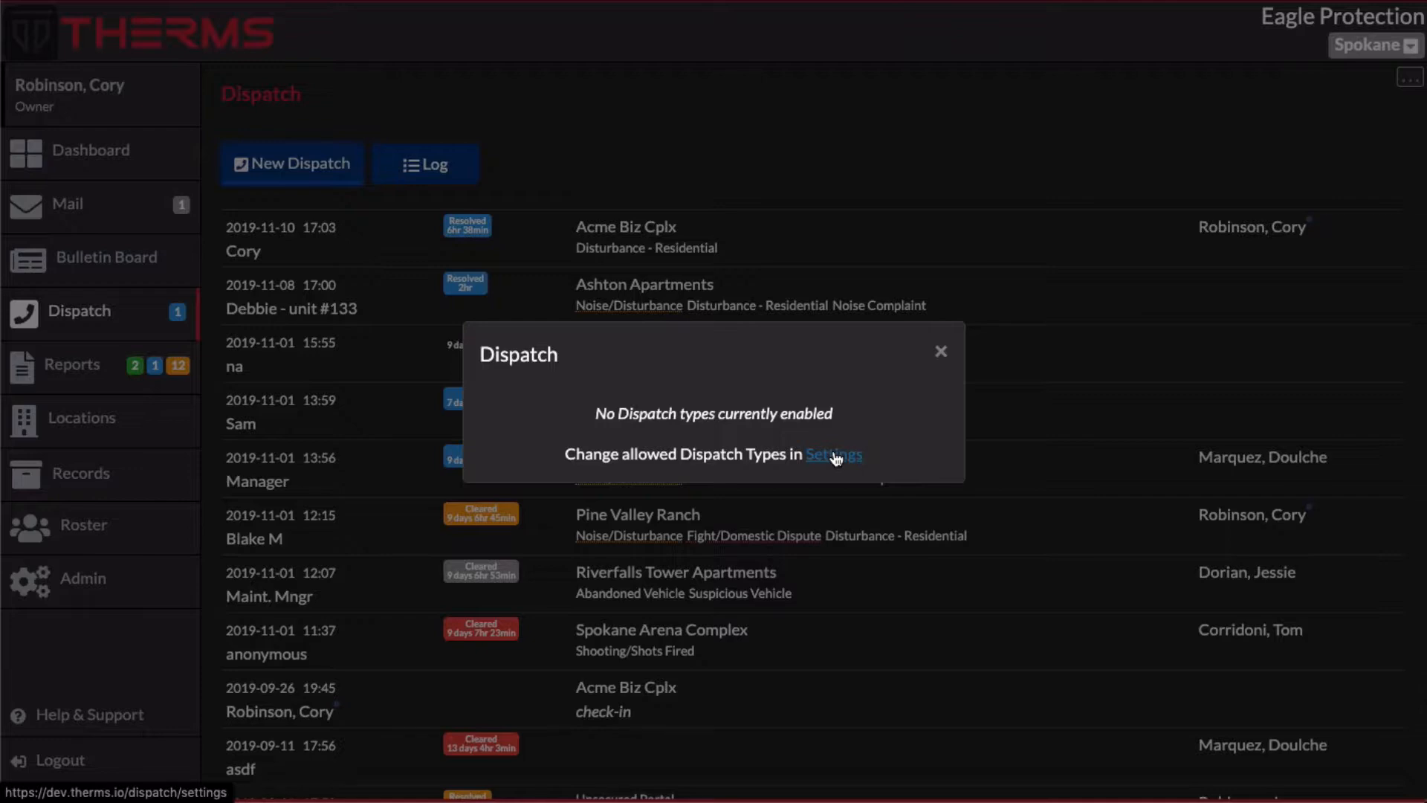
pyautogui.click(941, 355)
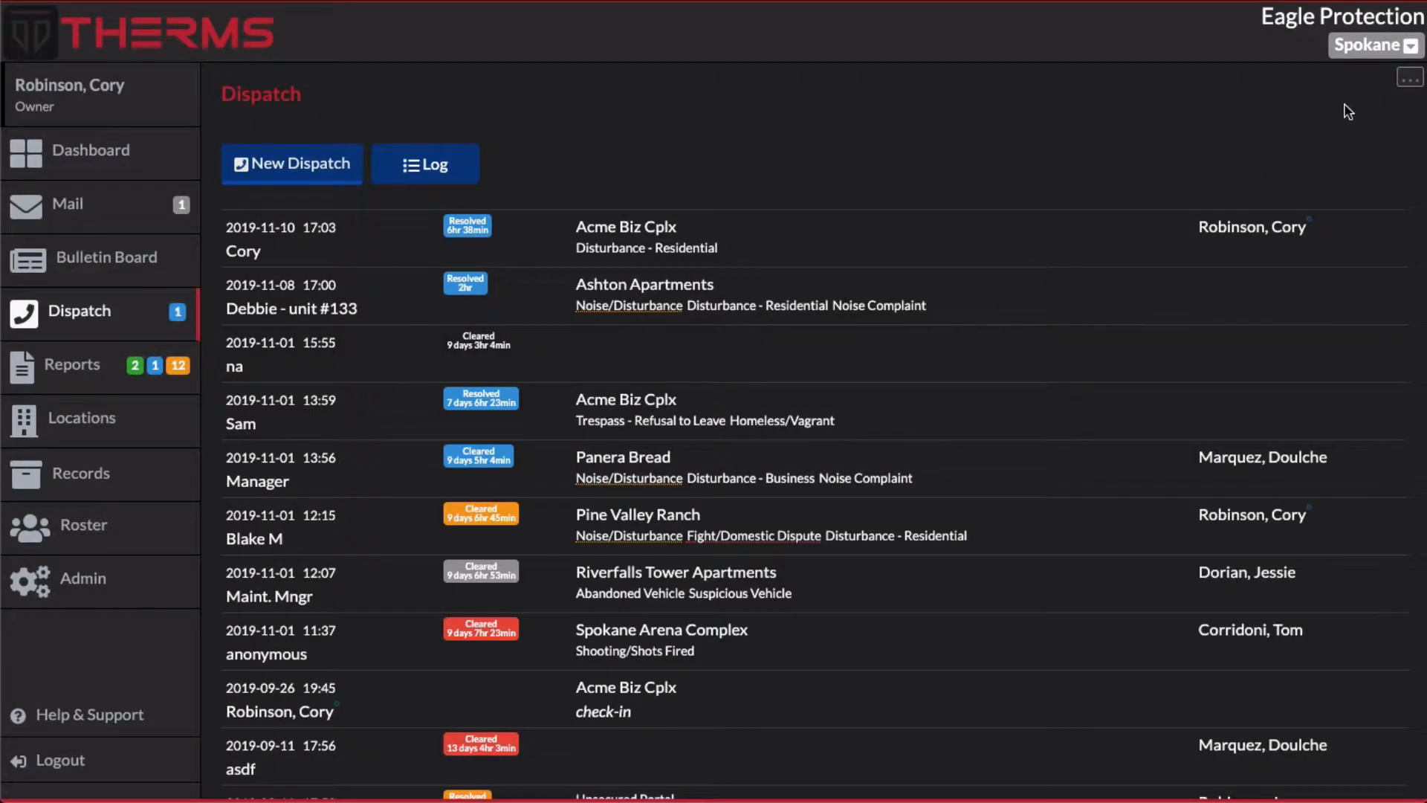
pyautogui.click(1410, 87)
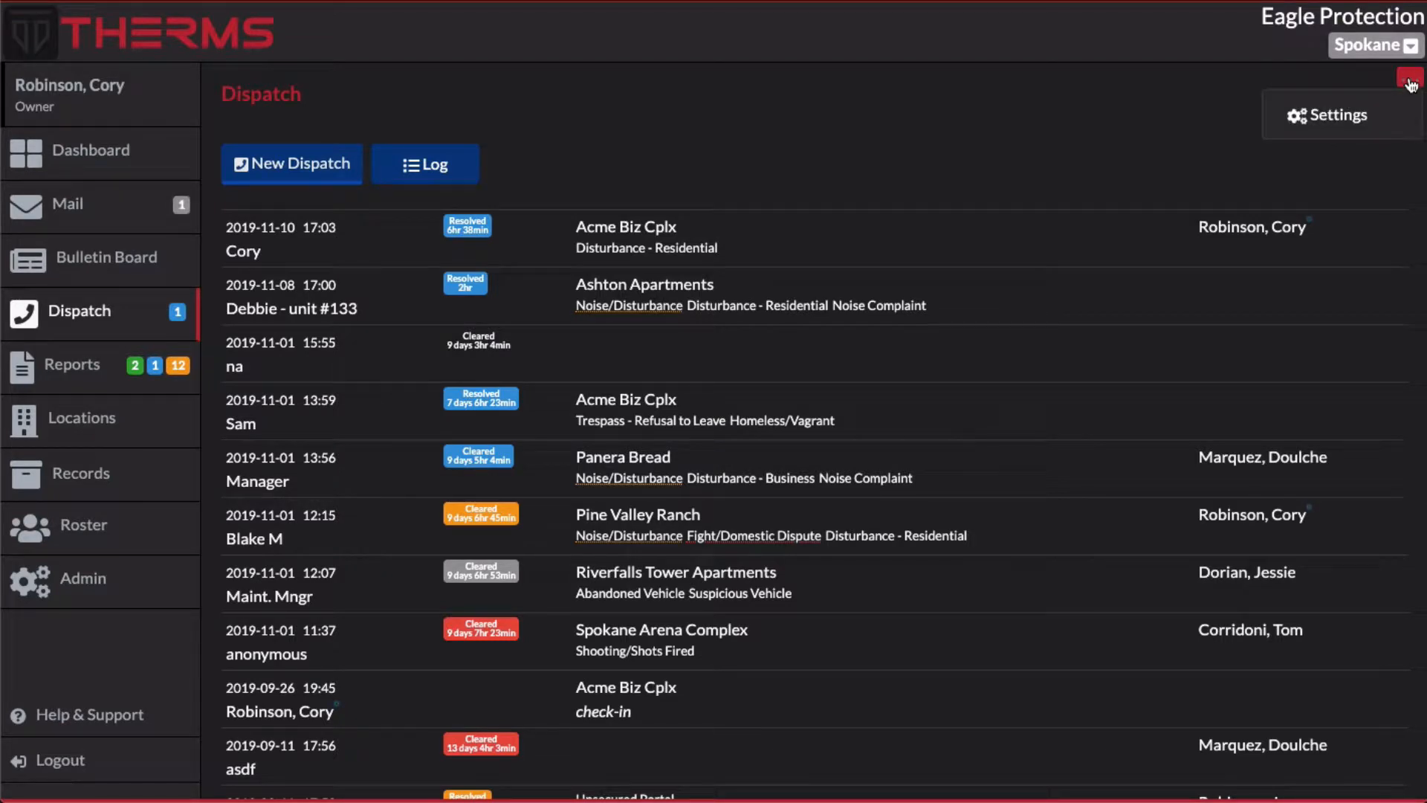
pyautogui.click(1334, 119)
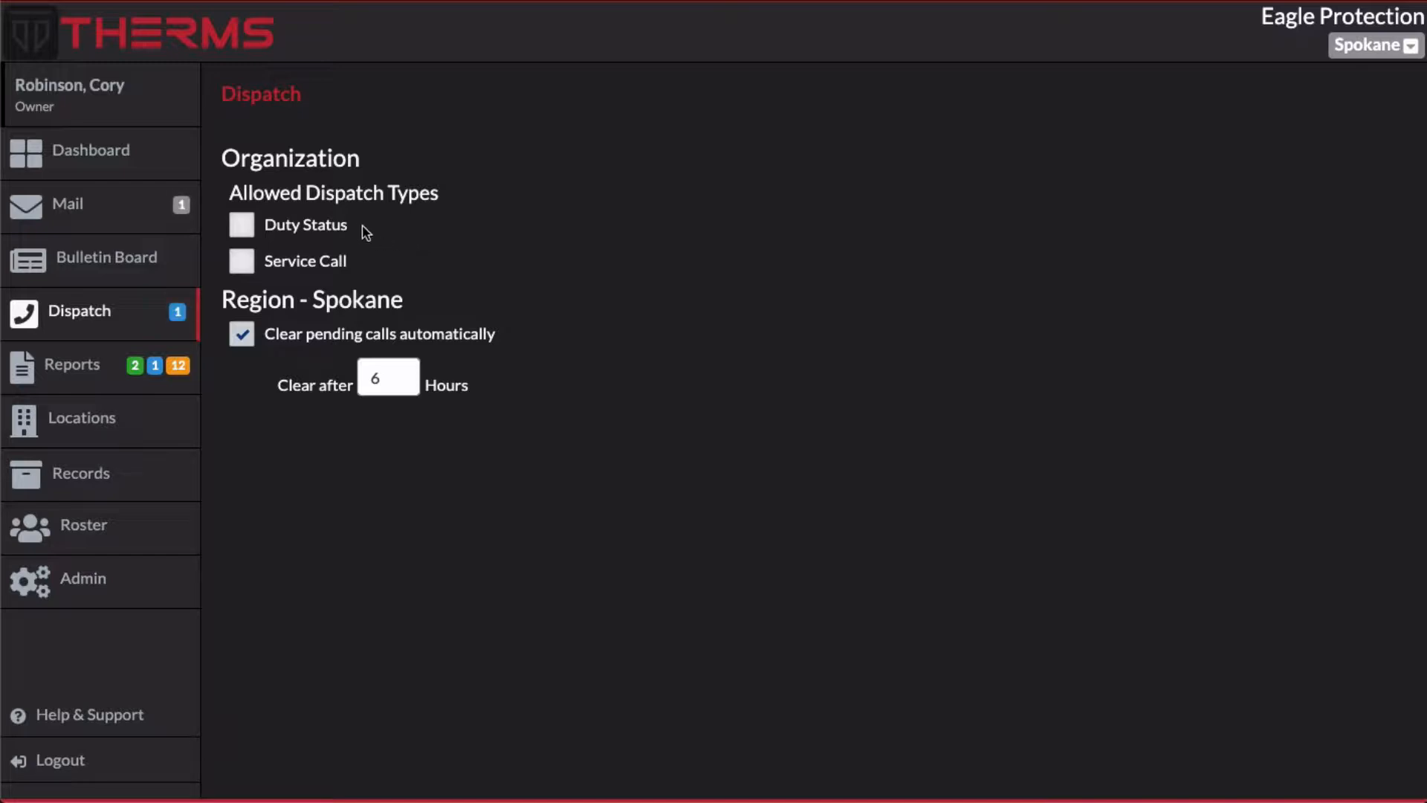
pyautogui.click(341, 234)
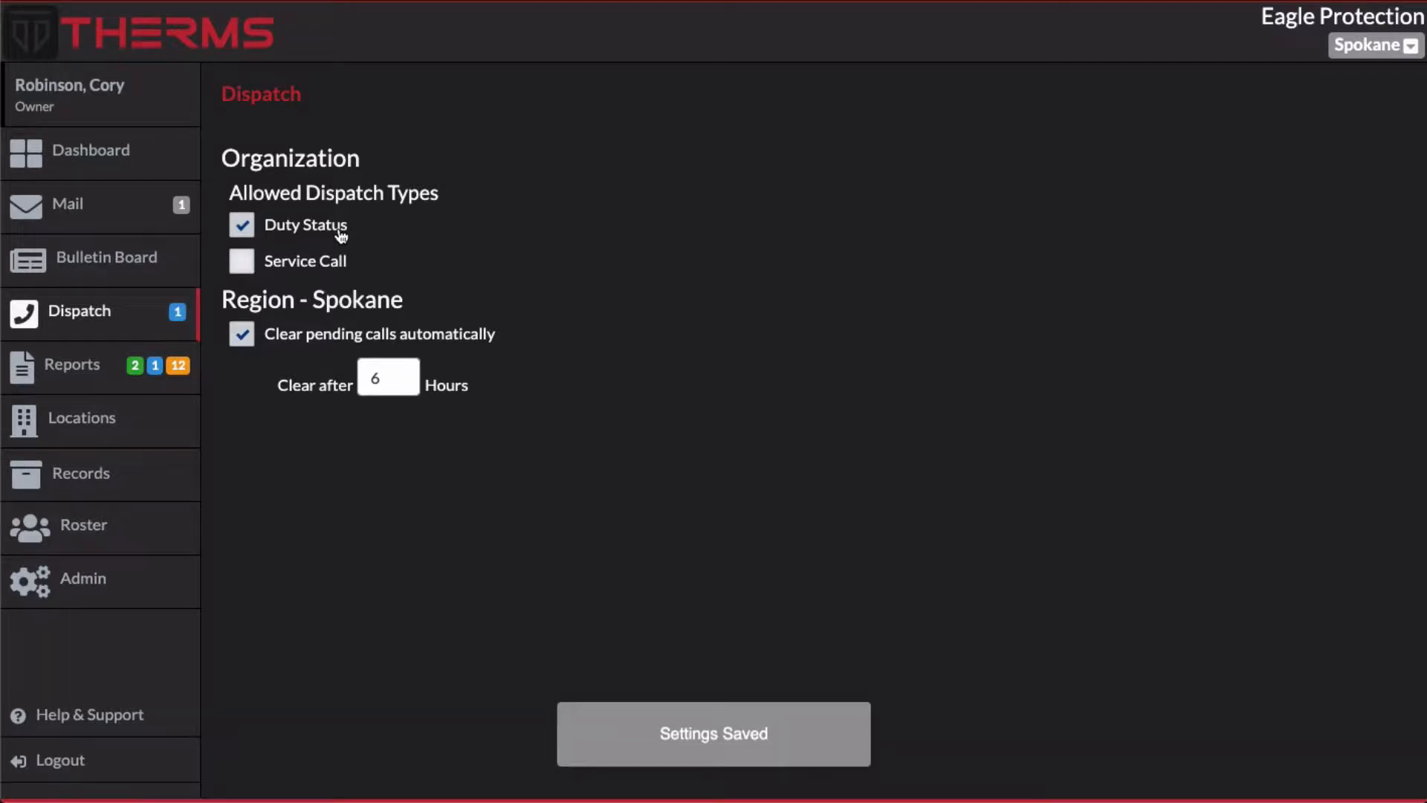
pyautogui.click(244, 96)
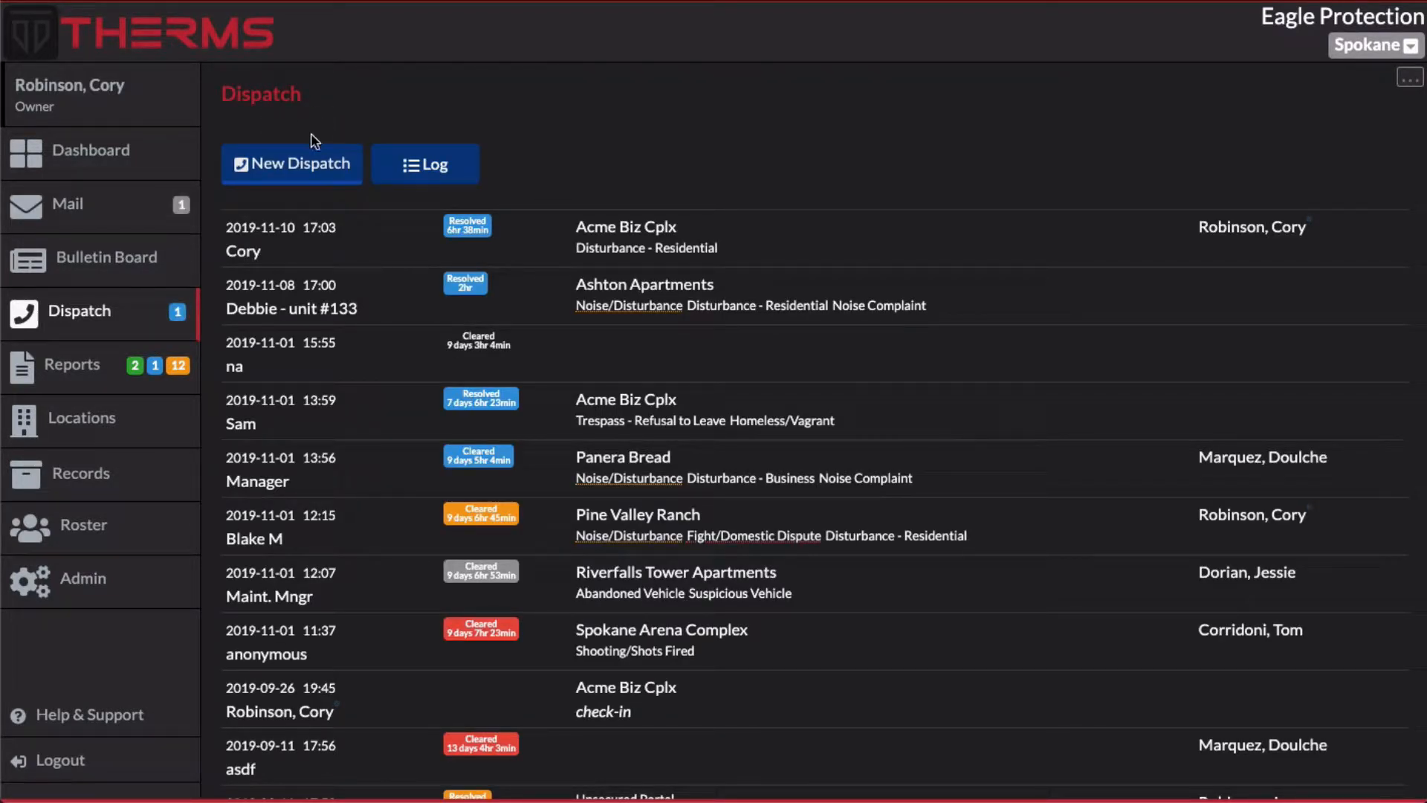
# Start a new duty status dispatch with Ashton Apartments as the location and choose the officer as its user
pyautogui.click(299, 165)
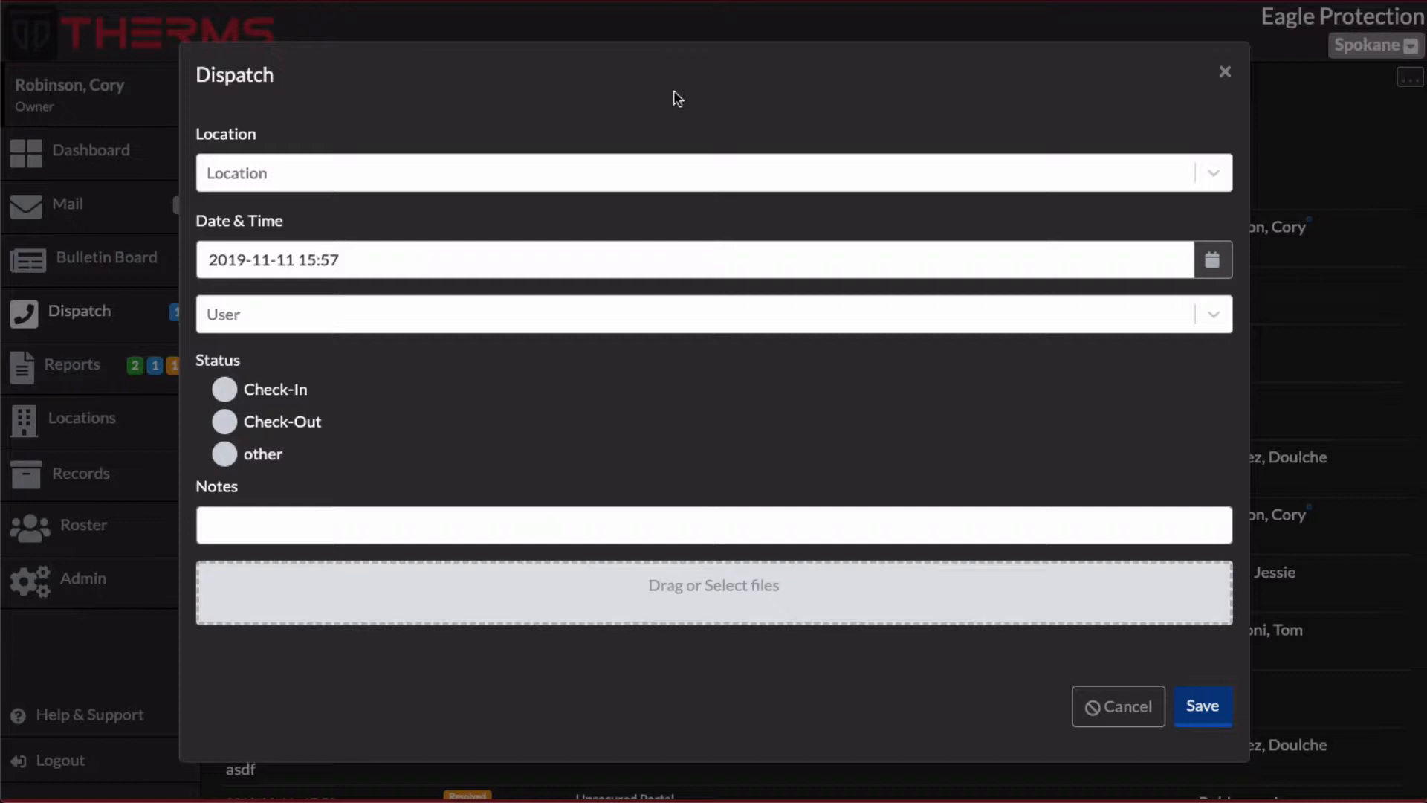
pyautogui.click(702, 167)
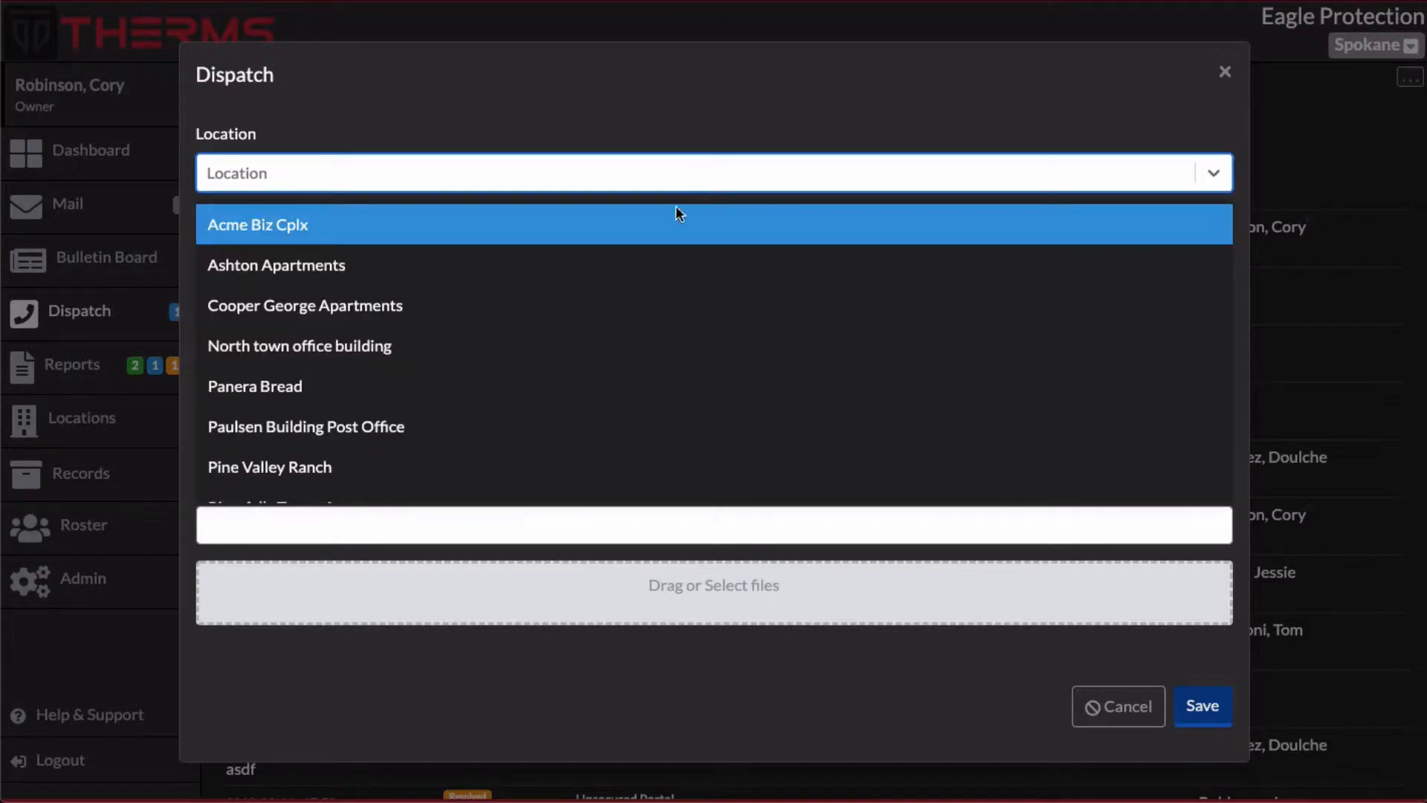
pyautogui.click(676, 265)
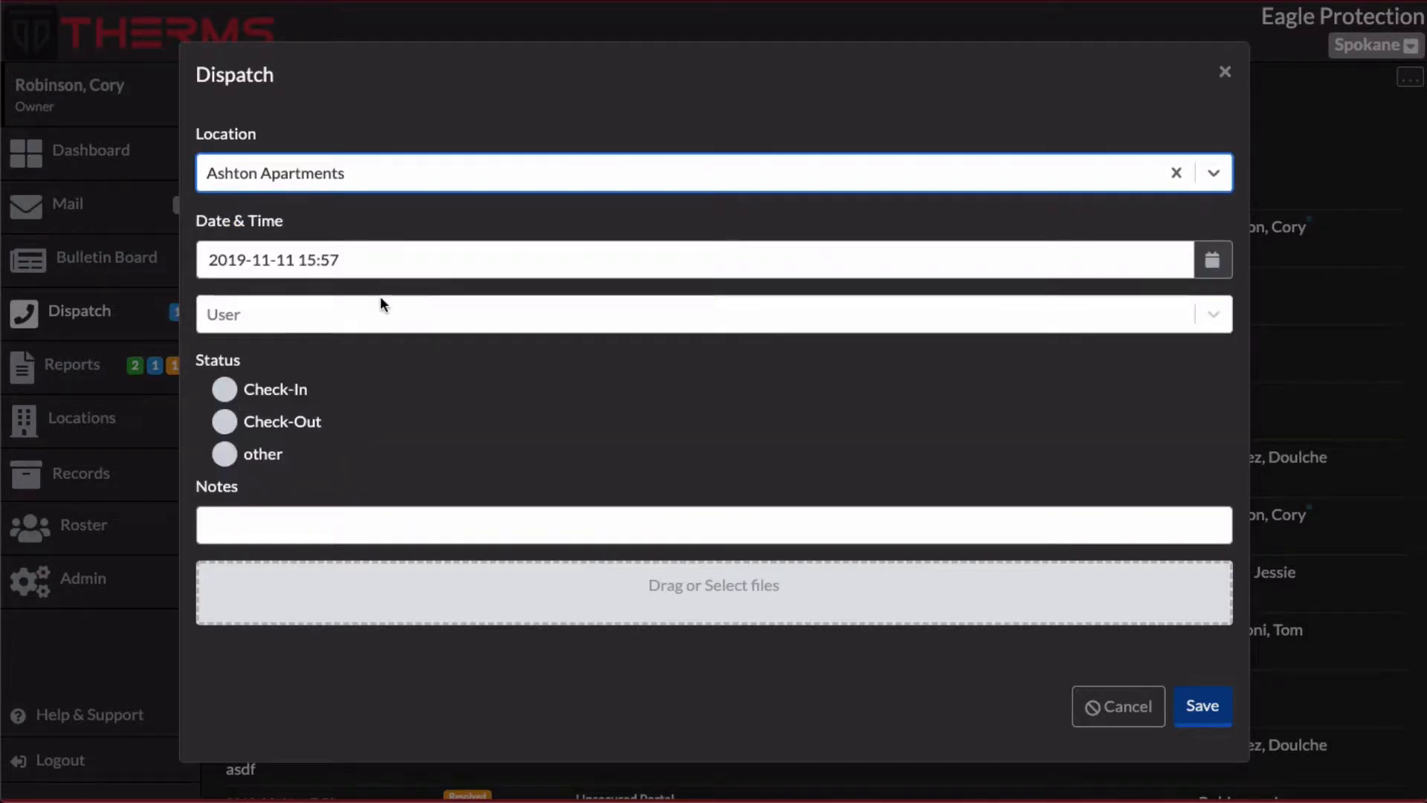
pyautogui.click(380, 305)
pyautogui.click(322, 408)
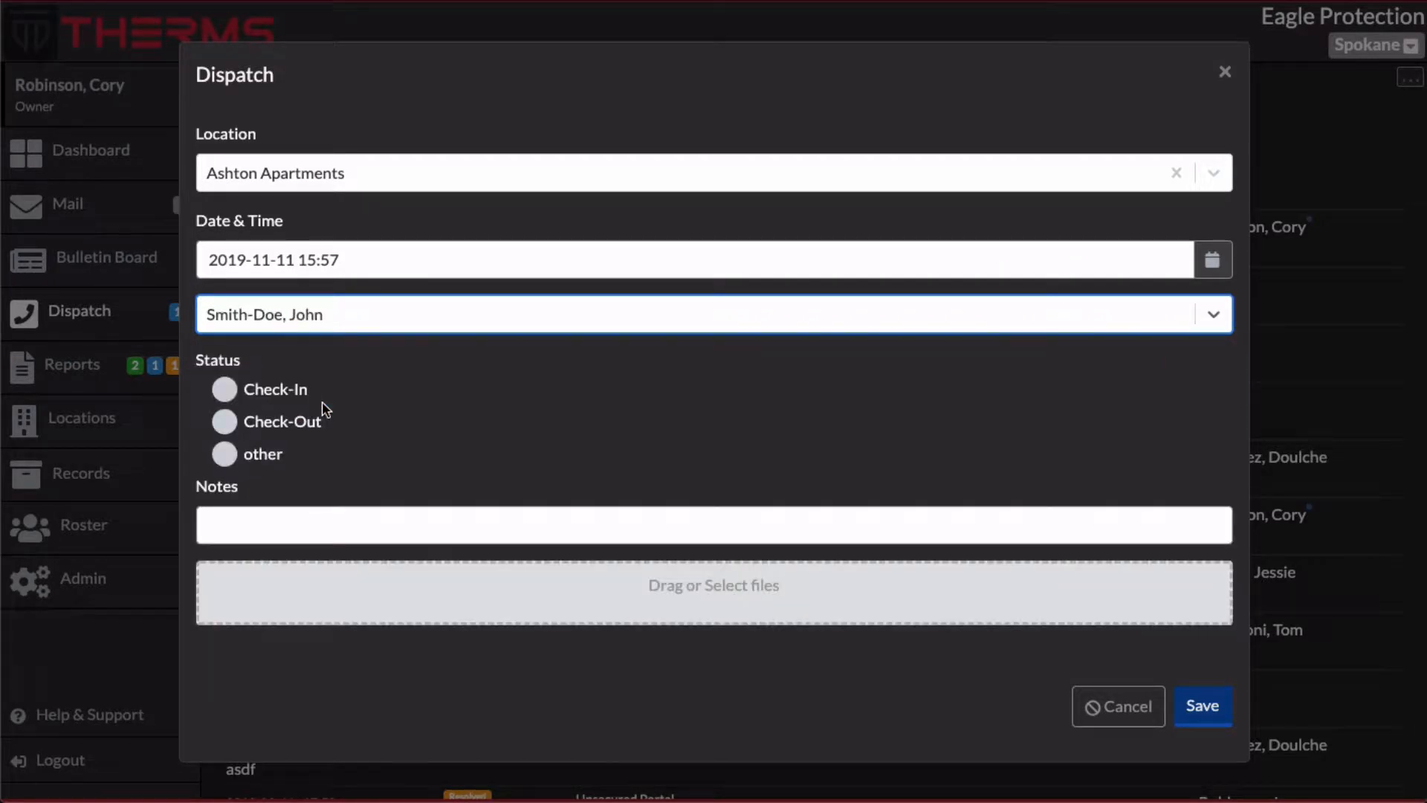
# Set the dispatch status to Check-In, add the note "checked in, all clear" and save it
pyautogui.click(224, 390)
pyautogui.click(306, 517)
pyautogui.write('checke')
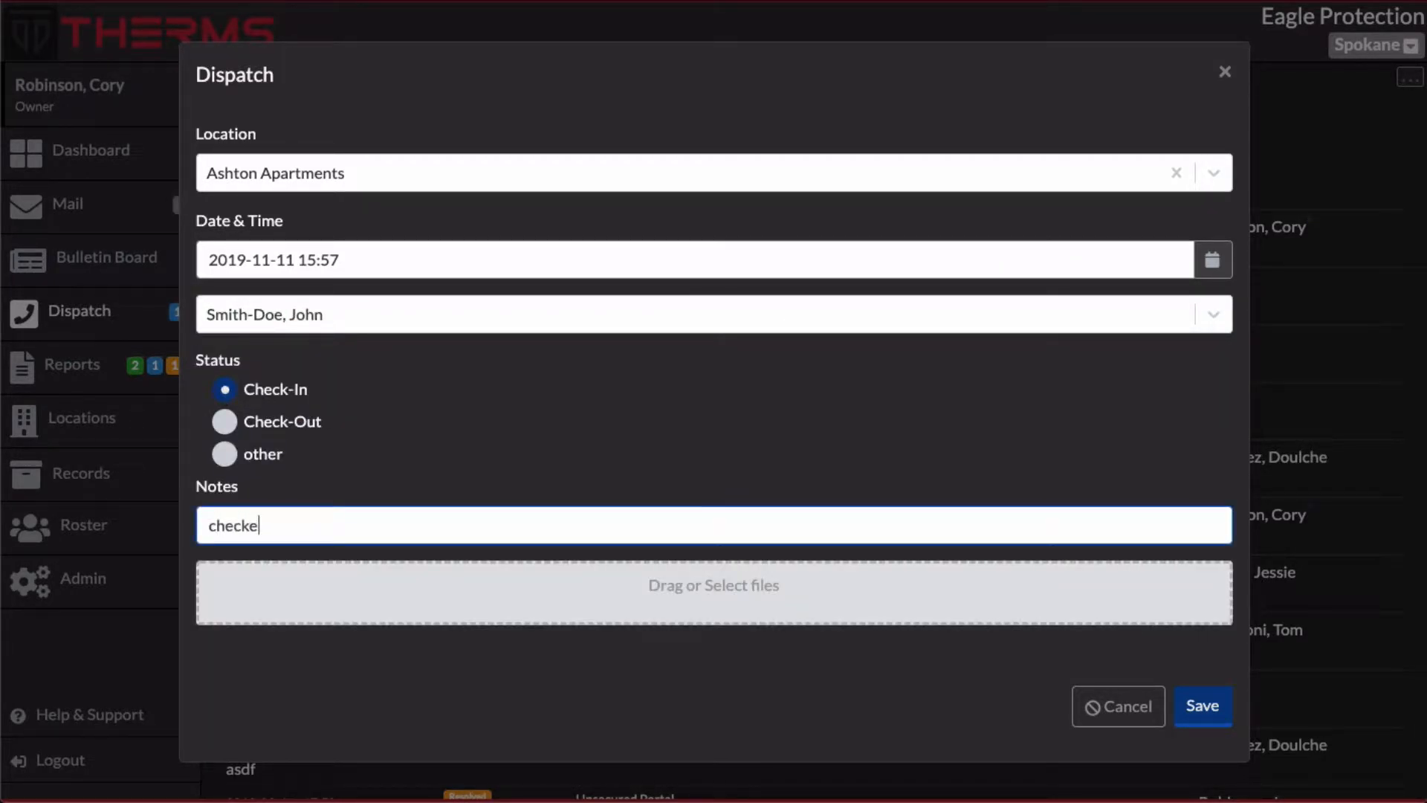
pyautogui.write('d in, all clear')
pyautogui.click(1208, 686)
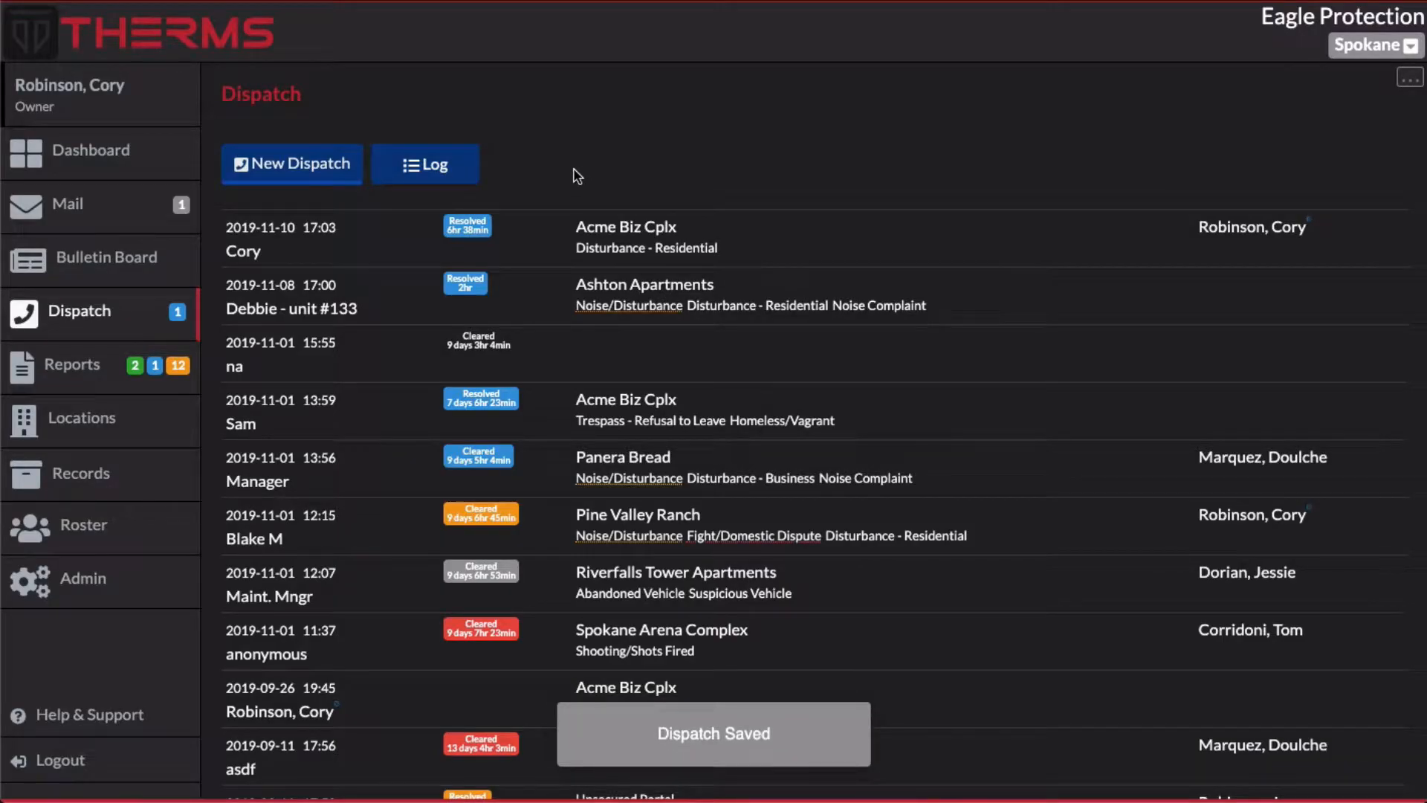
# Start another duty status dispatch at Ashton Apartments for the same officer, with the status Check-Out
pyautogui.click(324, 164)
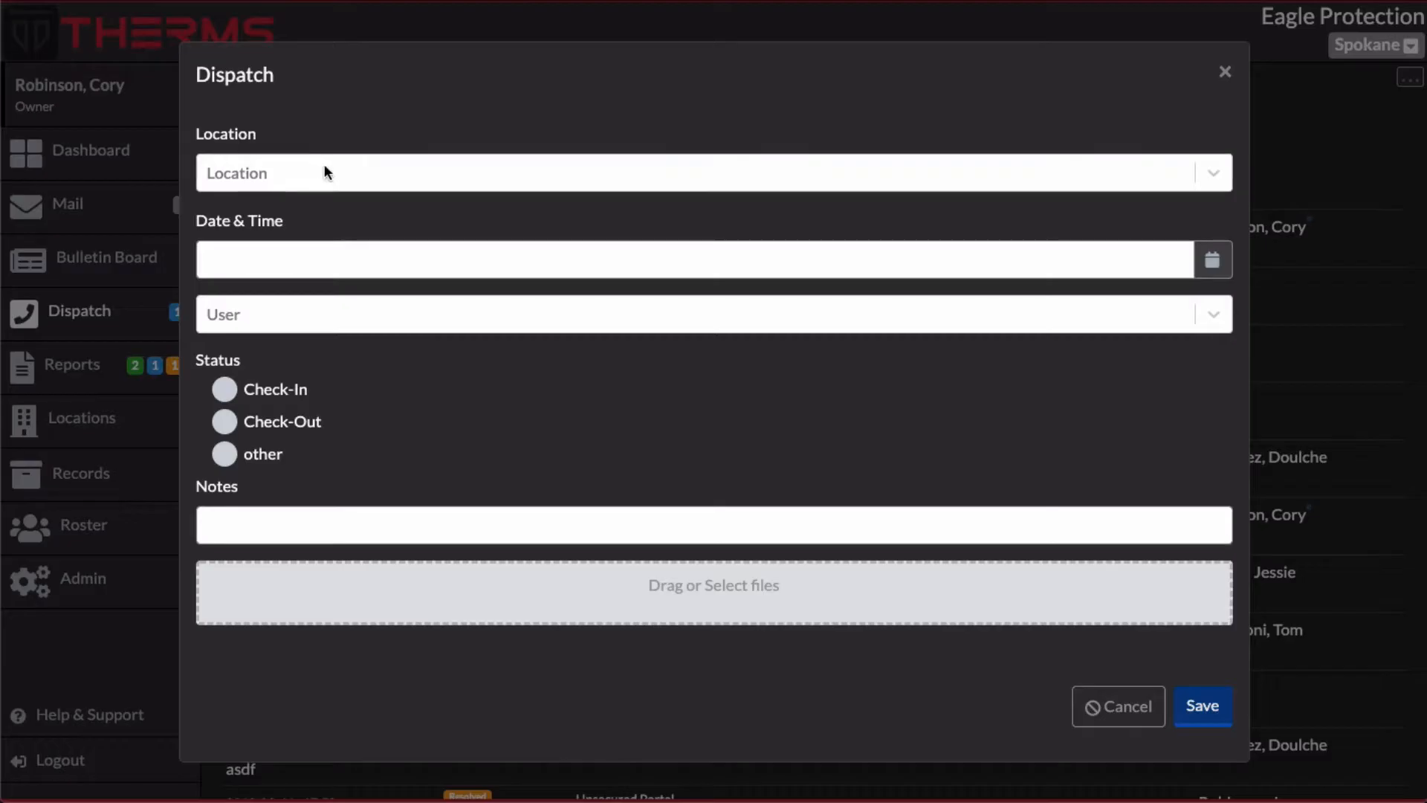
pyautogui.click(334, 171)
pyautogui.click(354, 266)
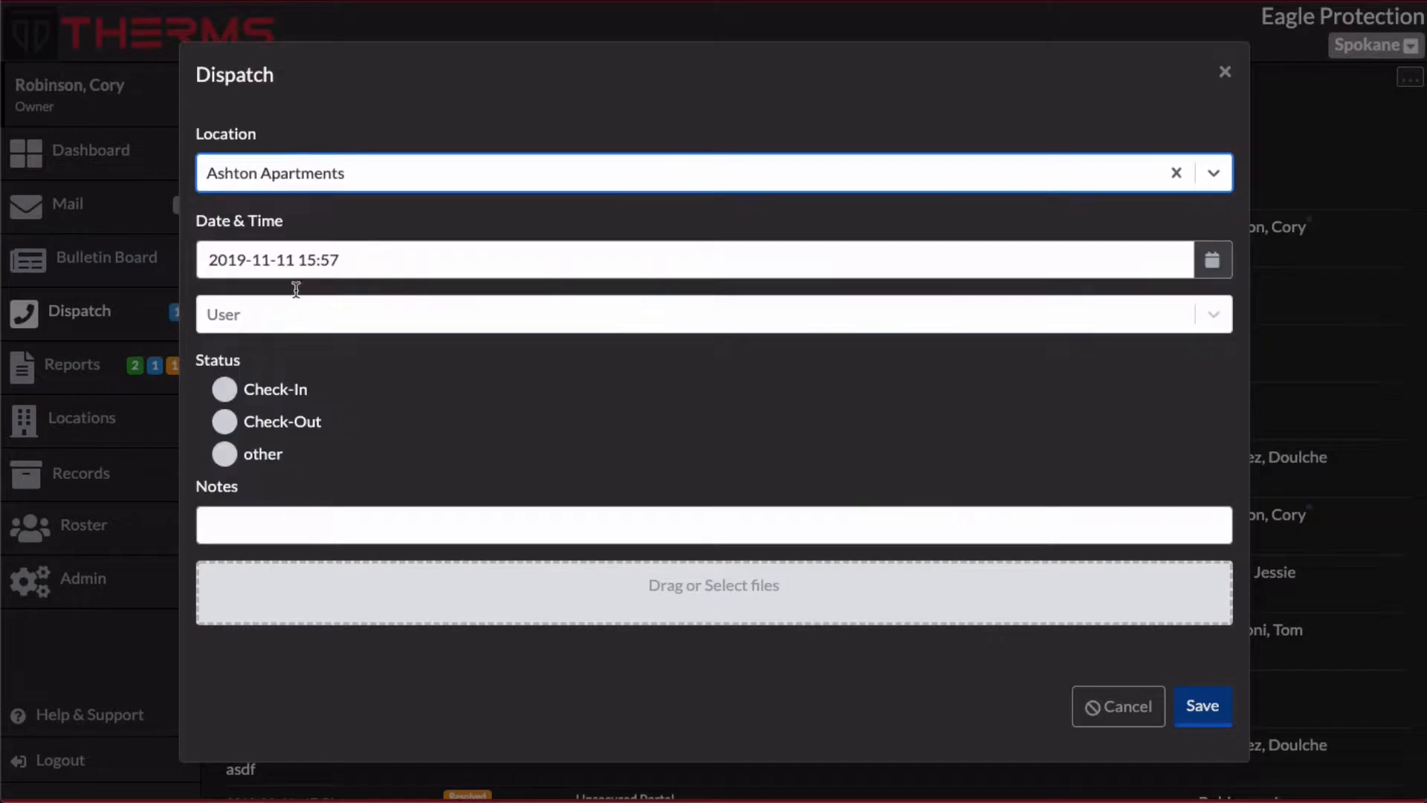
pyautogui.click(225, 424)
pyautogui.click(360, 321)
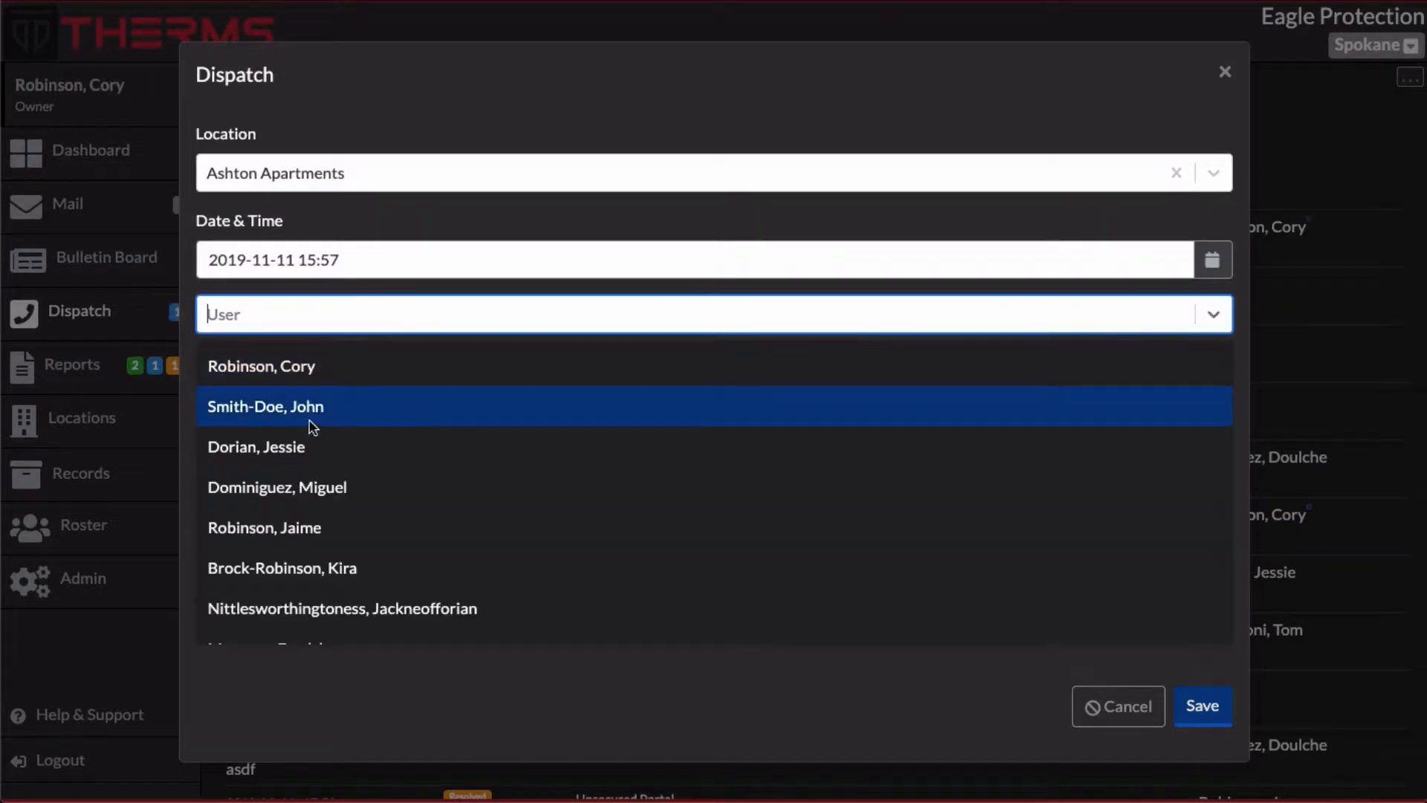
pyautogui.click(318, 407)
pyautogui.click(288, 521)
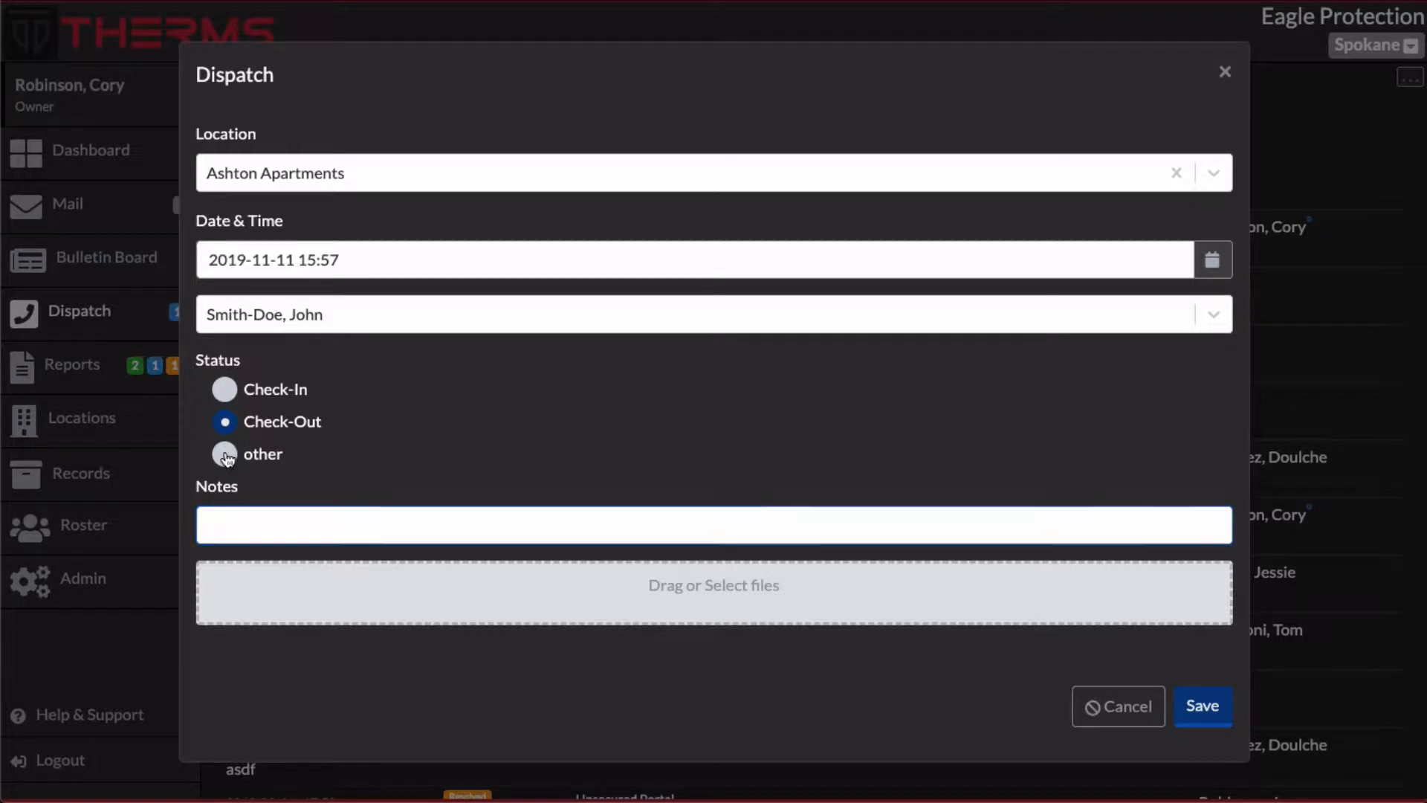
# Change the status to other, describe it as "lunch break leaving site" and save the dispatch
pyautogui.click(226, 455)
pyautogui.click(303, 484)
pyautogui.write('lunch ')
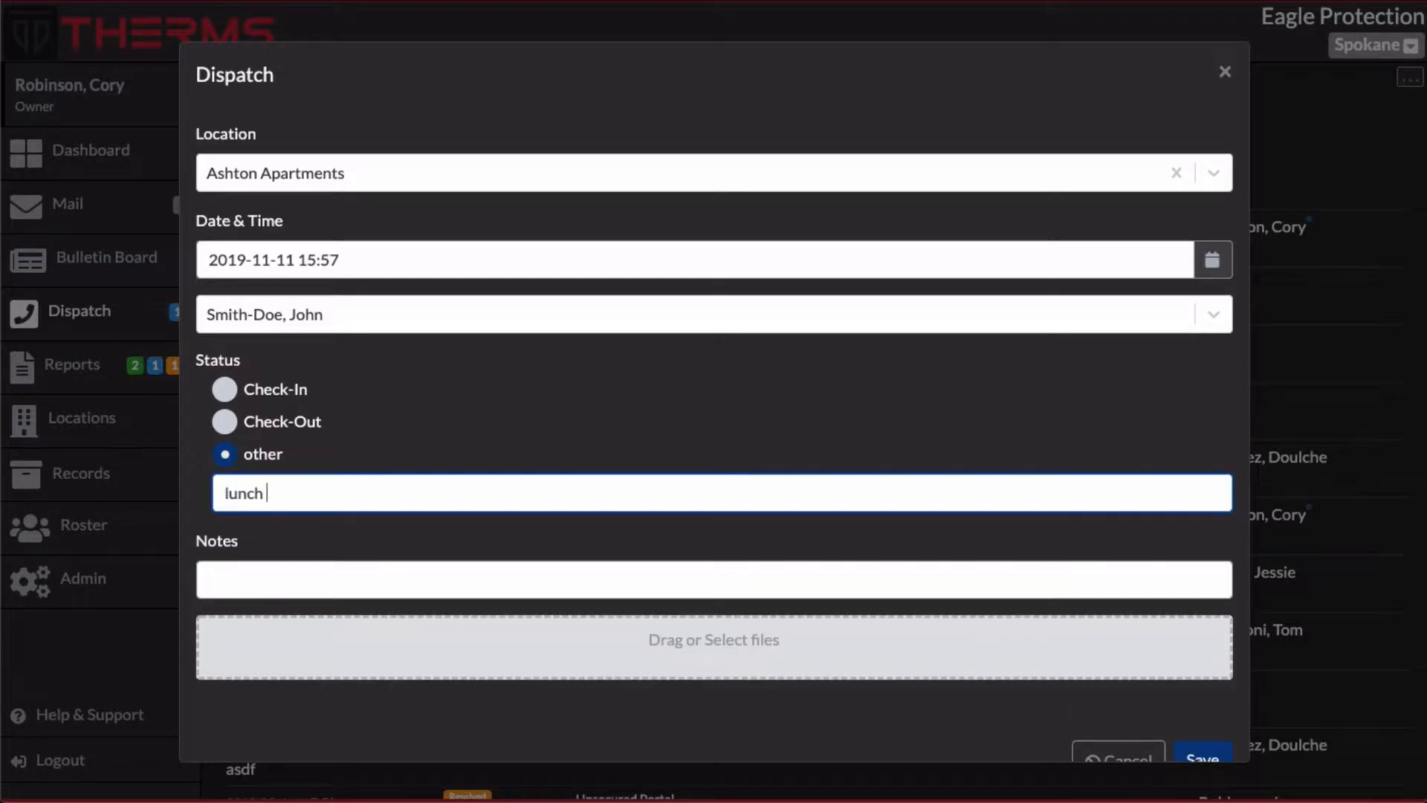
pyautogui.write('break leaving site')
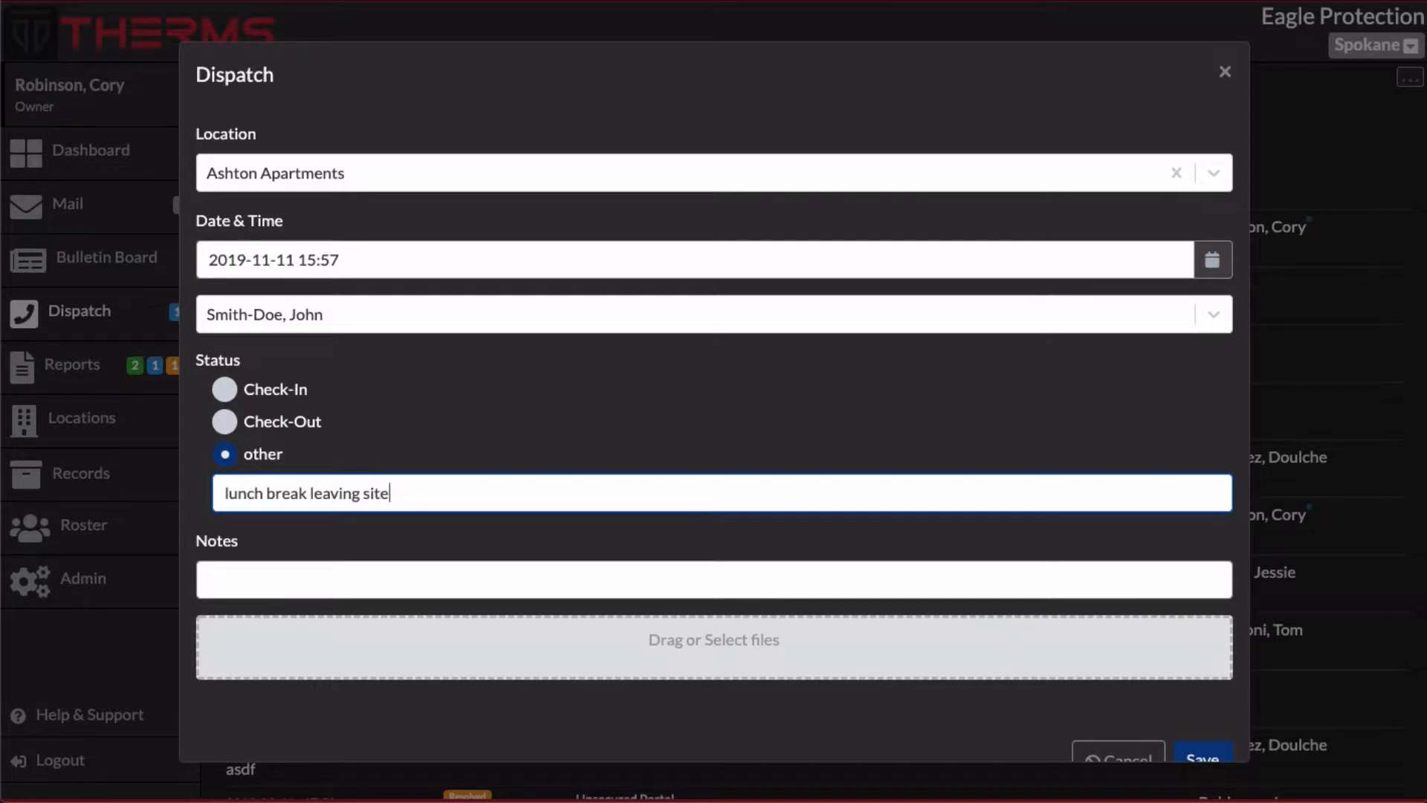
pyautogui.click(1200, 754)
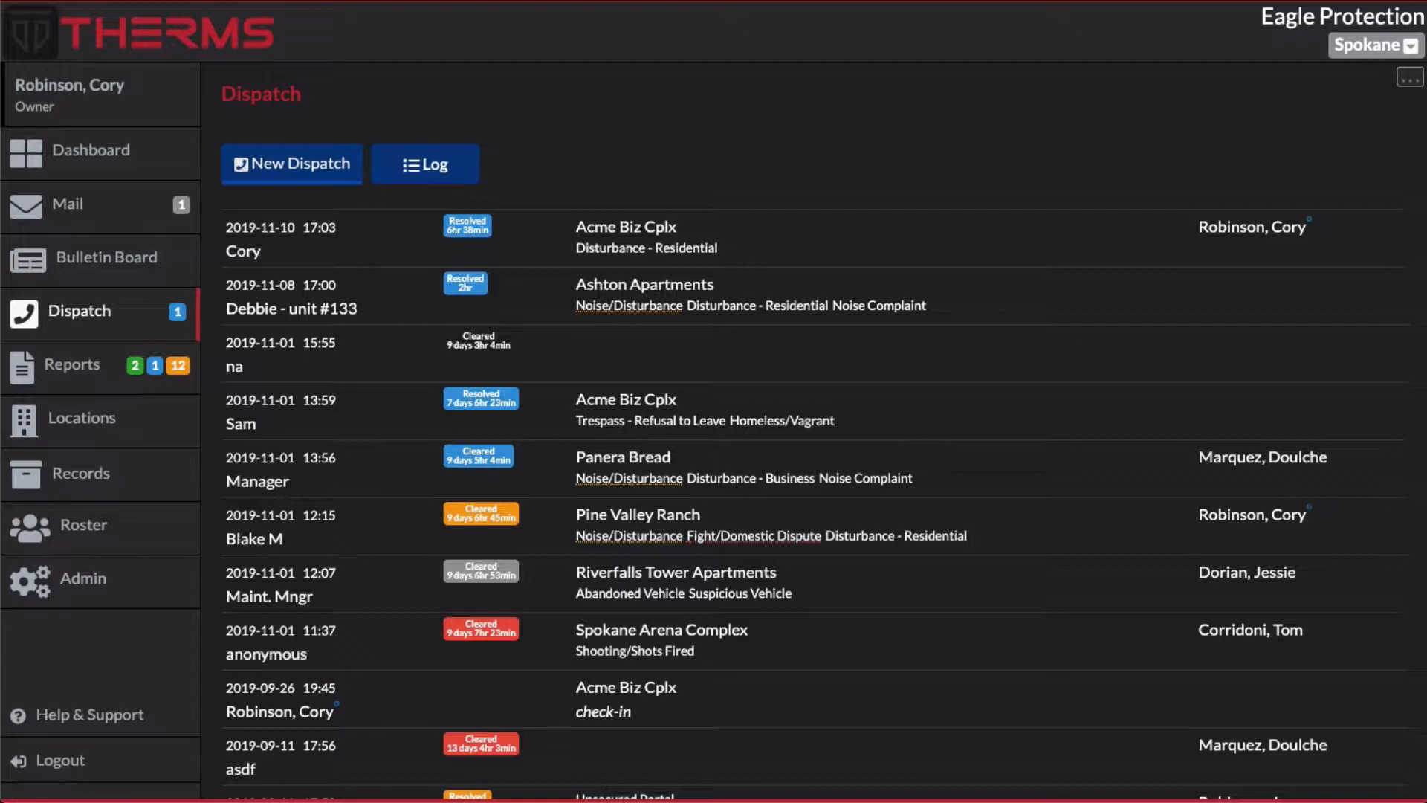
# Enable Service Call as an allowed dispatch type in the dispatch settings and return to the dispatch page
pyautogui.click(1410, 77)
pyautogui.click(1370, 111)
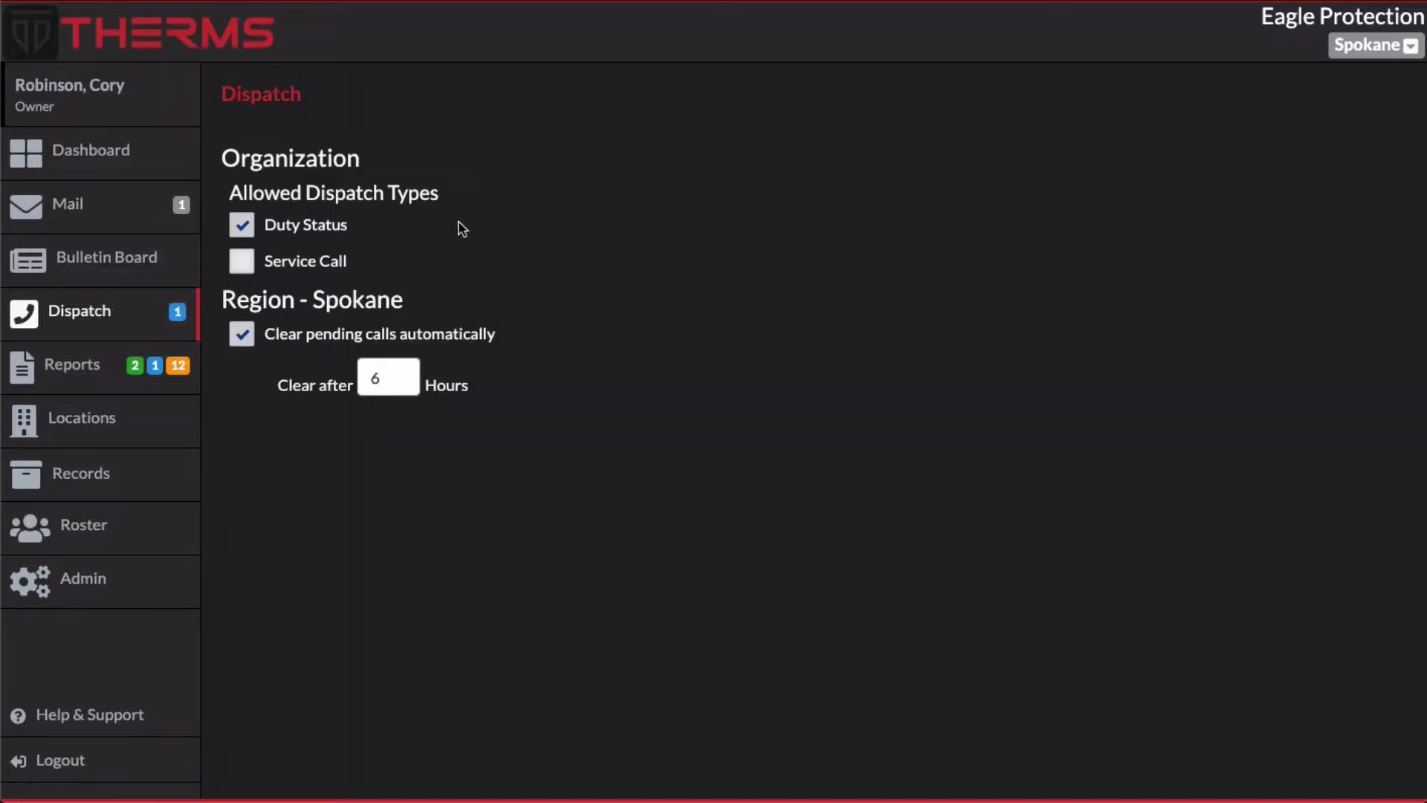
pyautogui.click(336, 262)
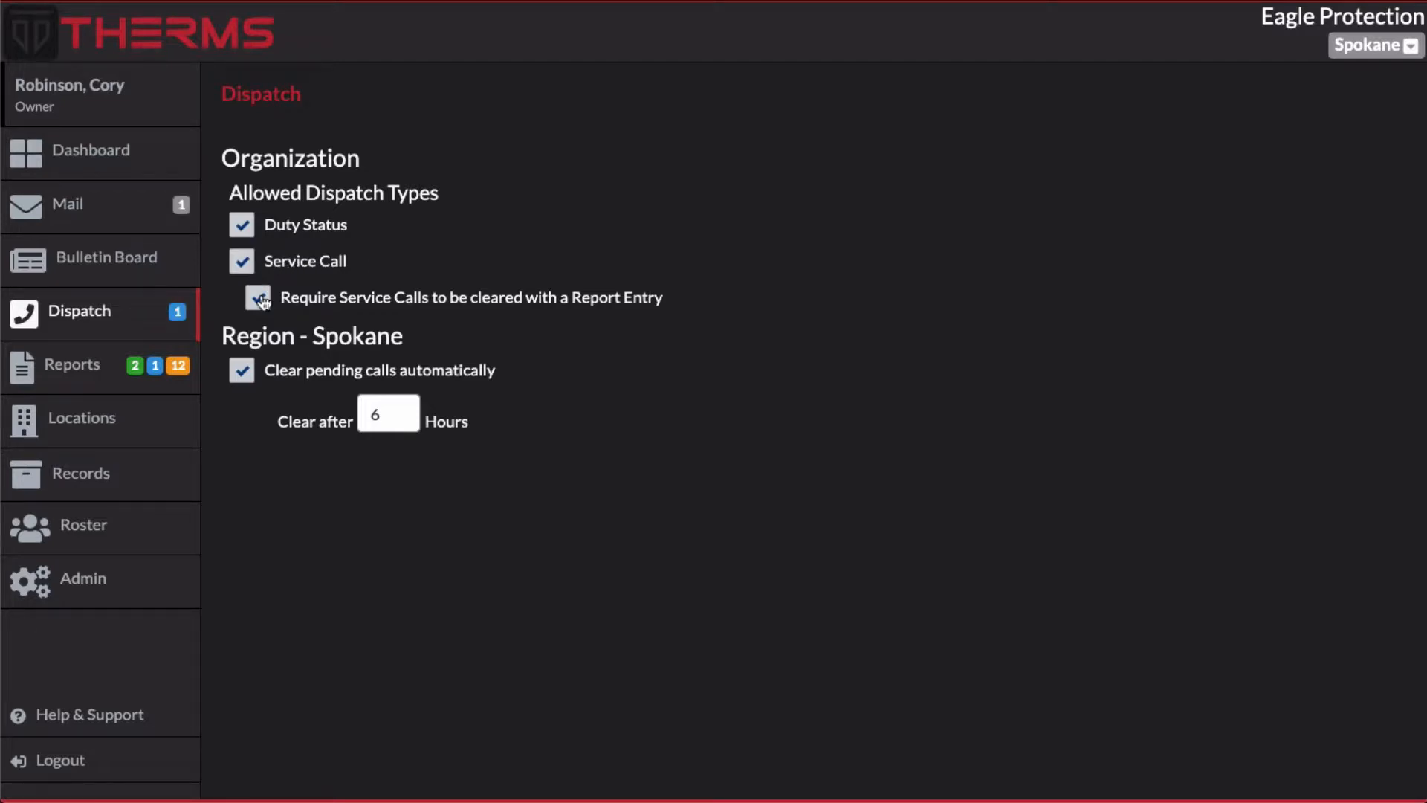
pyautogui.click(252, 104)
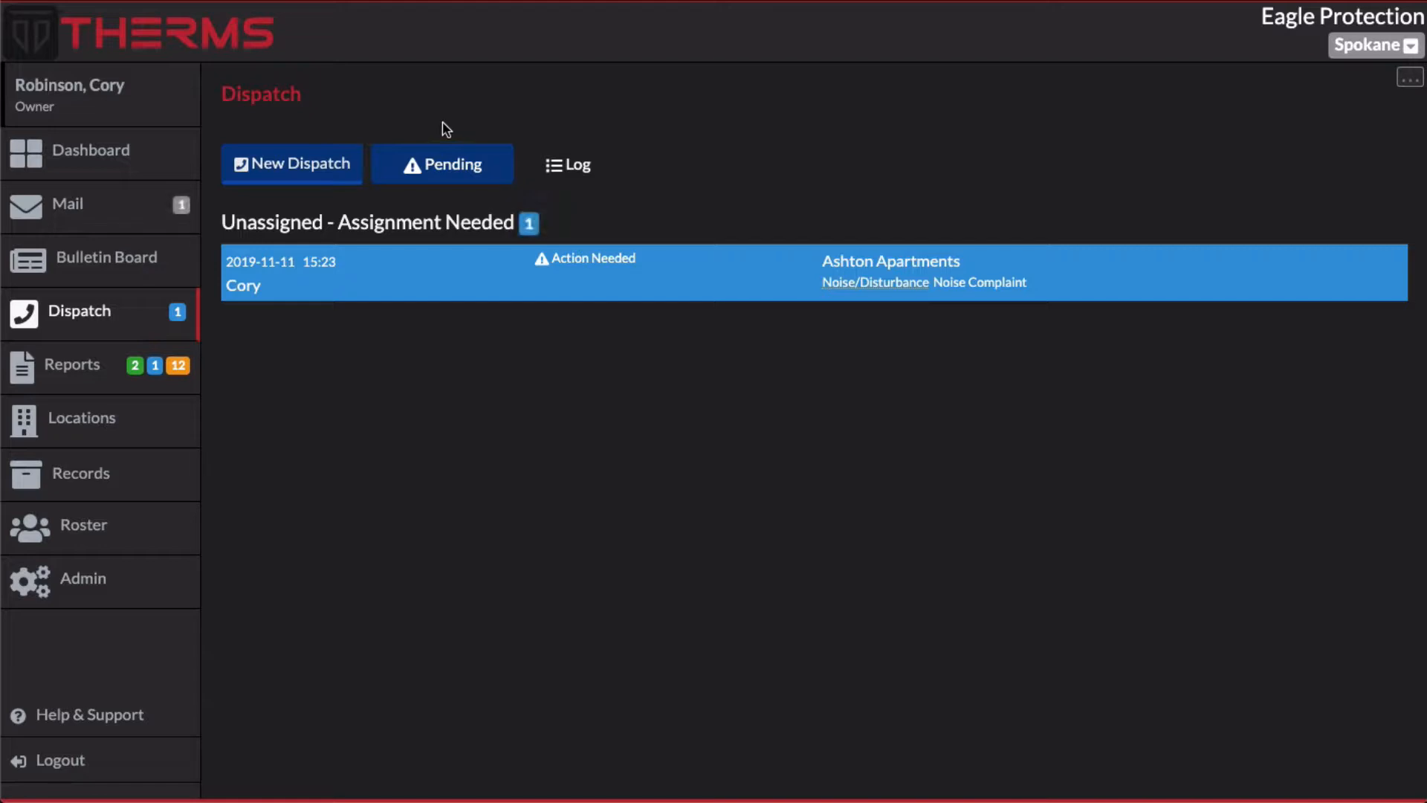
# Start a new Service Call dispatch with Cooper George Apartments as the location
pyautogui.click(297, 164)
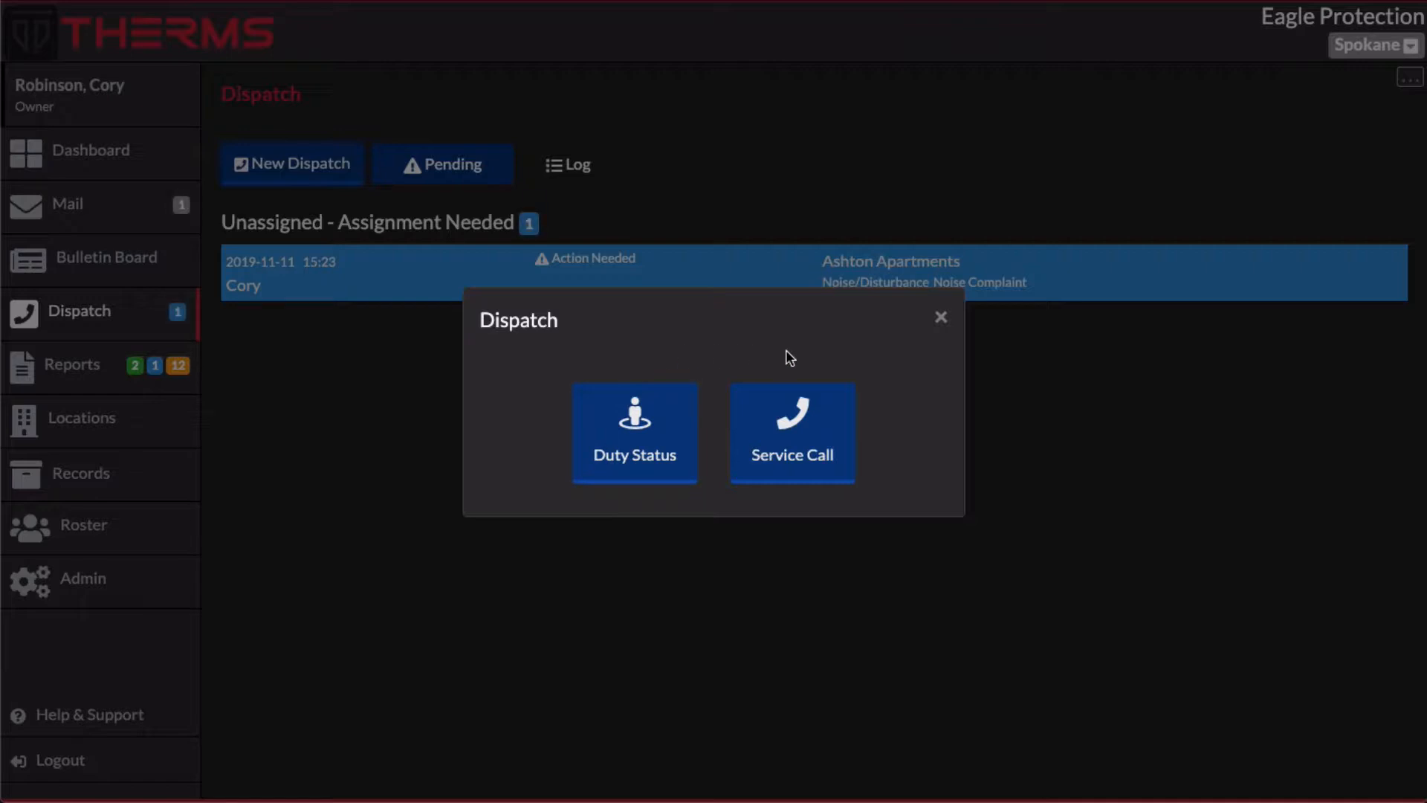
pyautogui.click(795, 417)
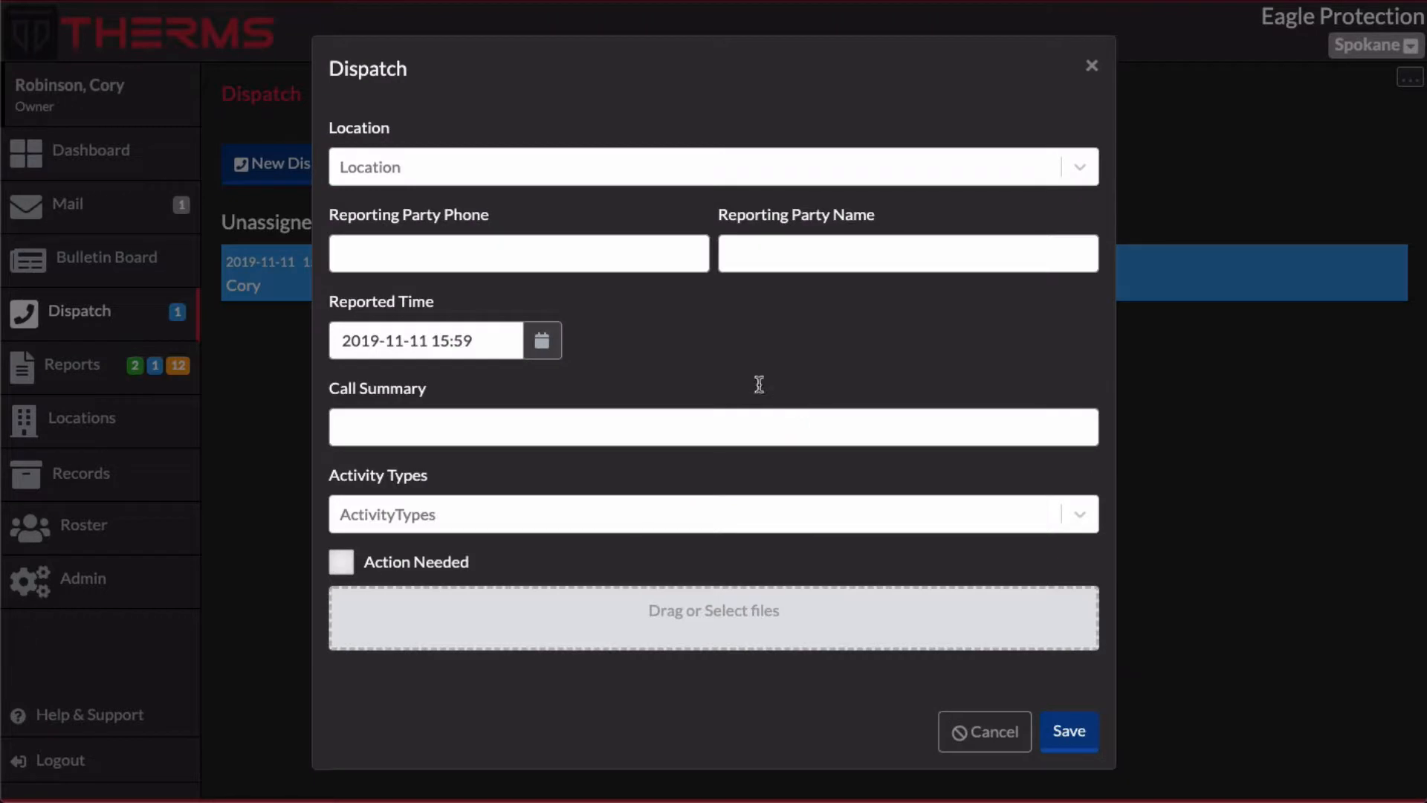
pyautogui.click(701, 177)
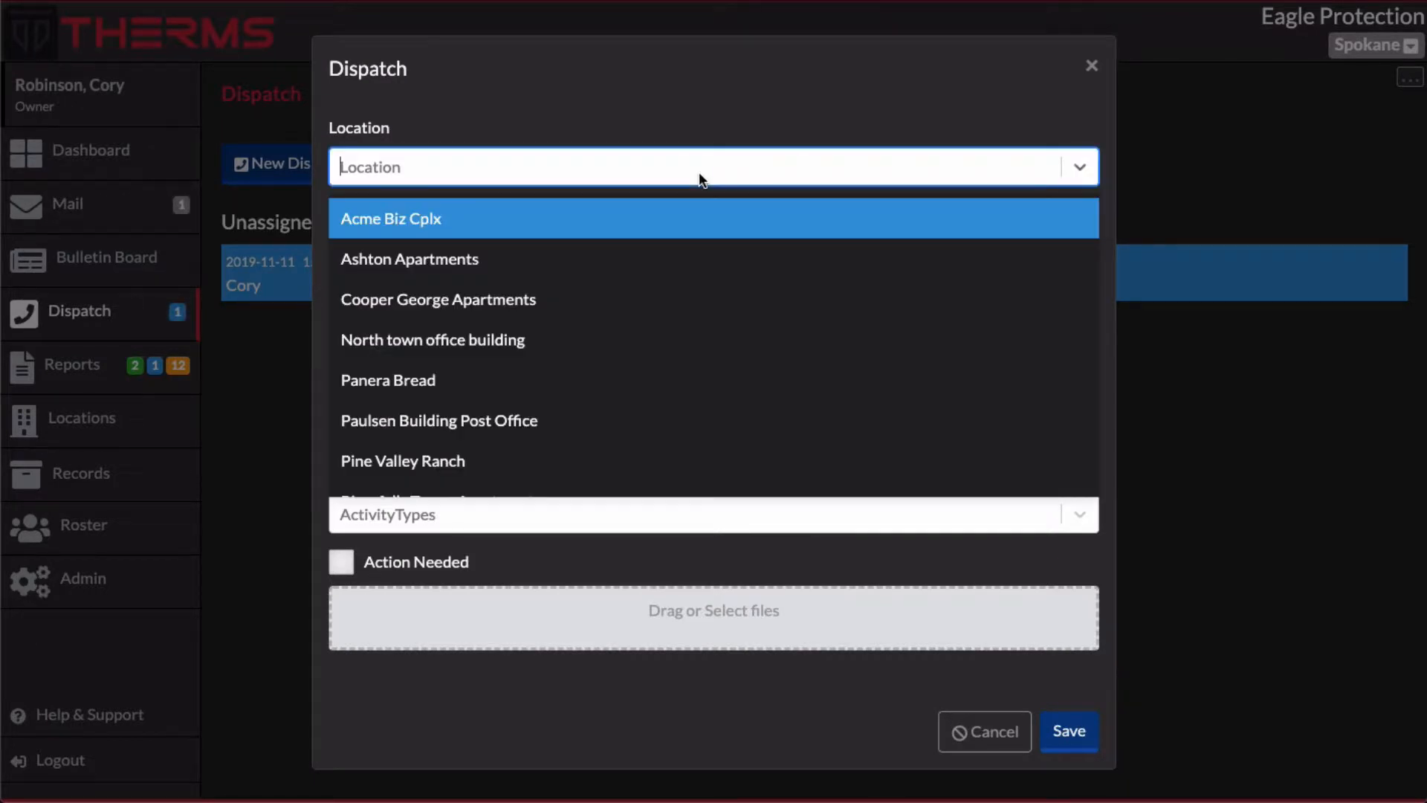
pyautogui.click(685, 294)
# Fill in the reporting party's phone number and enter "Caller name" as the reporting party name
pyautogui.click(632, 250)
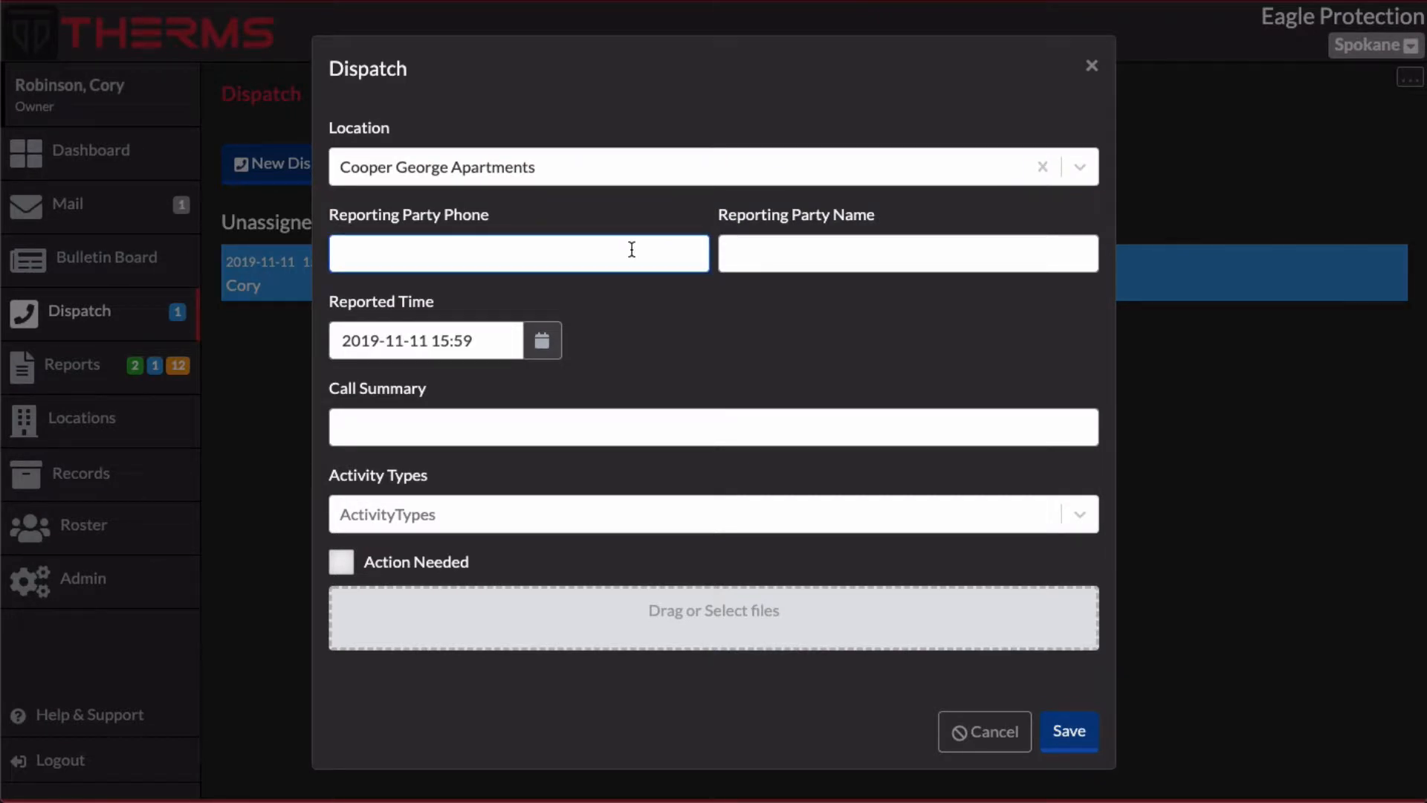
pyautogui.write('50-')
pyautogui.write('-5555')
pyautogui.click(905, 259)
pyautogui.write('Calle')
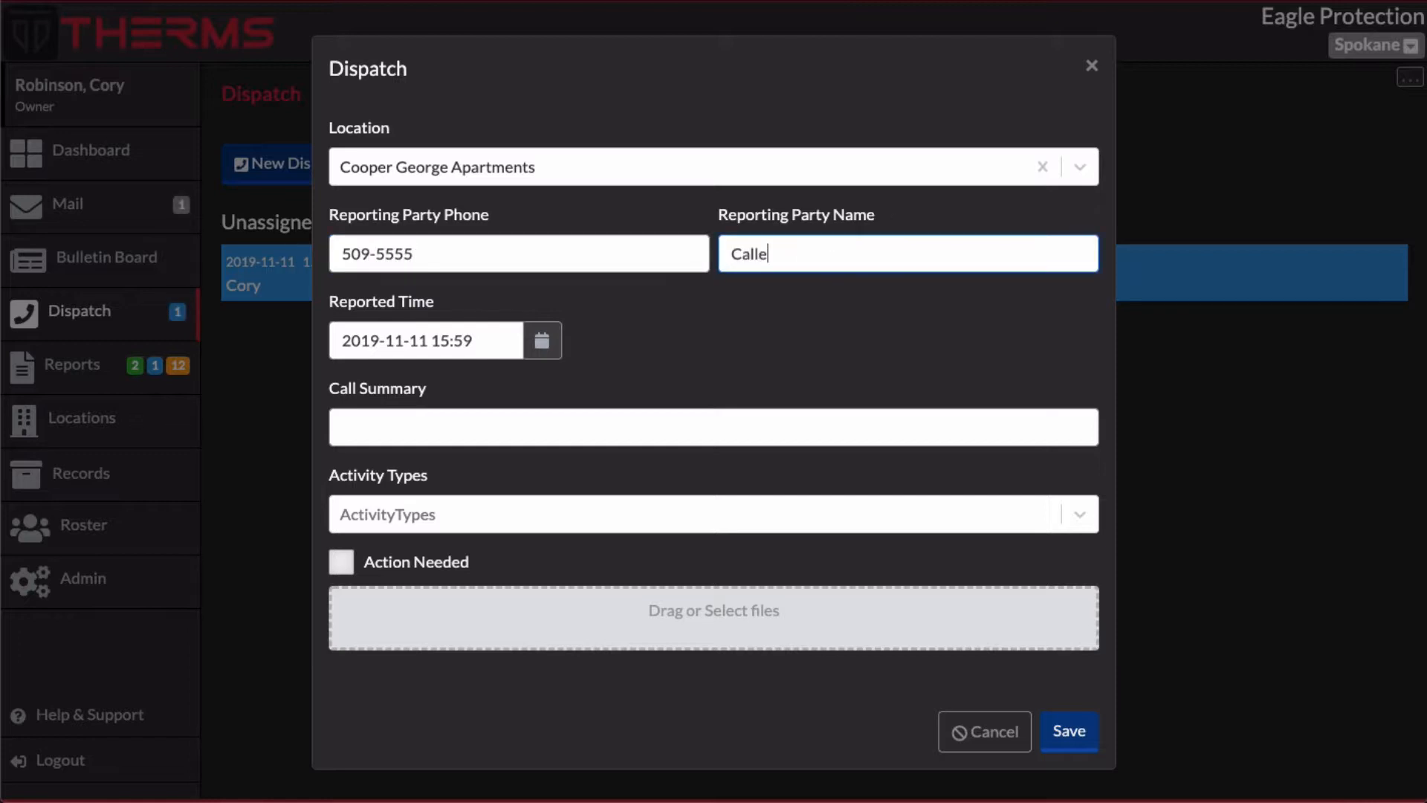
pyautogui.write('r name')
# Enter "caller complained about noise" as the call summary
pyautogui.click(587, 449)
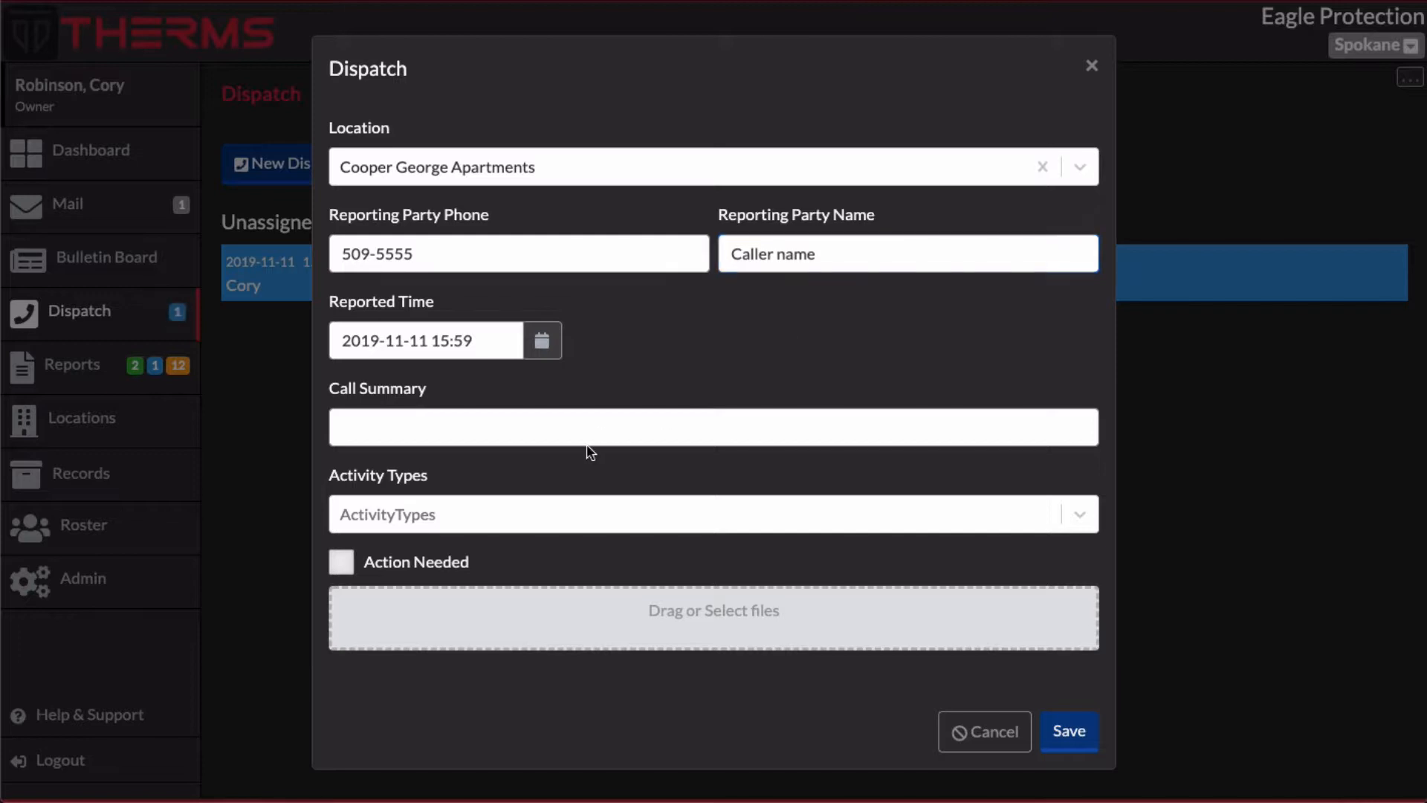
pyautogui.click(578, 431)
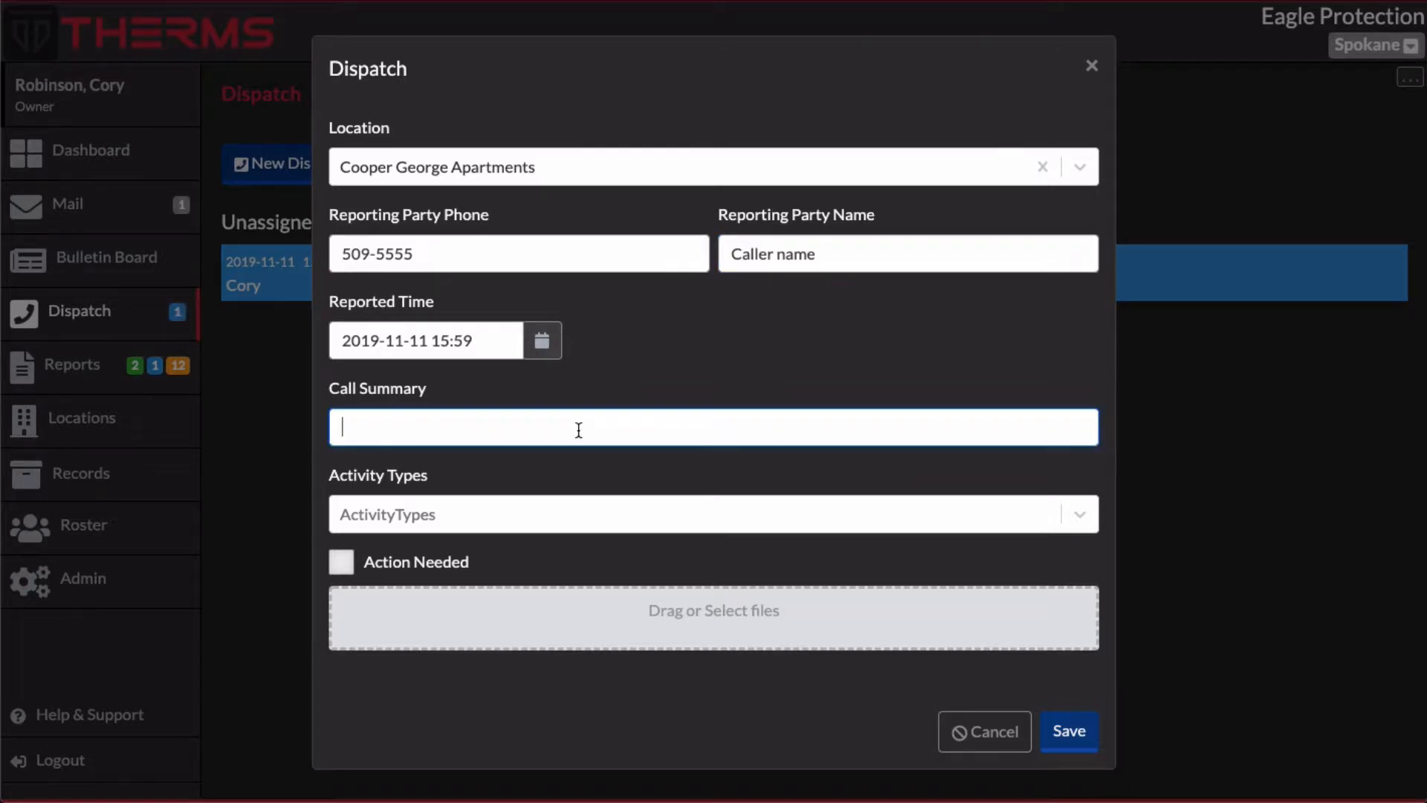
pyautogui.write('caller complained ab')
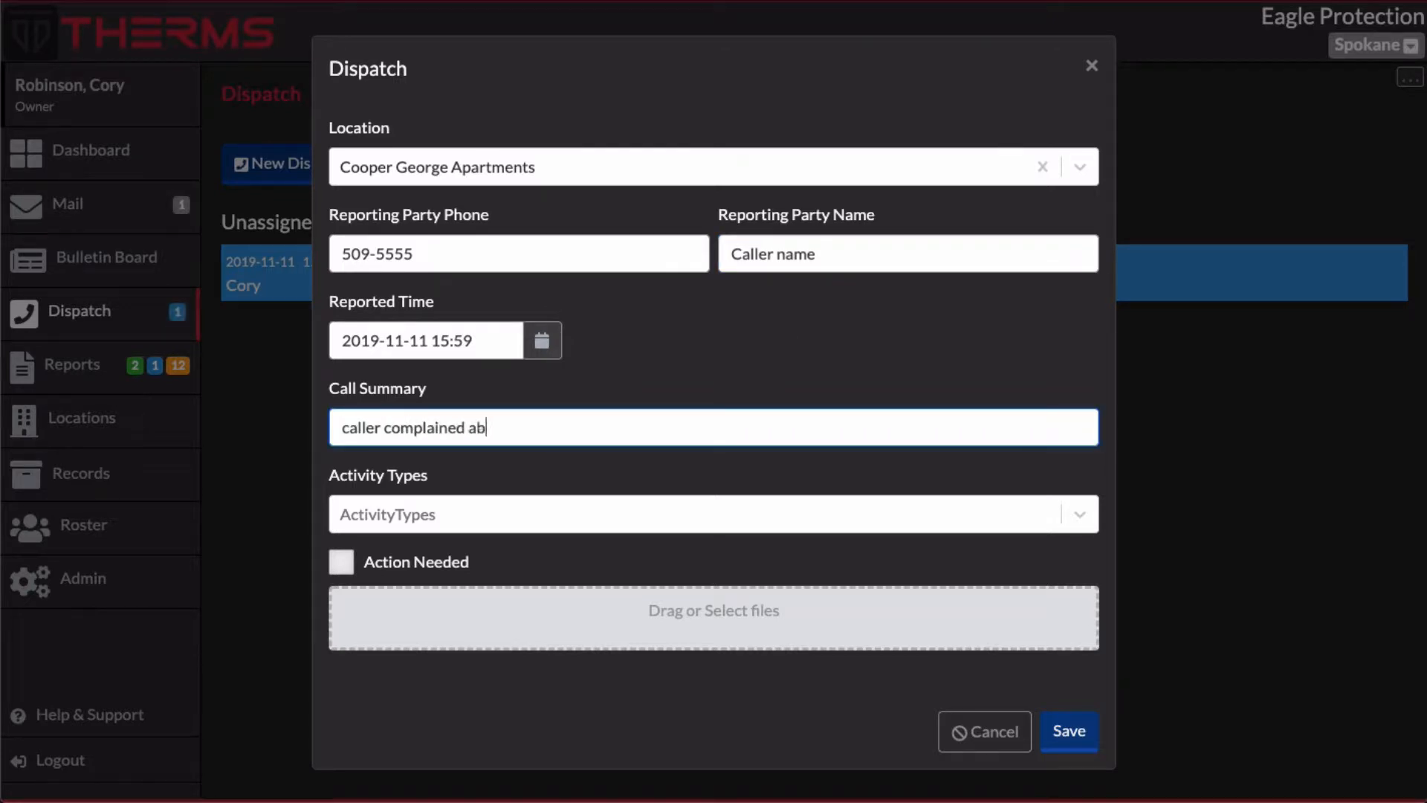
pyautogui.write('out noise')
pyautogui.click(609, 476)
# Add Noise/Disturbance and Disturbance - Residential as the activity types of the service call
pyautogui.click(434, 514)
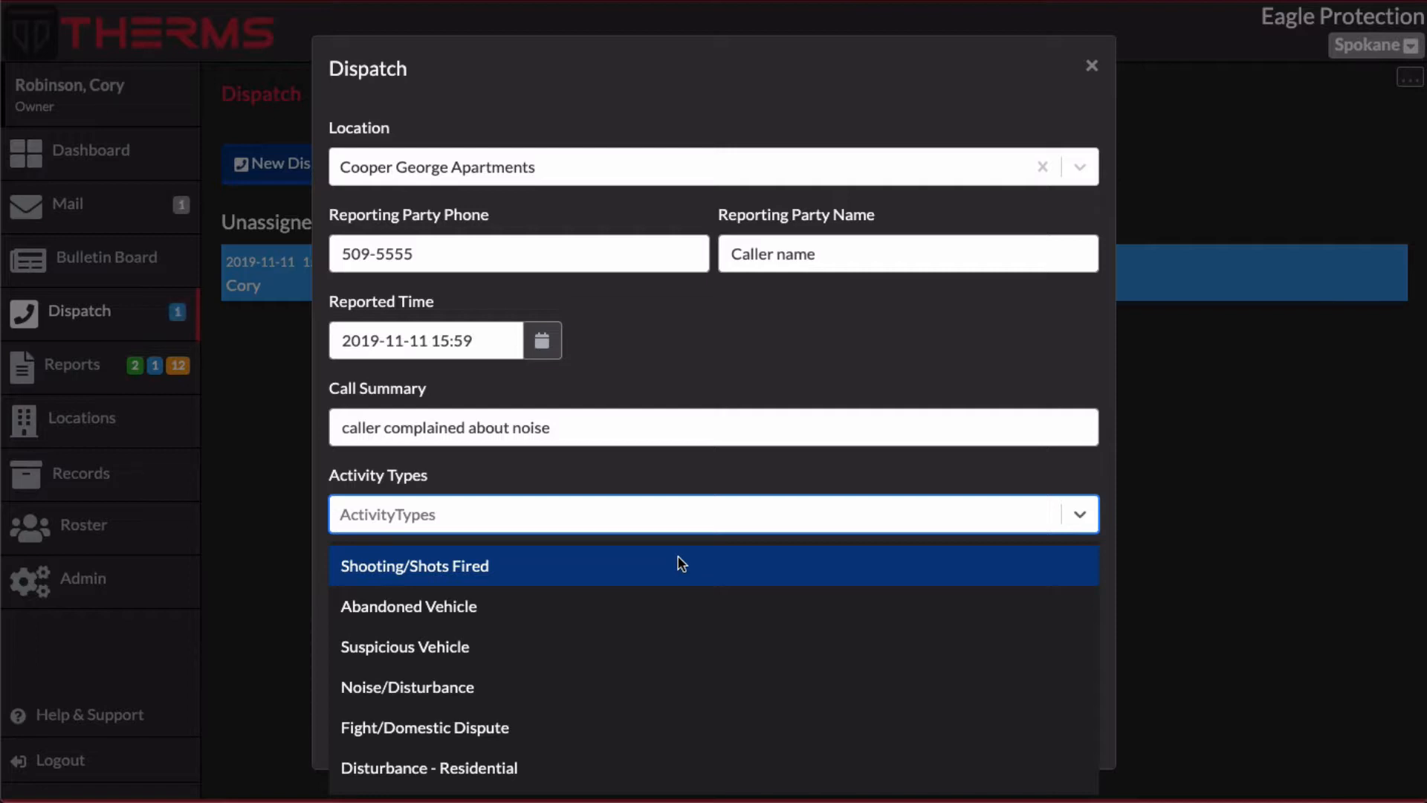
pyautogui.click(676, 520)
pyautogui.write('m')
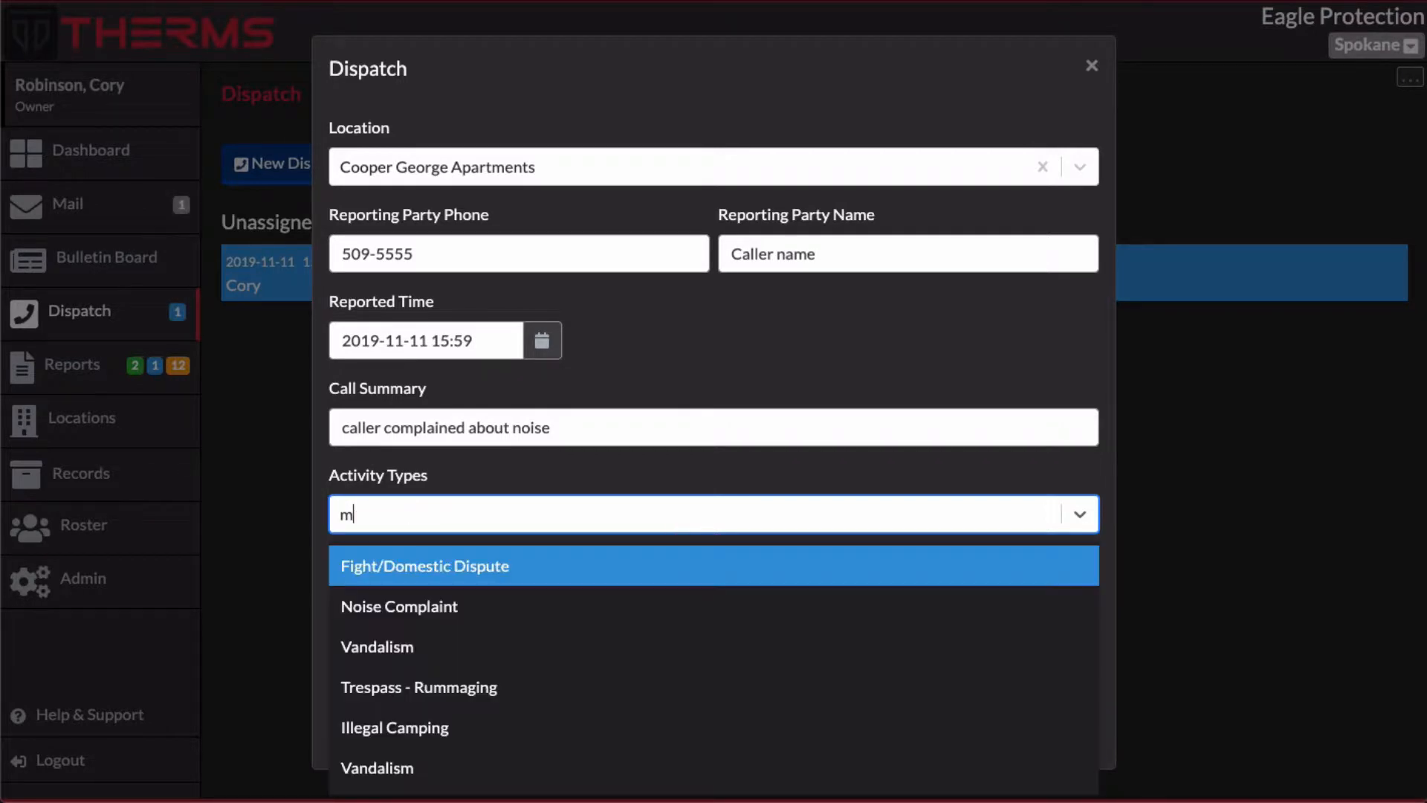
pyautogui.press('BackSpace')
pyautogui.write('noi')
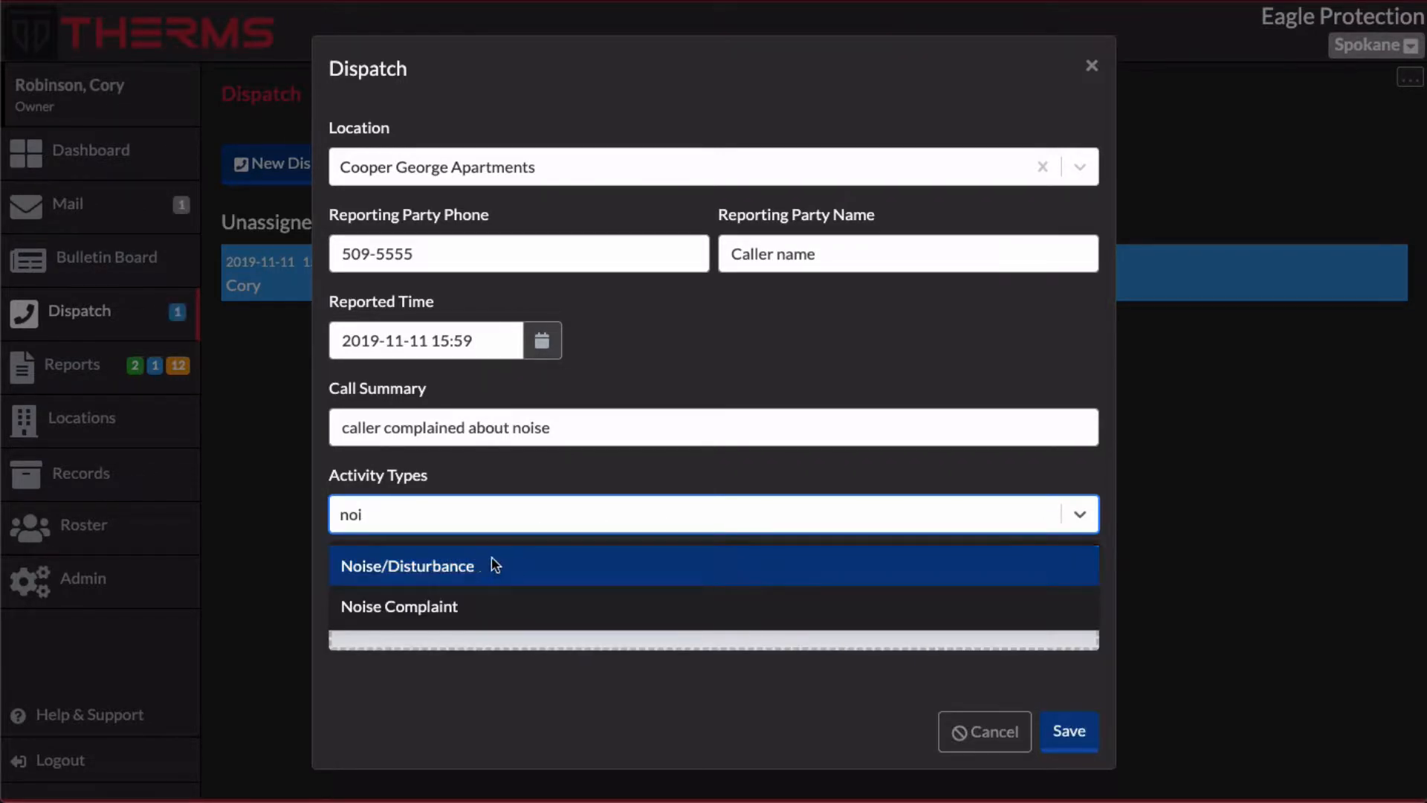
pyautogui.click(492, 565)
pyautogui.click(541, 513)
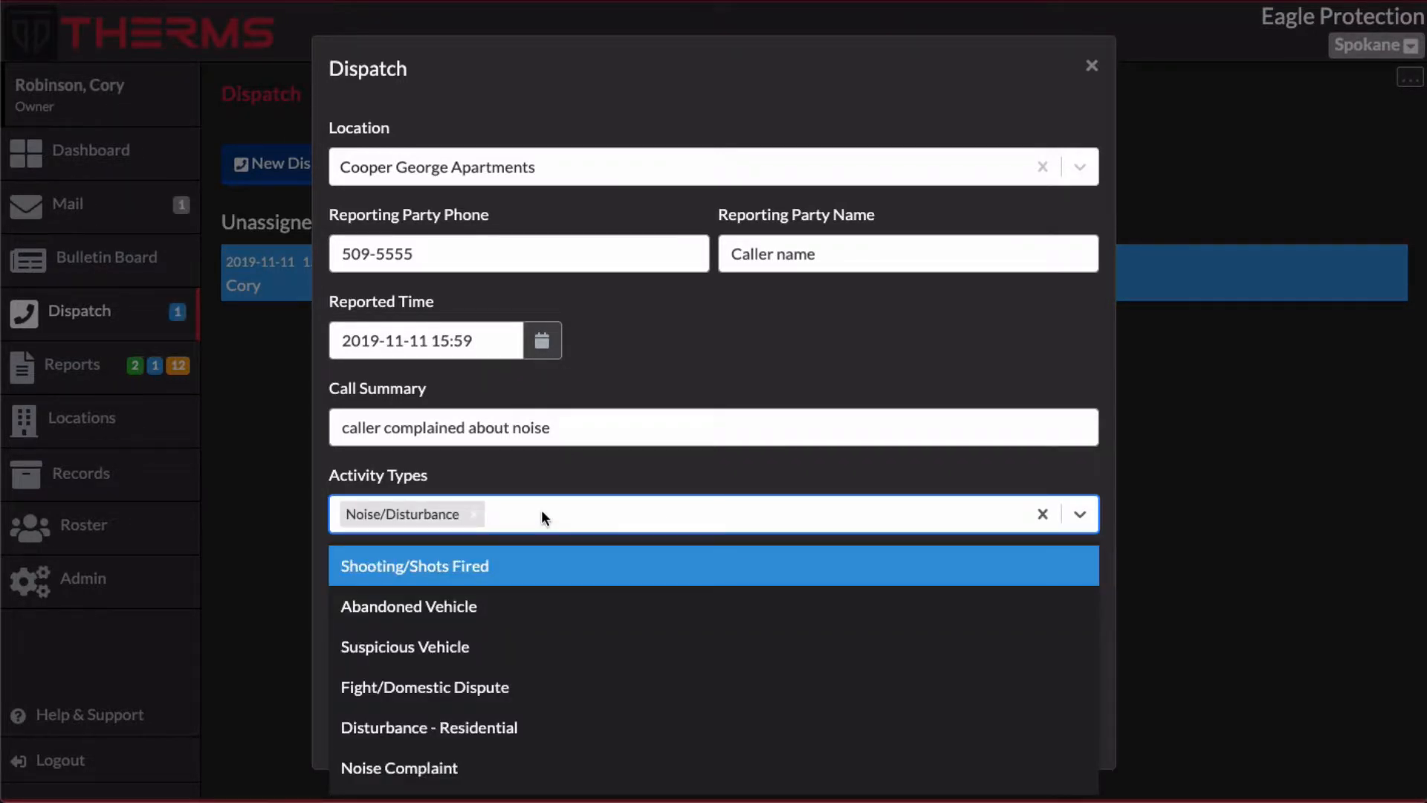
pyautogui.write('resid')
pyautogui.click(450, 559)
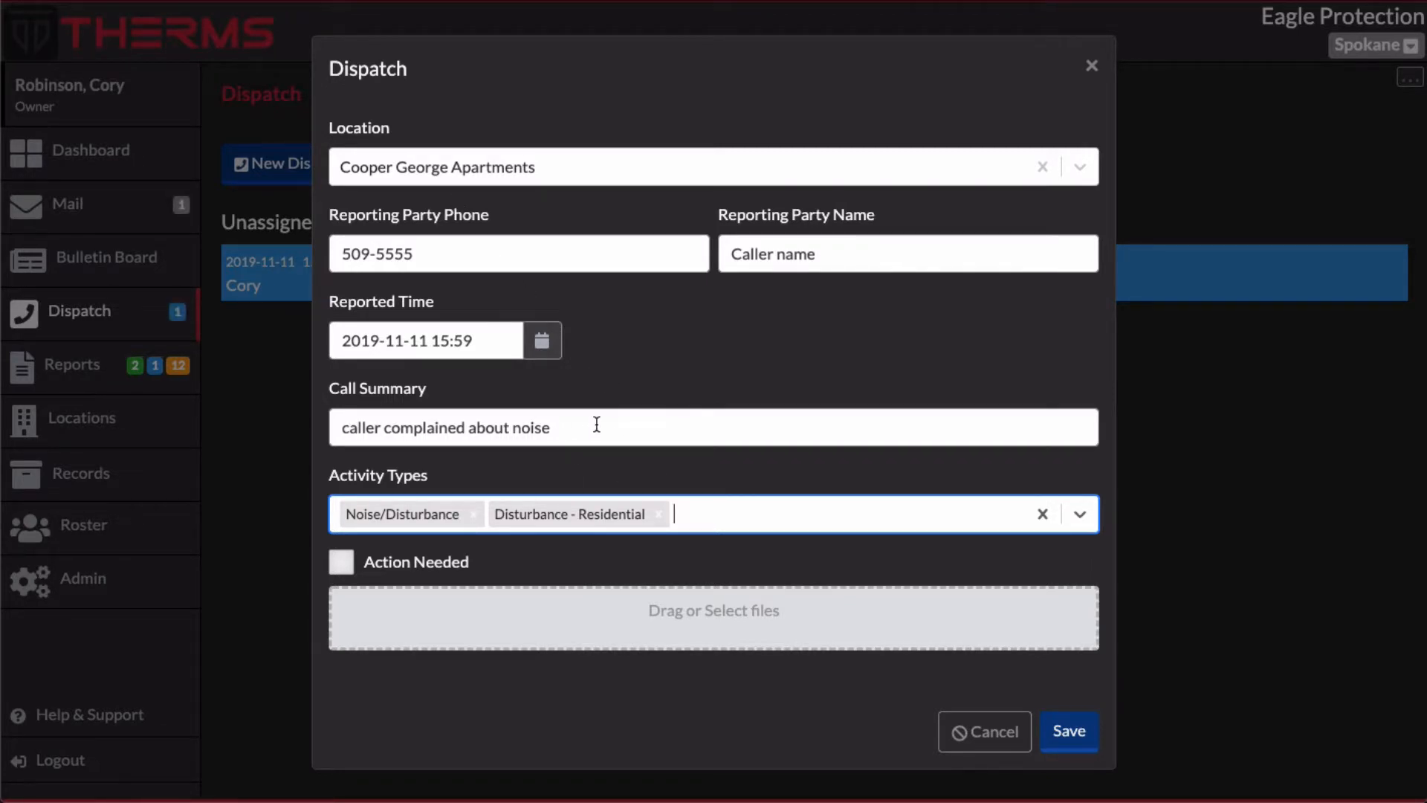
# Mark the service call as needing action and set its priority to Low (P2)
pyautogui.click(342, 563)
pyautogui.scroll(-3, 675, 564)
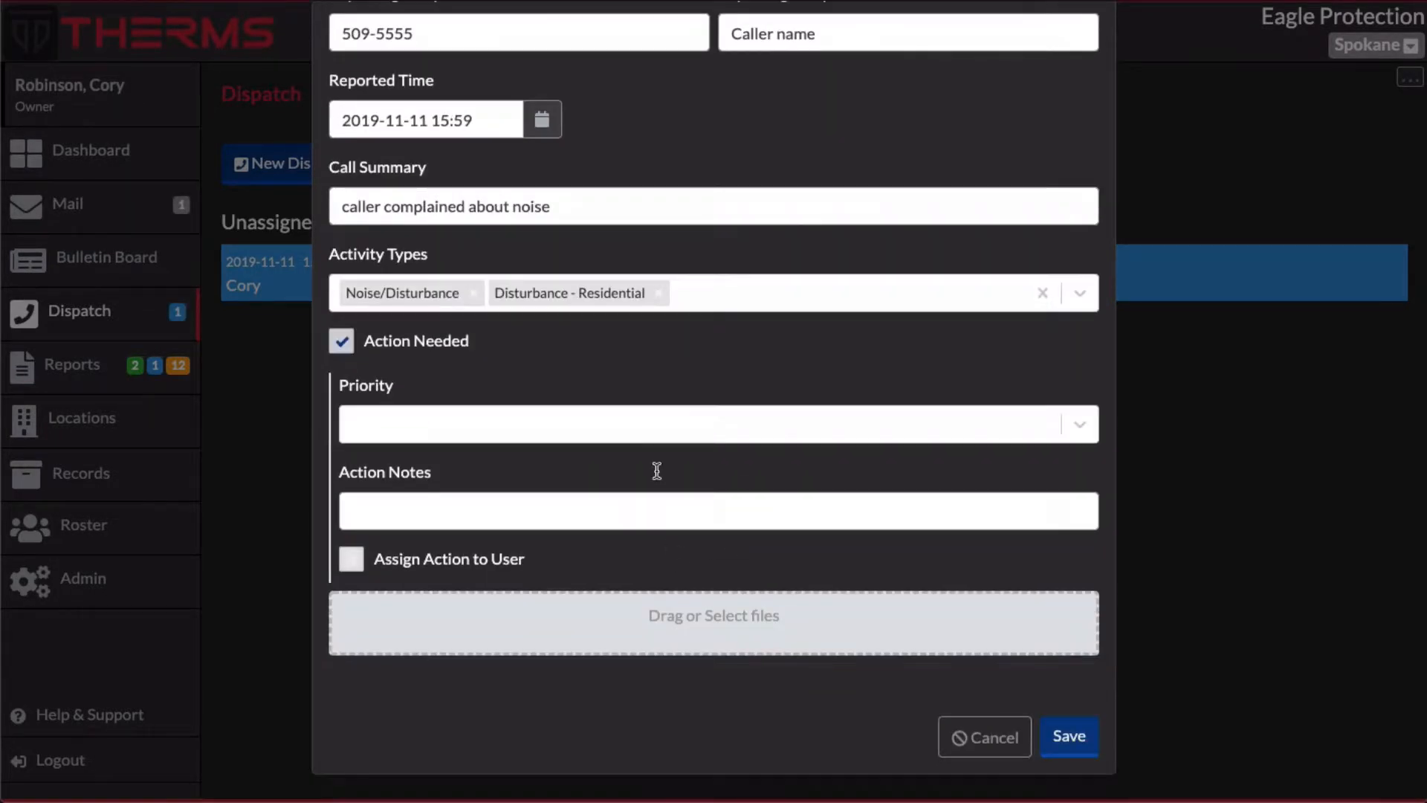
pyautogui.click(683, 429)
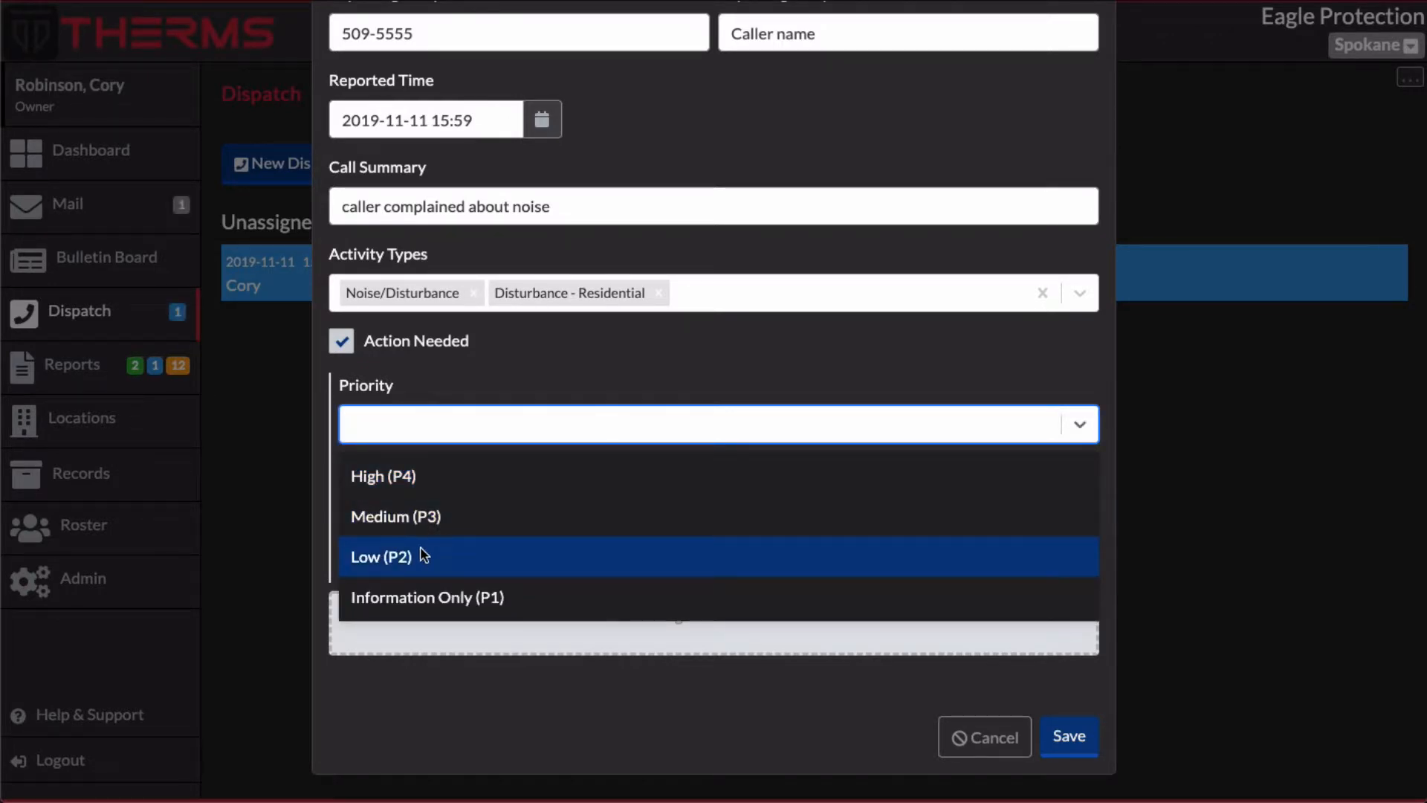
pyautogui.click(439, 555)
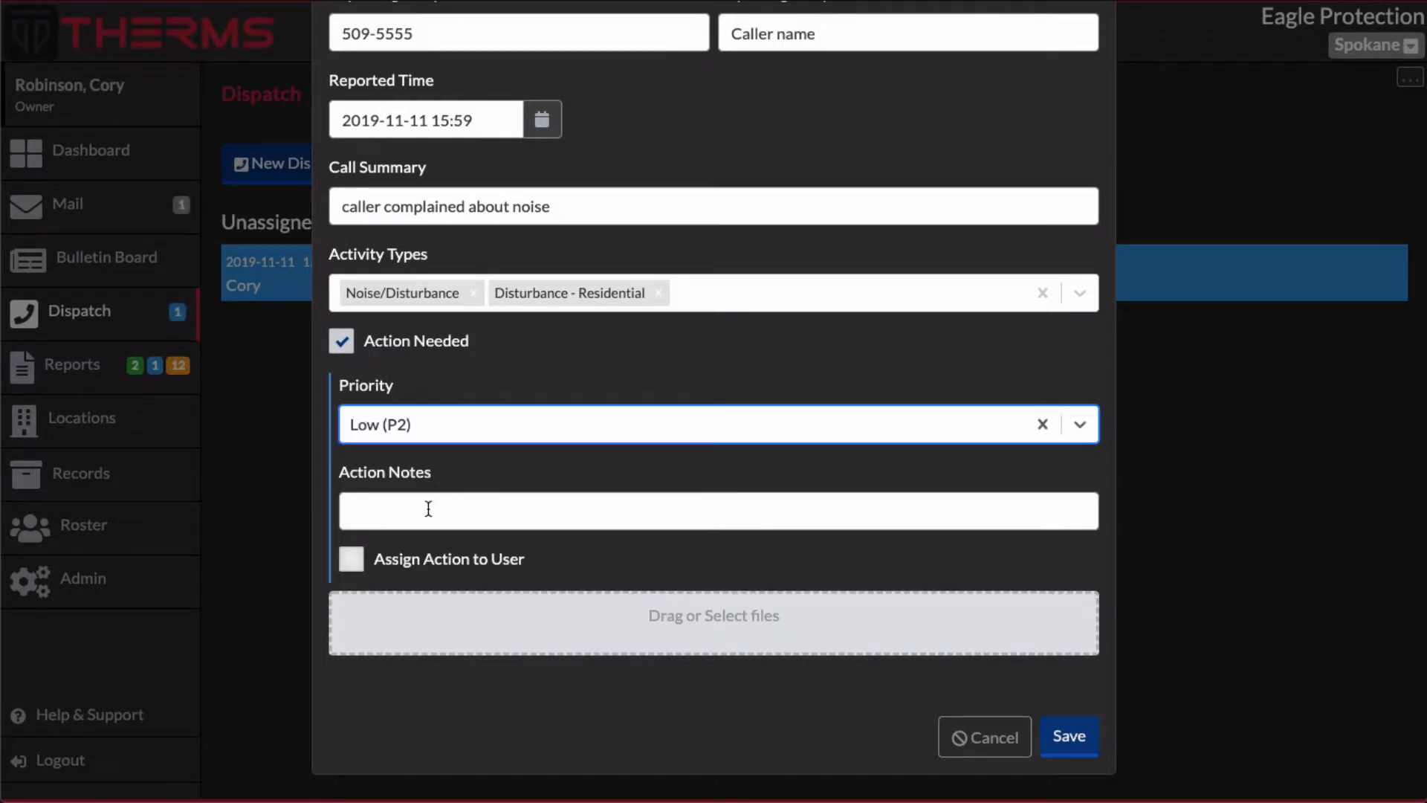
# Enter "Contact resident in #312 after noise investigated" as the action notes and save the service call without assigning a user
pyautogui.click(429, 509)
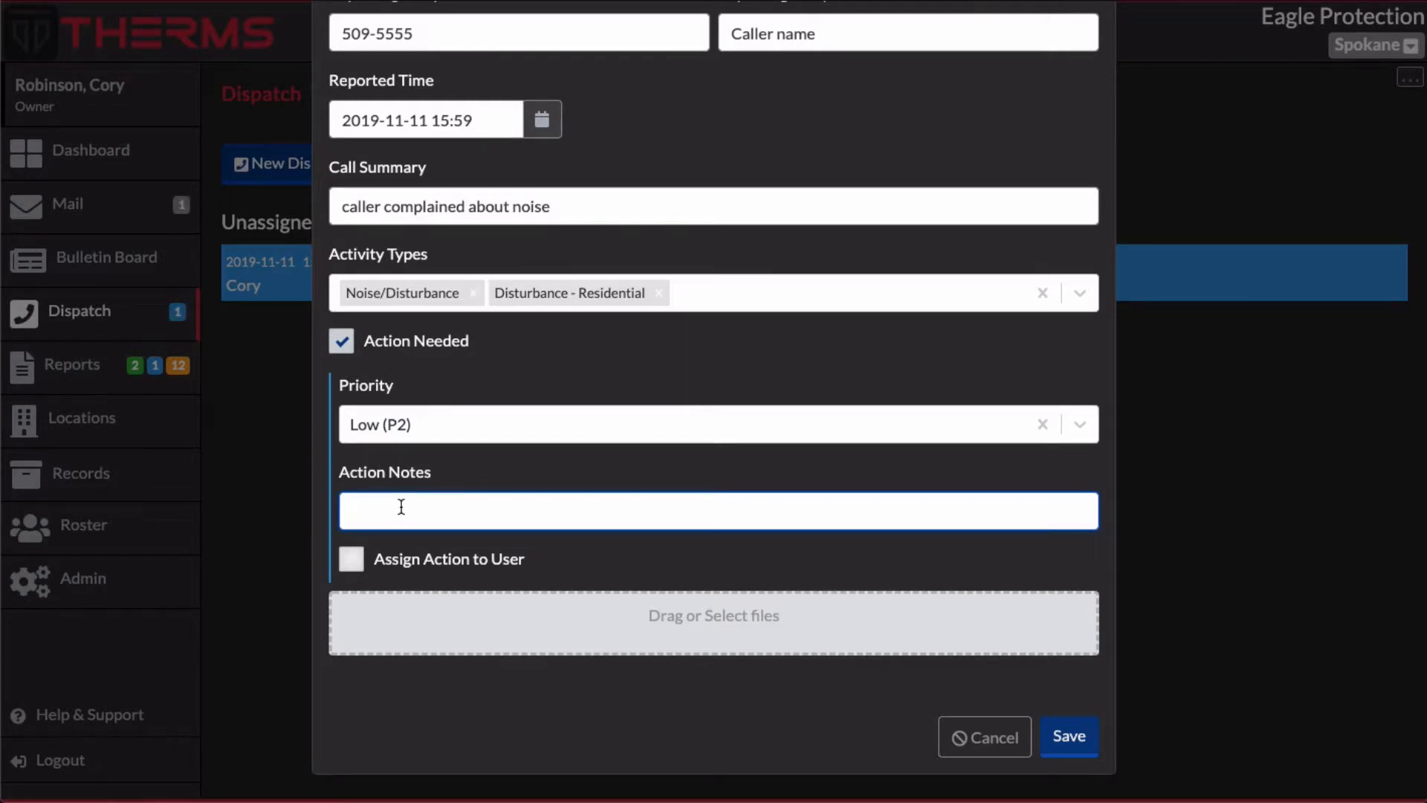
pyautogui.write('Contact resident in #312 after')
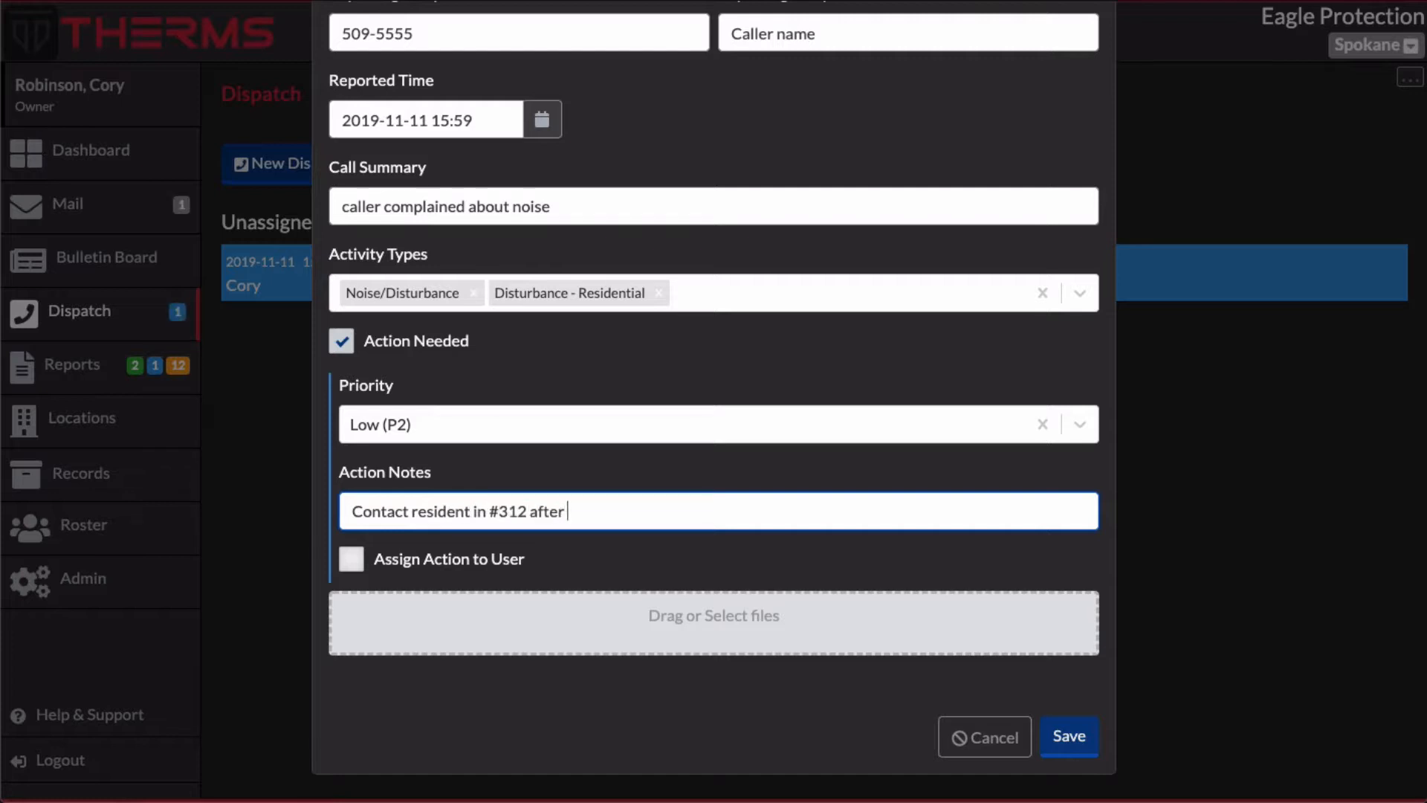
pyautogui.write(' noise investigated')
pyautogui.click(352, 559)
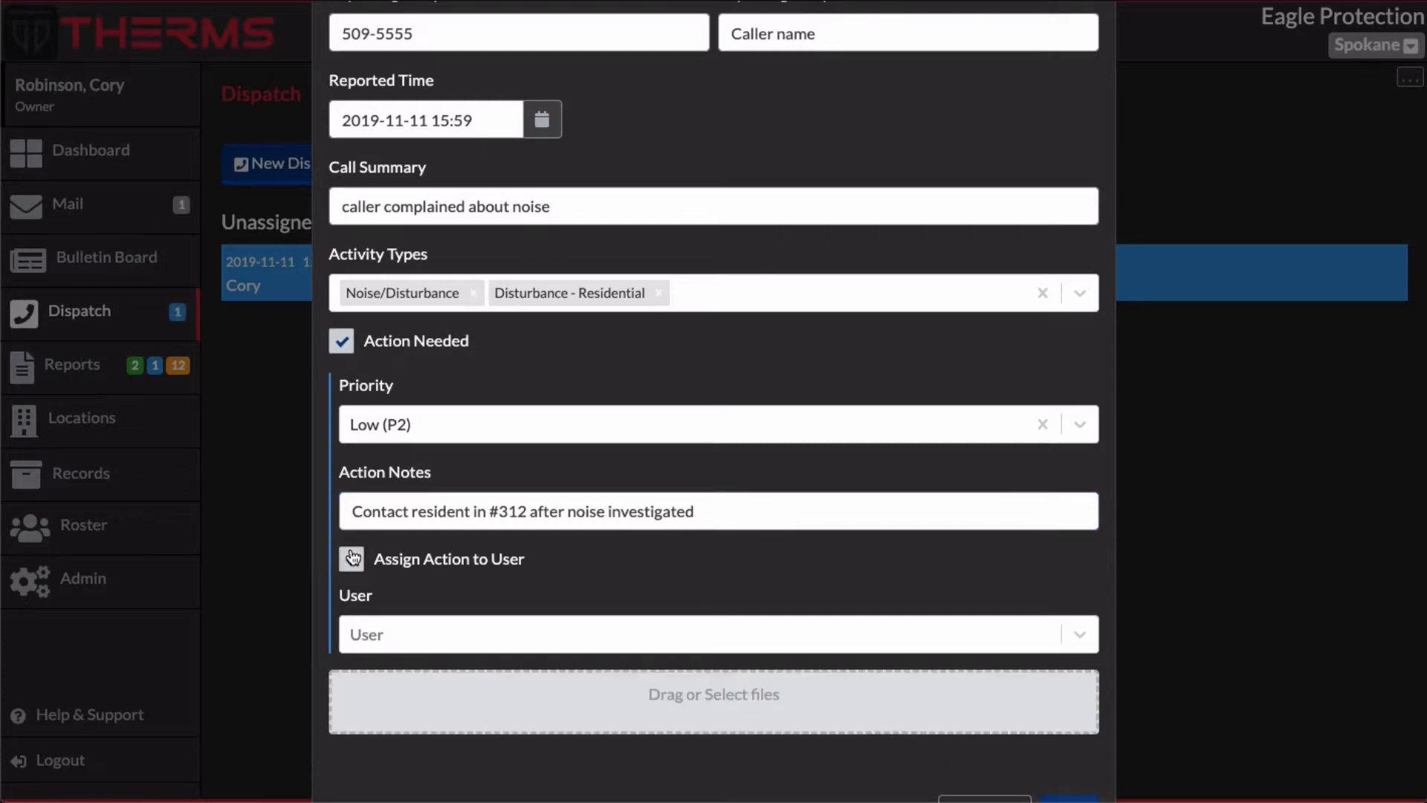
pyautogui.click(351, 560)
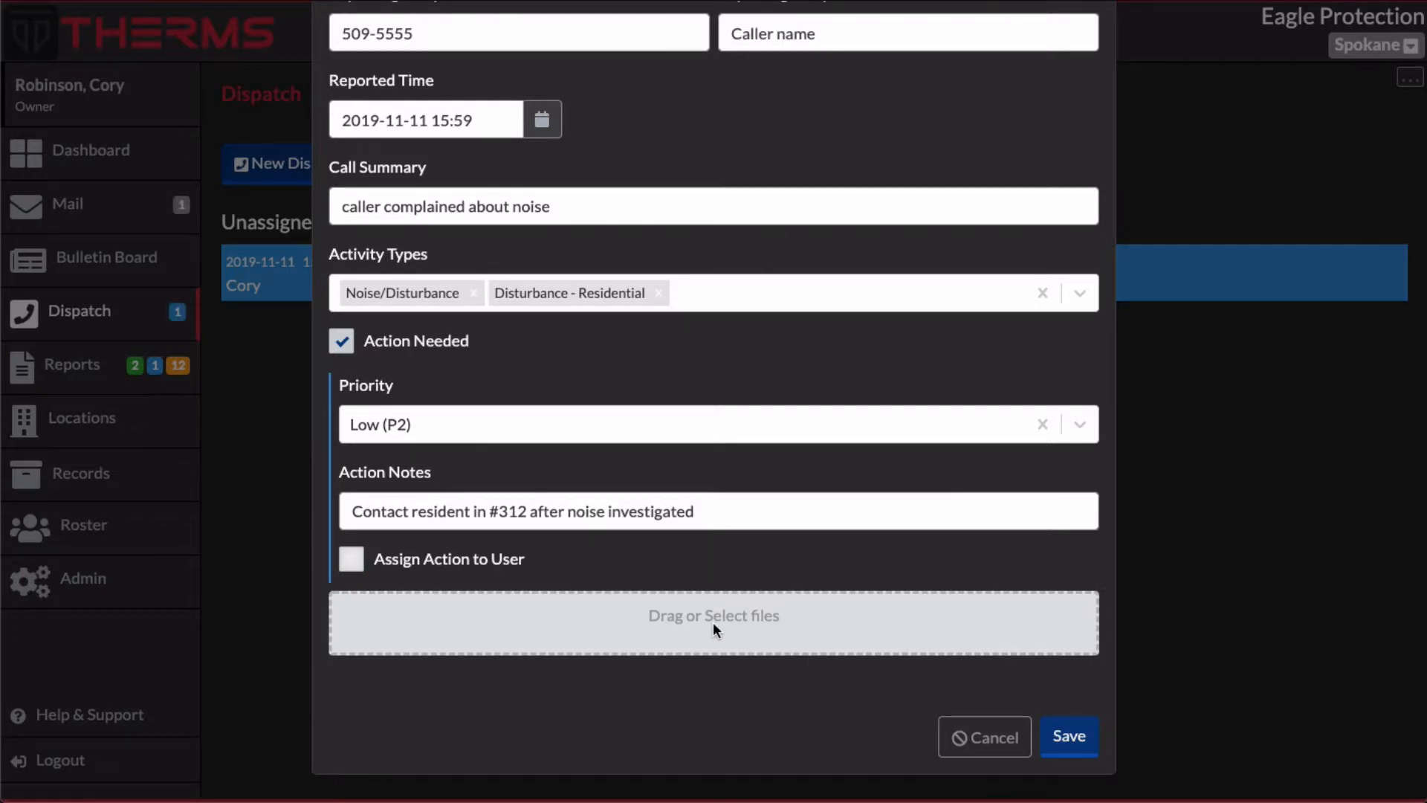
pyautogui.scroll(3, 707, 623)
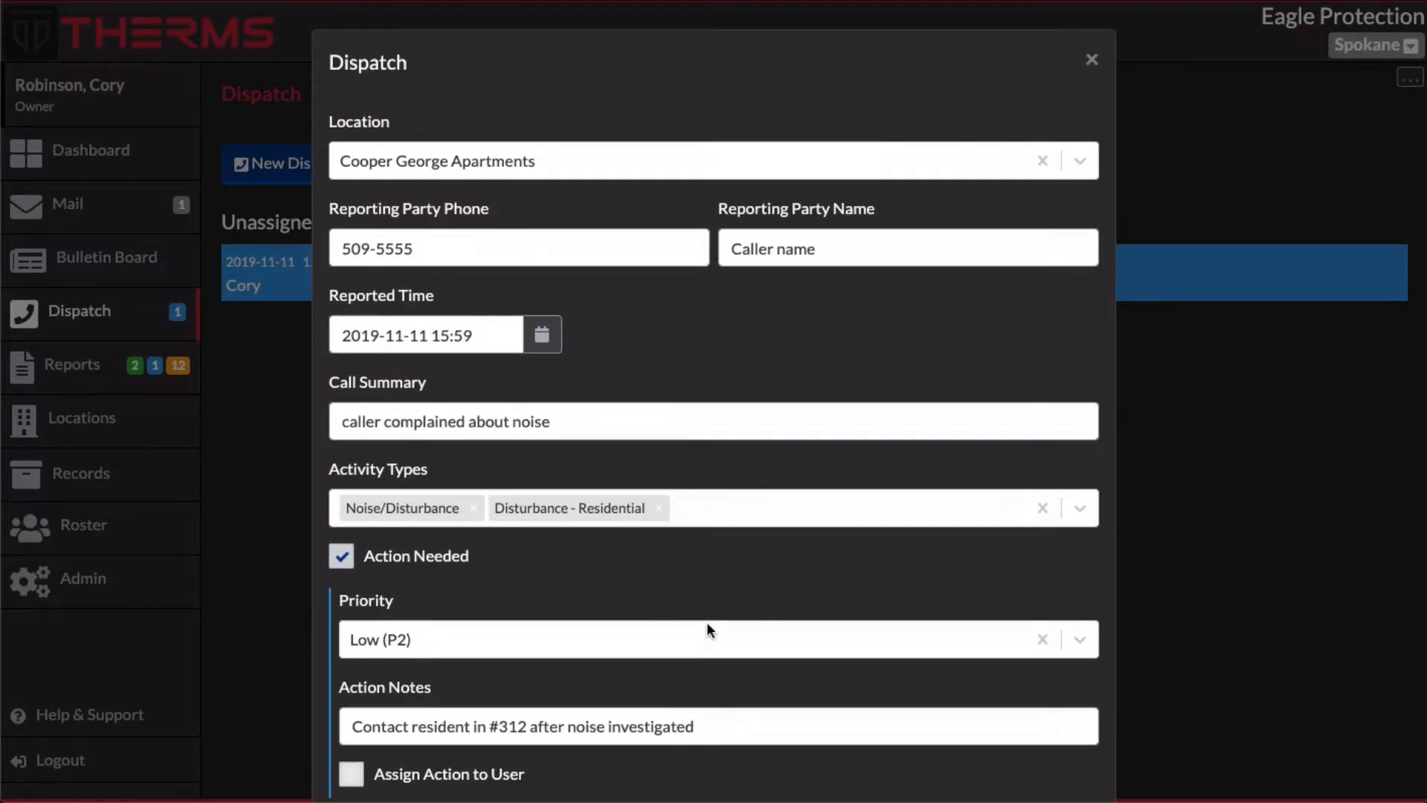
pyautogui.scroll(-2, 707, 622)
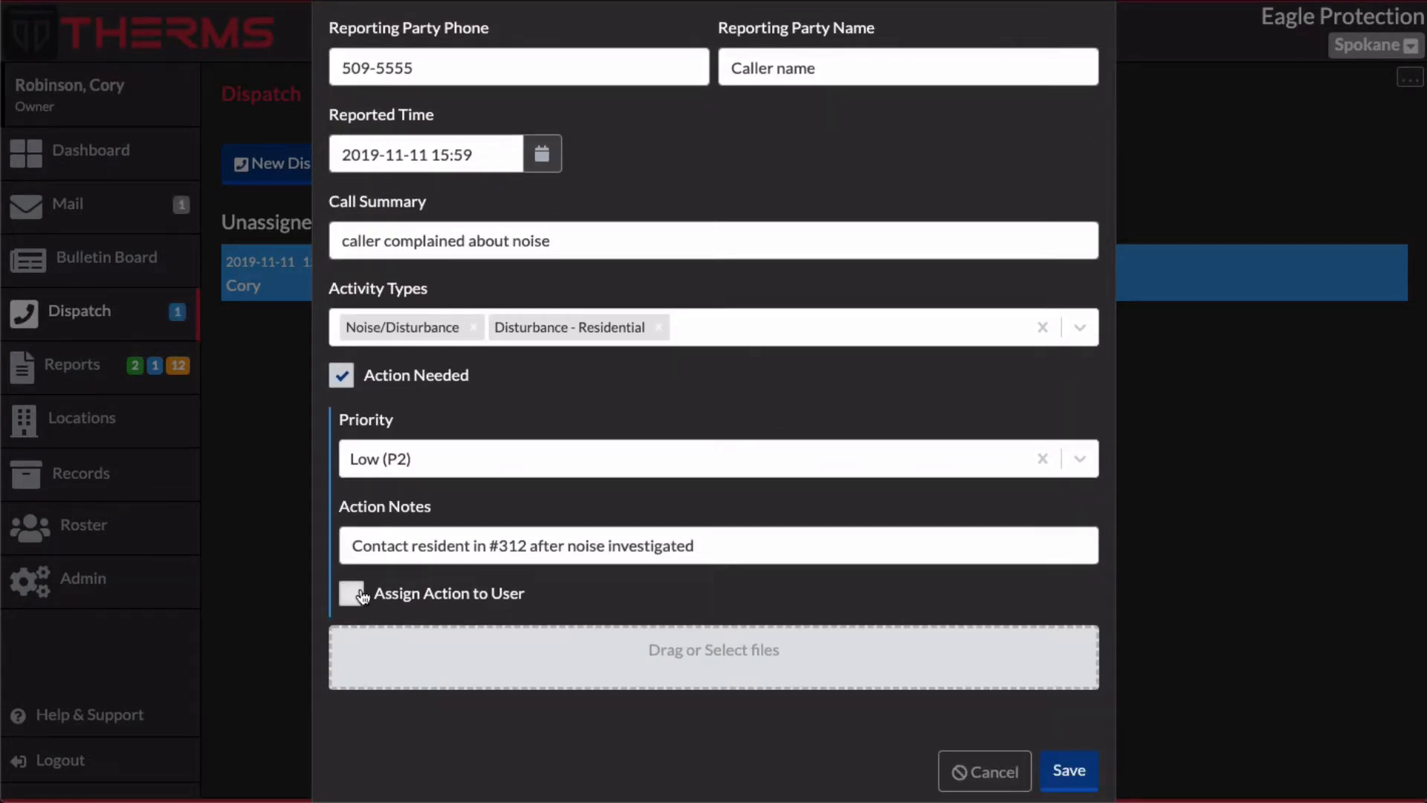
pyautogui.click(1071, 769)
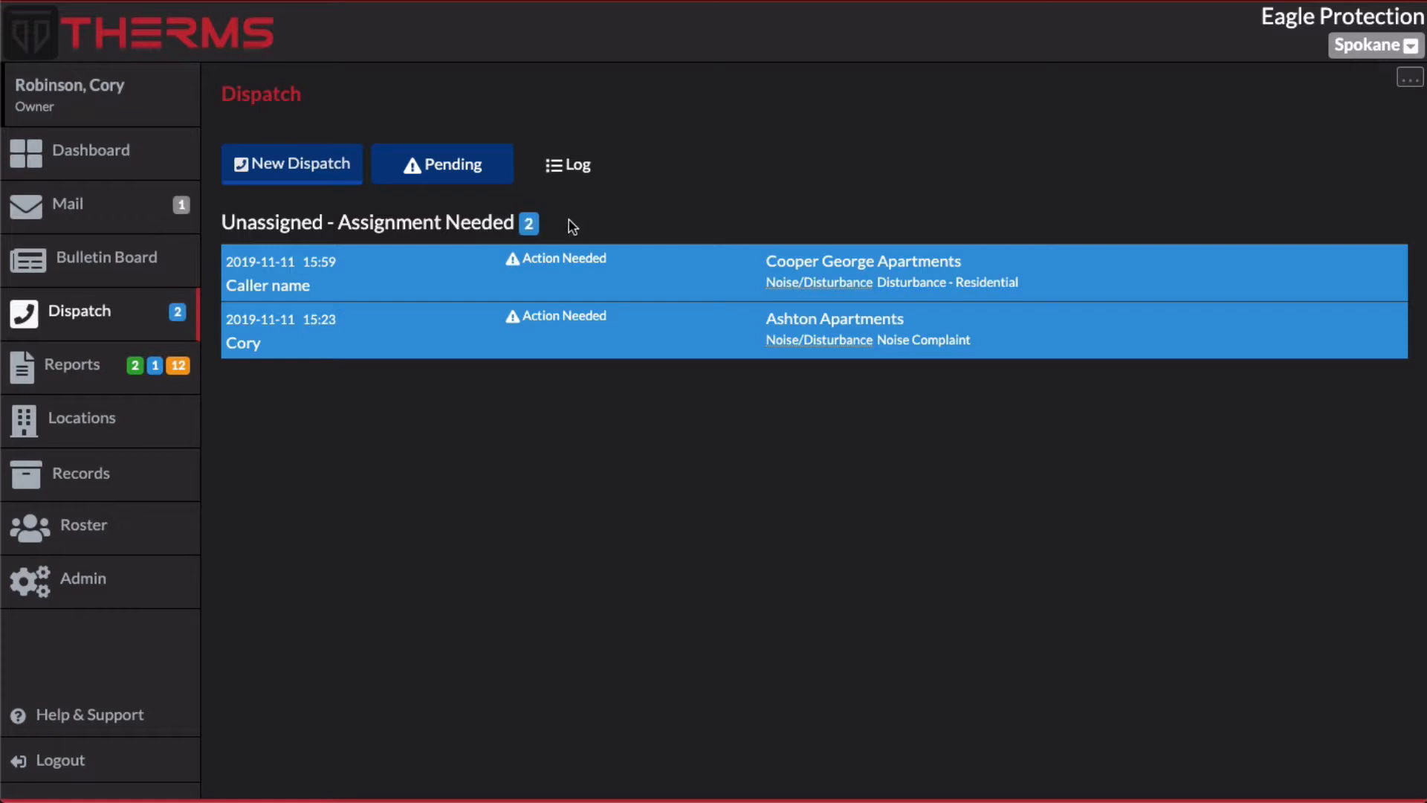
# Assign the unassigned Cooper George Apartments service call to the second user in the assignee list and save the assignment
pyautogui.click(428, 281)
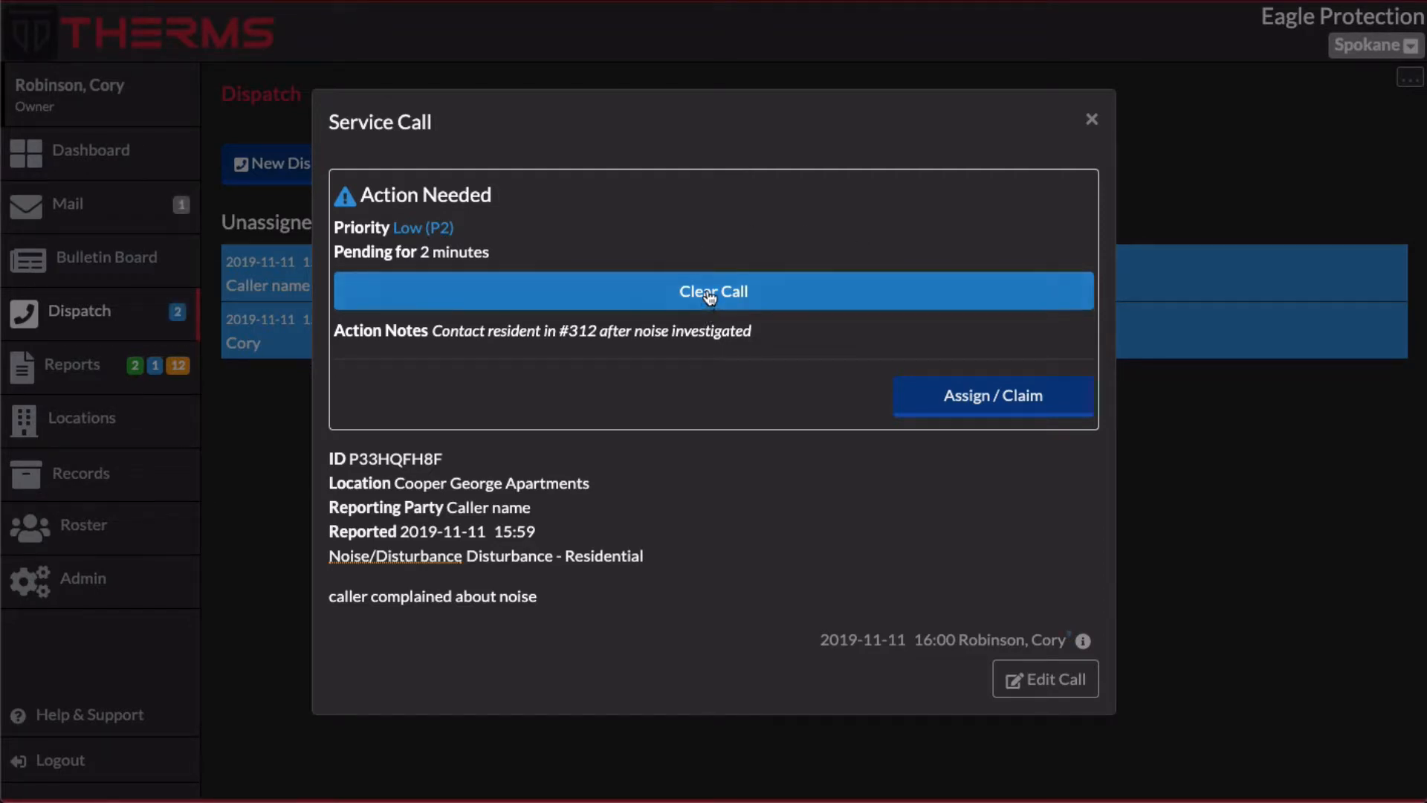
pyautogui.click(997, 394)
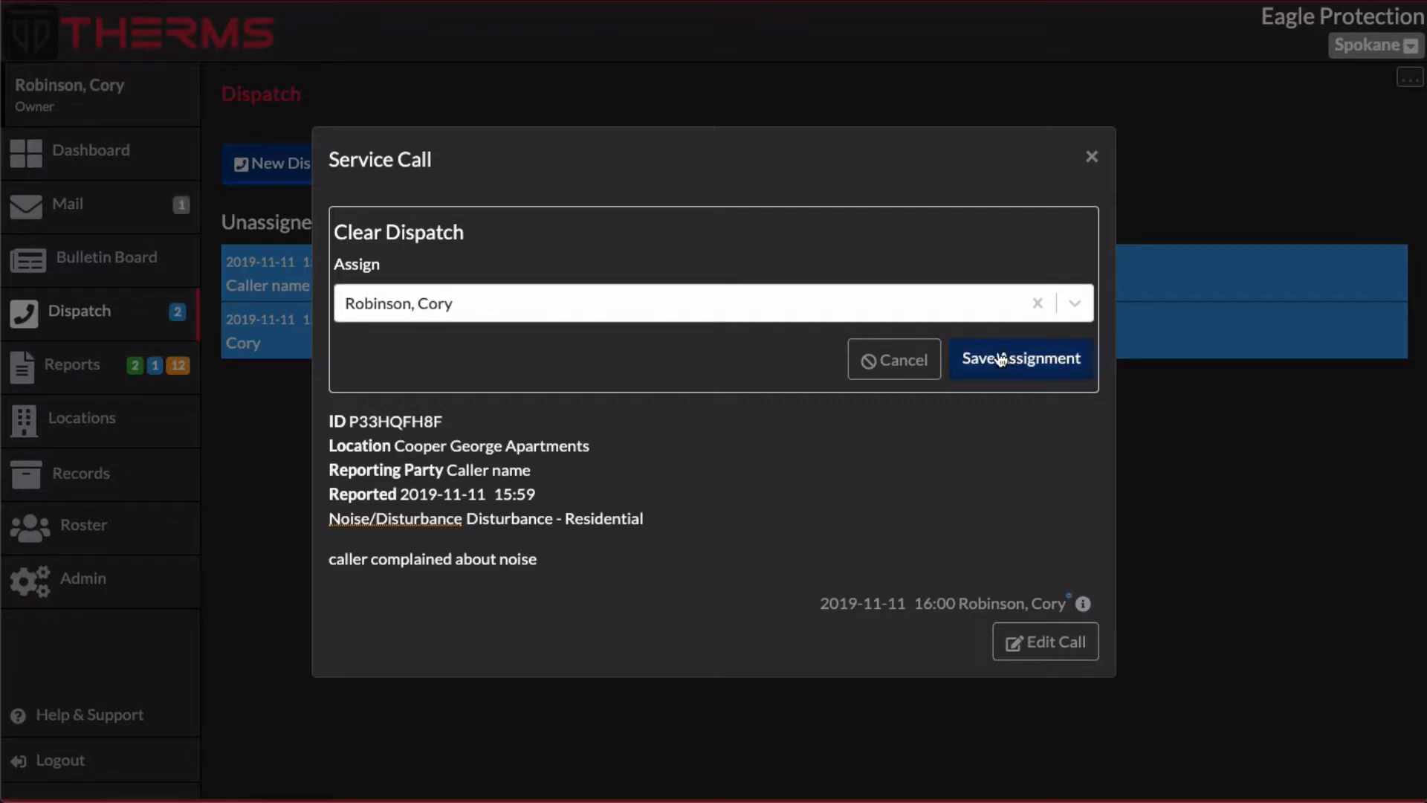
pyautogui.click(829, 306)
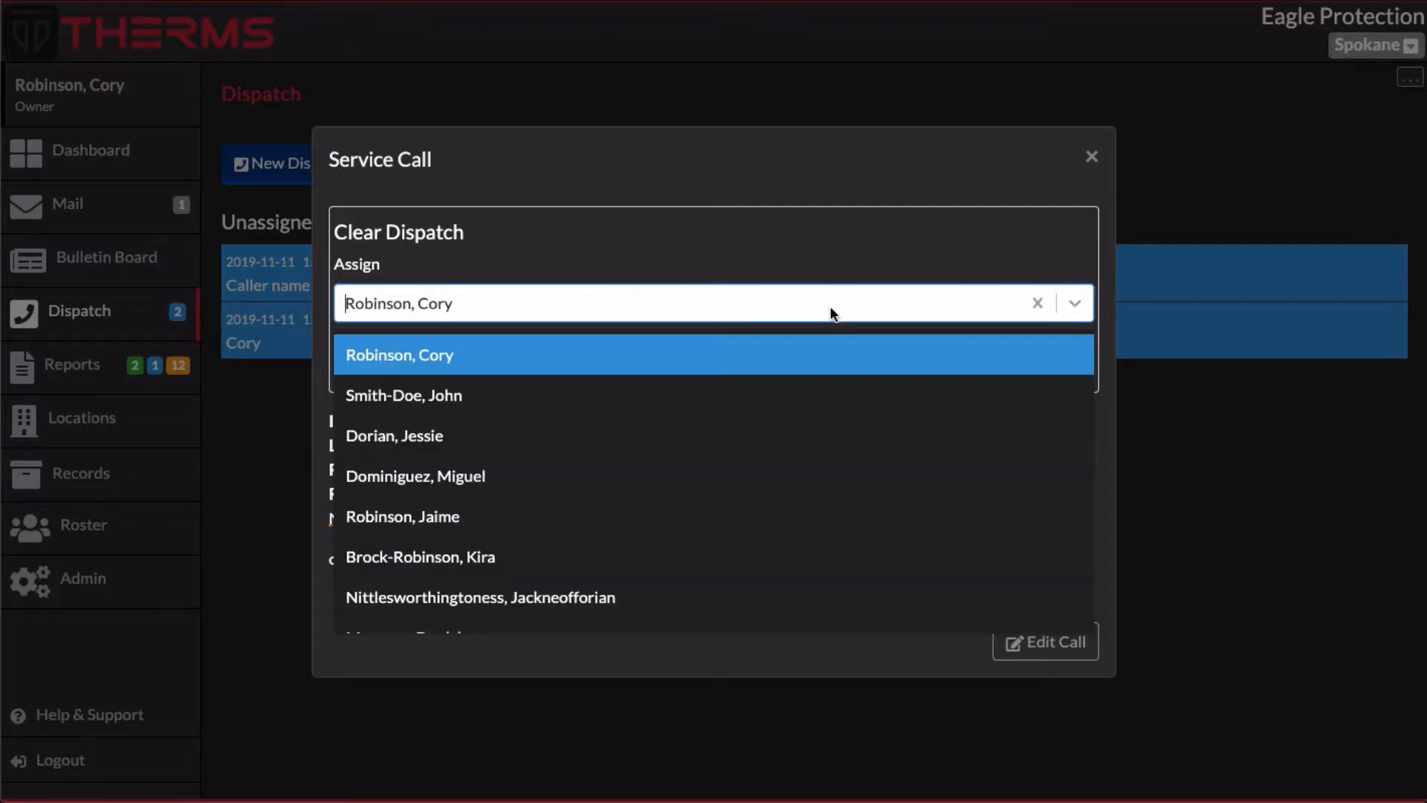
pyautogui.click(566, 394)
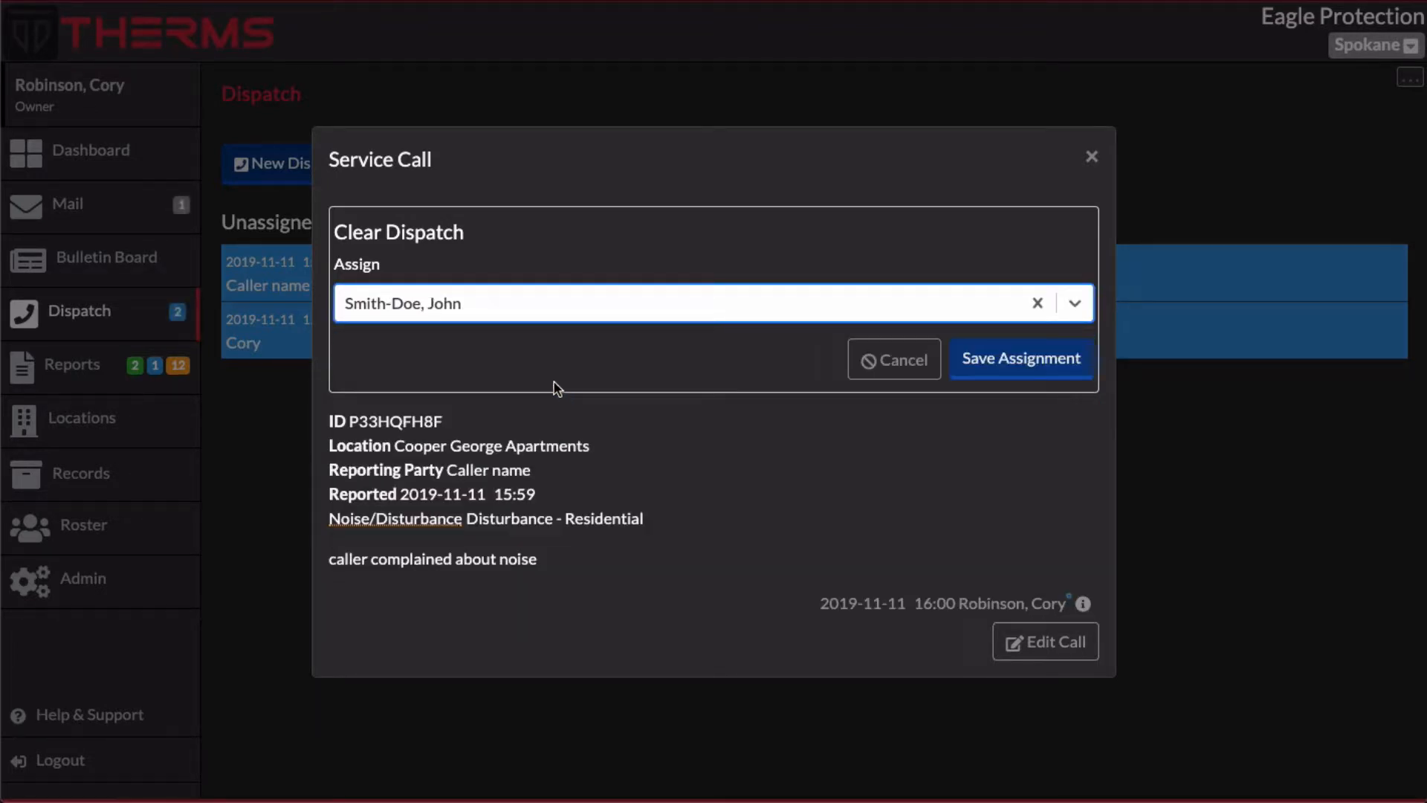
pyautogui.click(1017, 360)
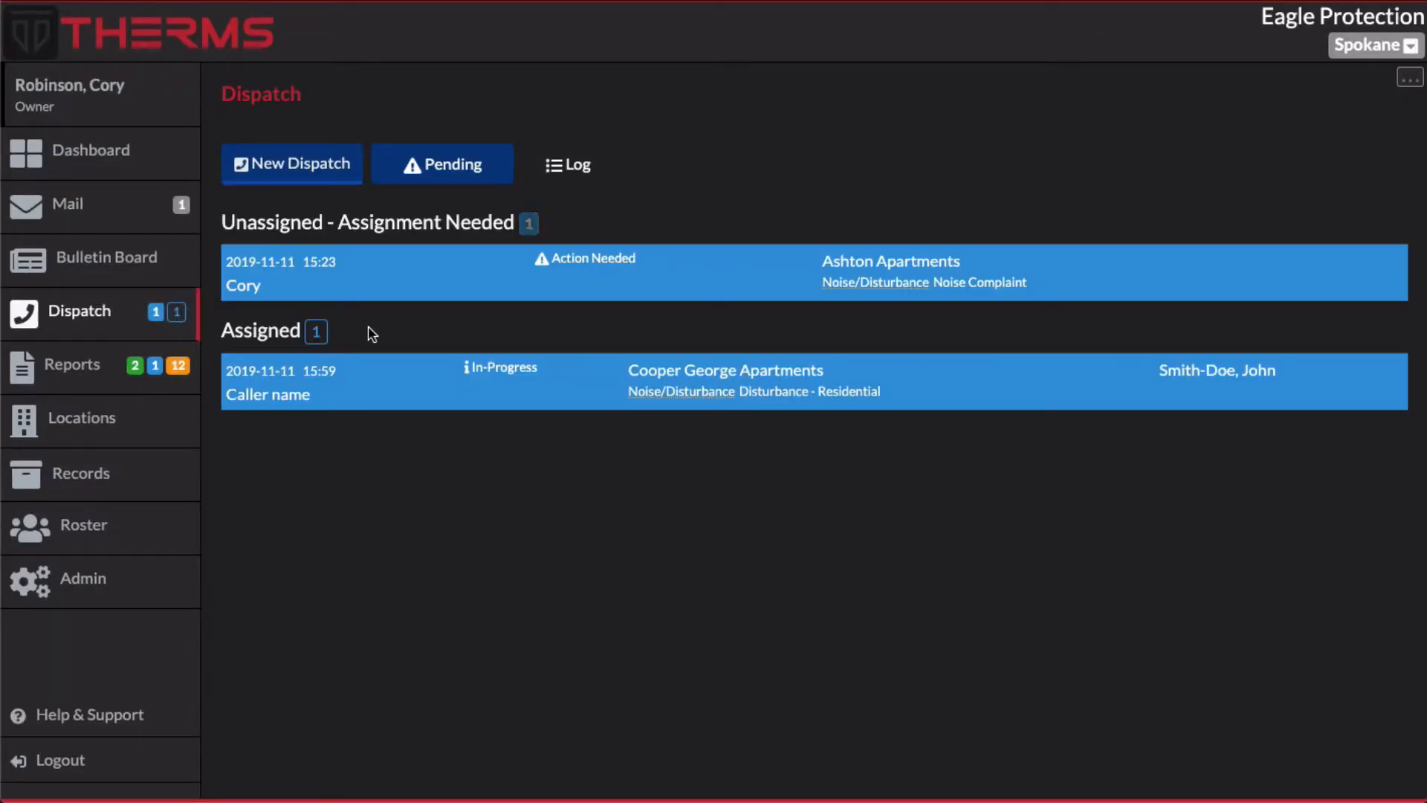
# Open the assigned Cooper George Apartments service call and acknowledge the assignment on behalf of its assignee
pyautogui.click(1008, 382)
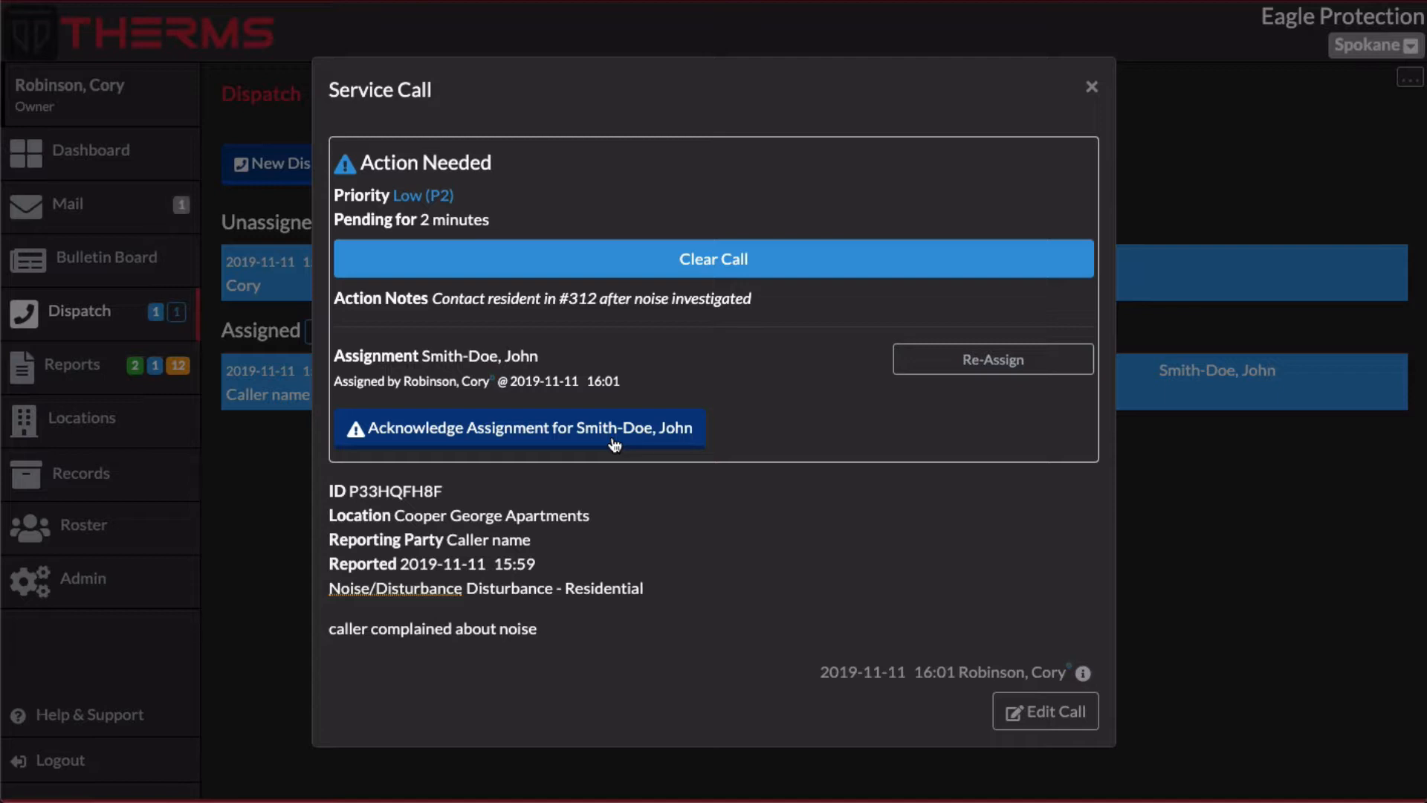
pyautogui.click(556, 439)
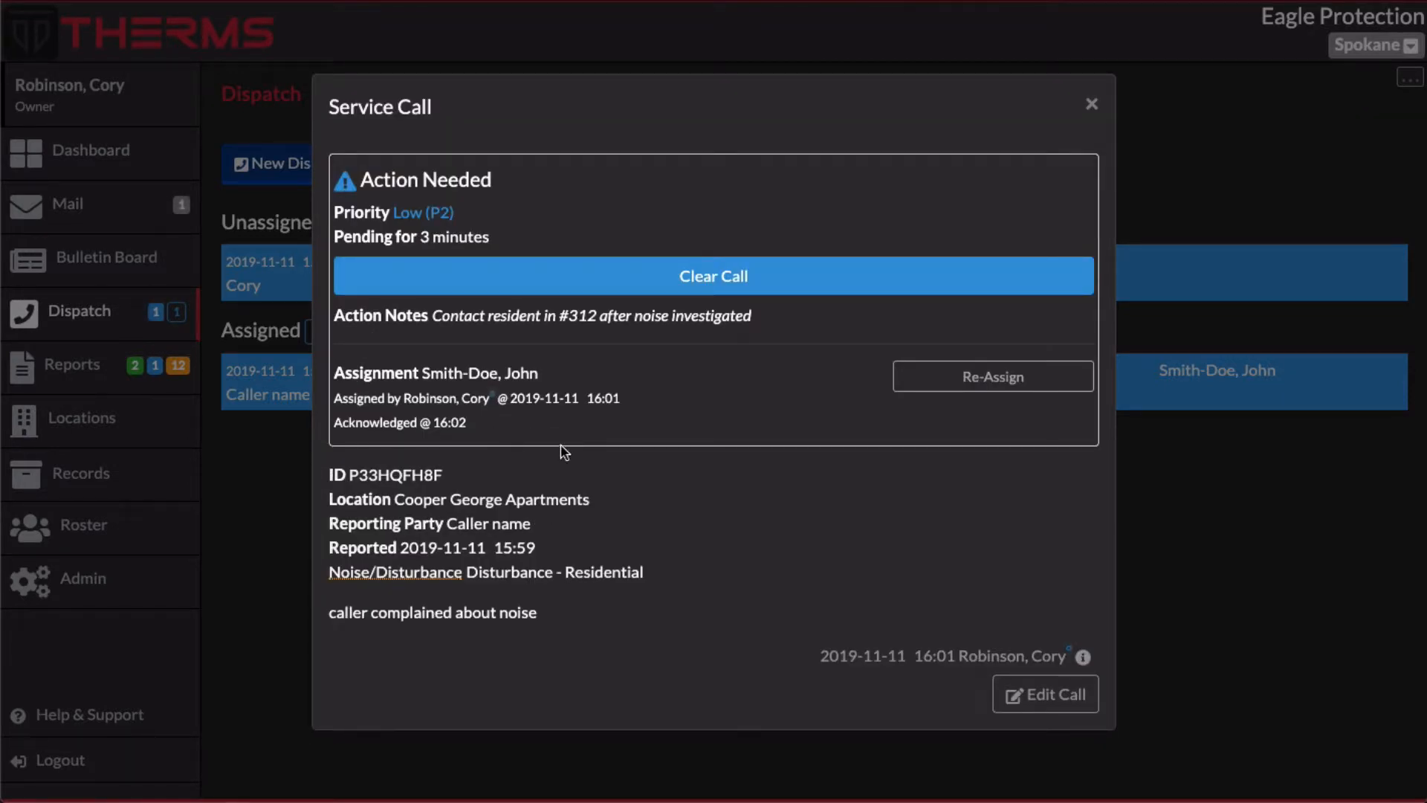
pyautogui.moveTo(437, 424)
pyautogui.moveTo(437, 425); pyautogui.dragTo(501, 424)
pyautogui.click(503, 428)
pyautogui.click(974, 381)
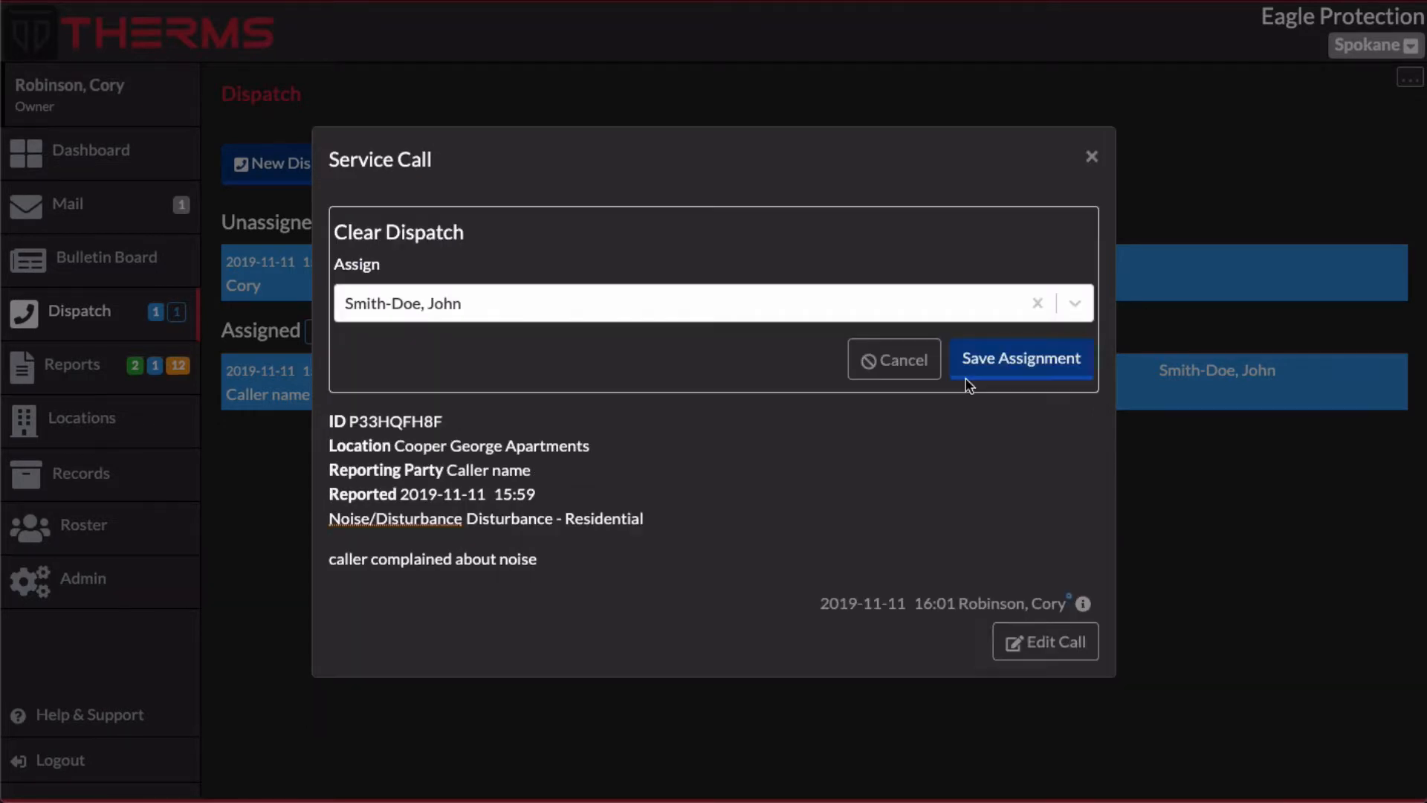
pyautogui.click(898, 362)
pyautogui.click(899, 361)
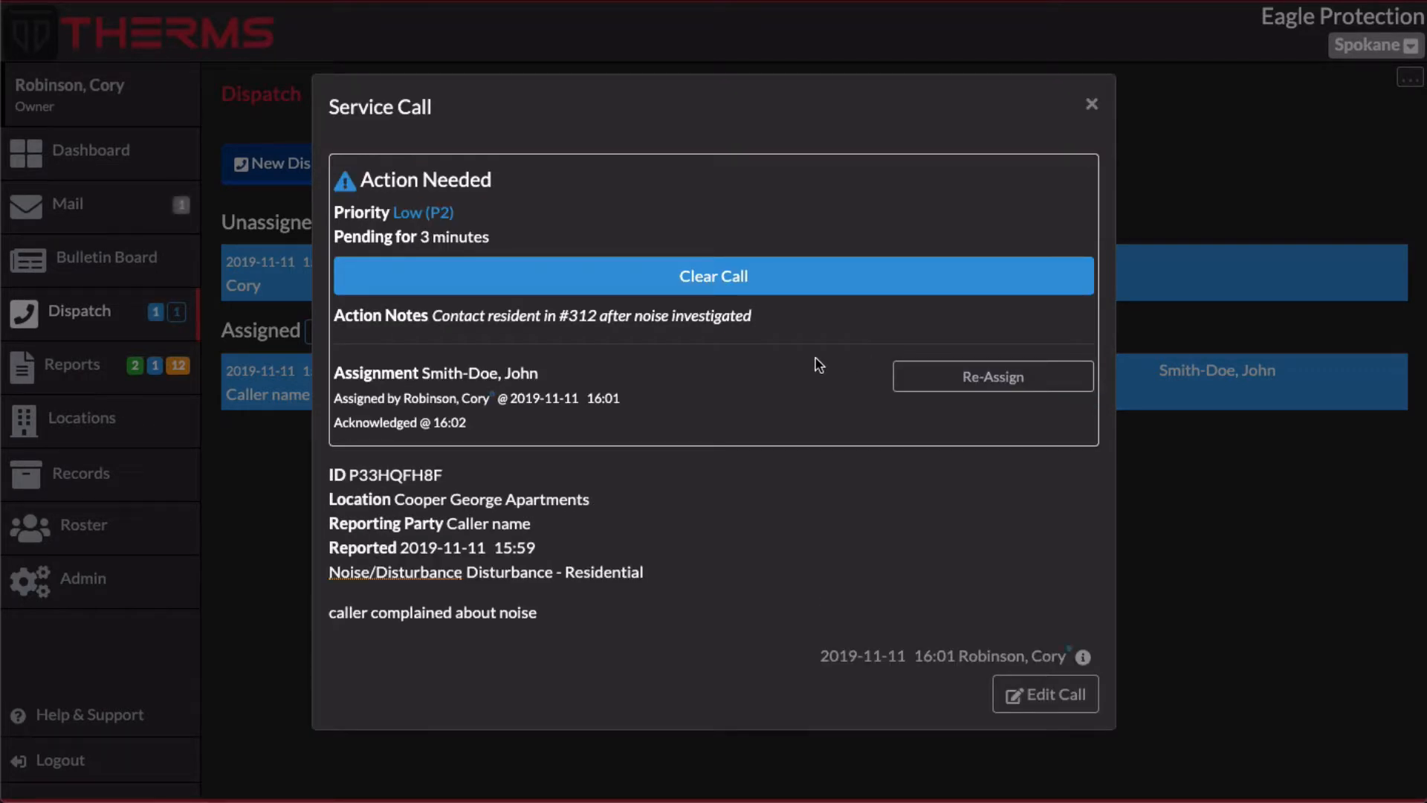
pyautogui.click(1095, 104)
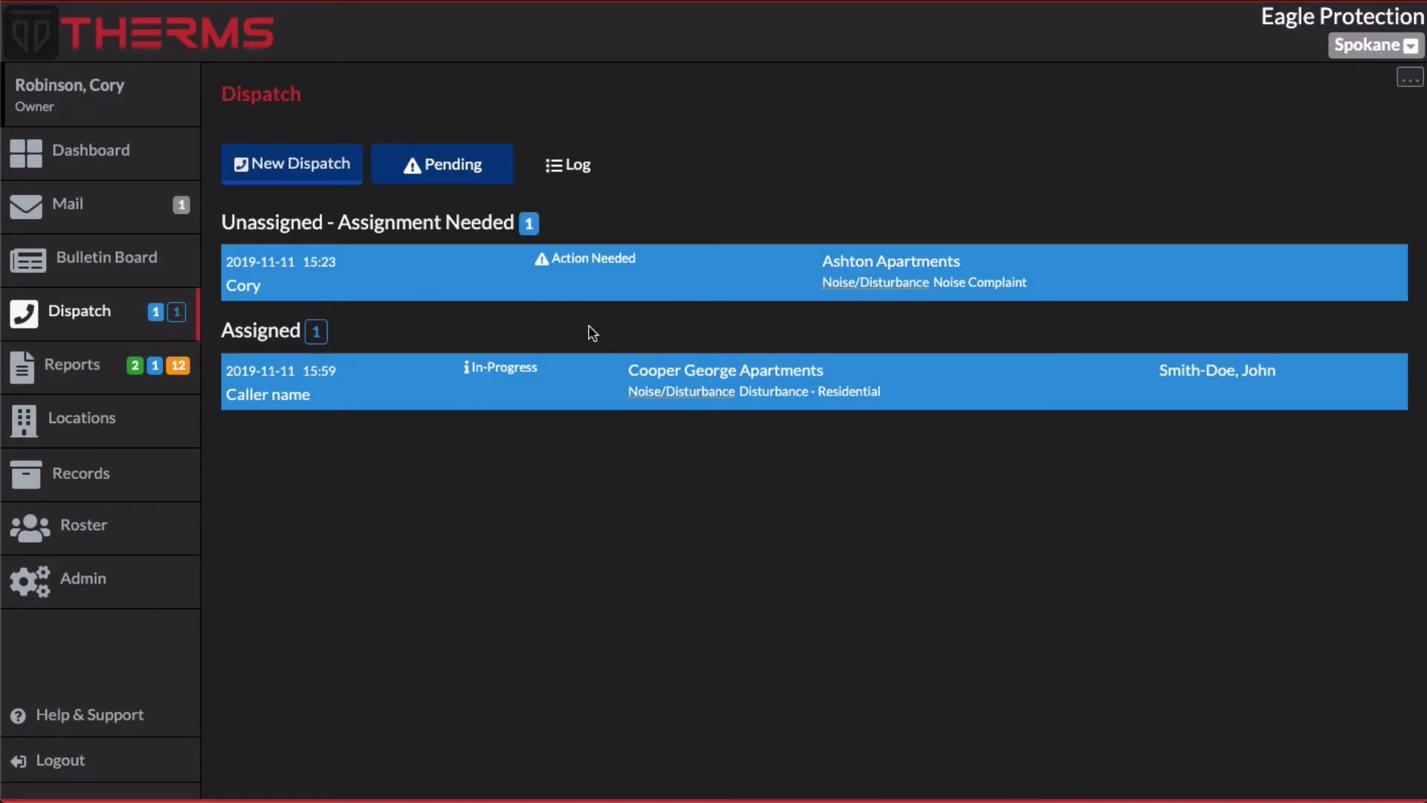
# Review the call summary, action notes and clearing options of the assigned Cooper George Apartments service call, and close it without clearing
pyautogui.click(585, 381)
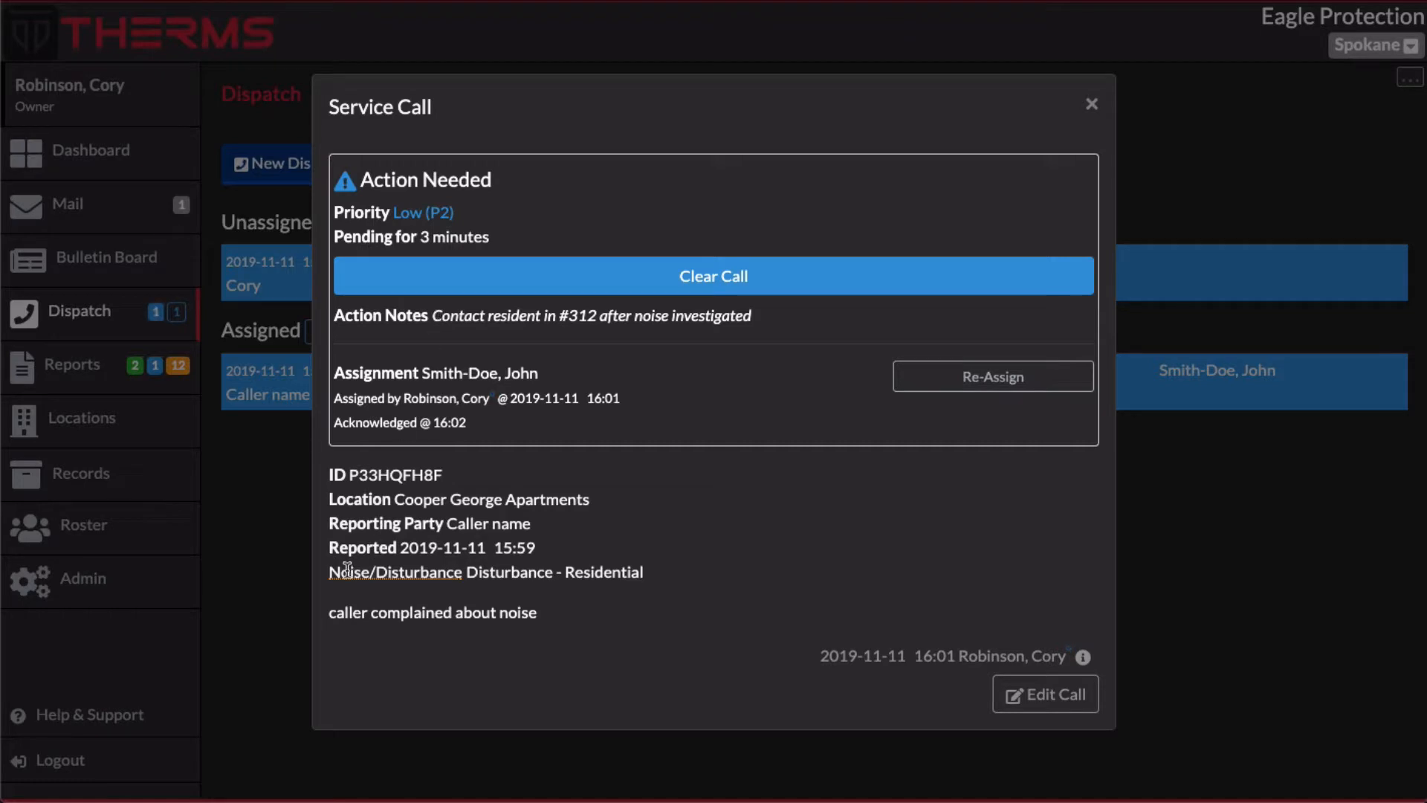
pyautogui.moveTo(329, 612); pyautogui.dragTo(554, 618)
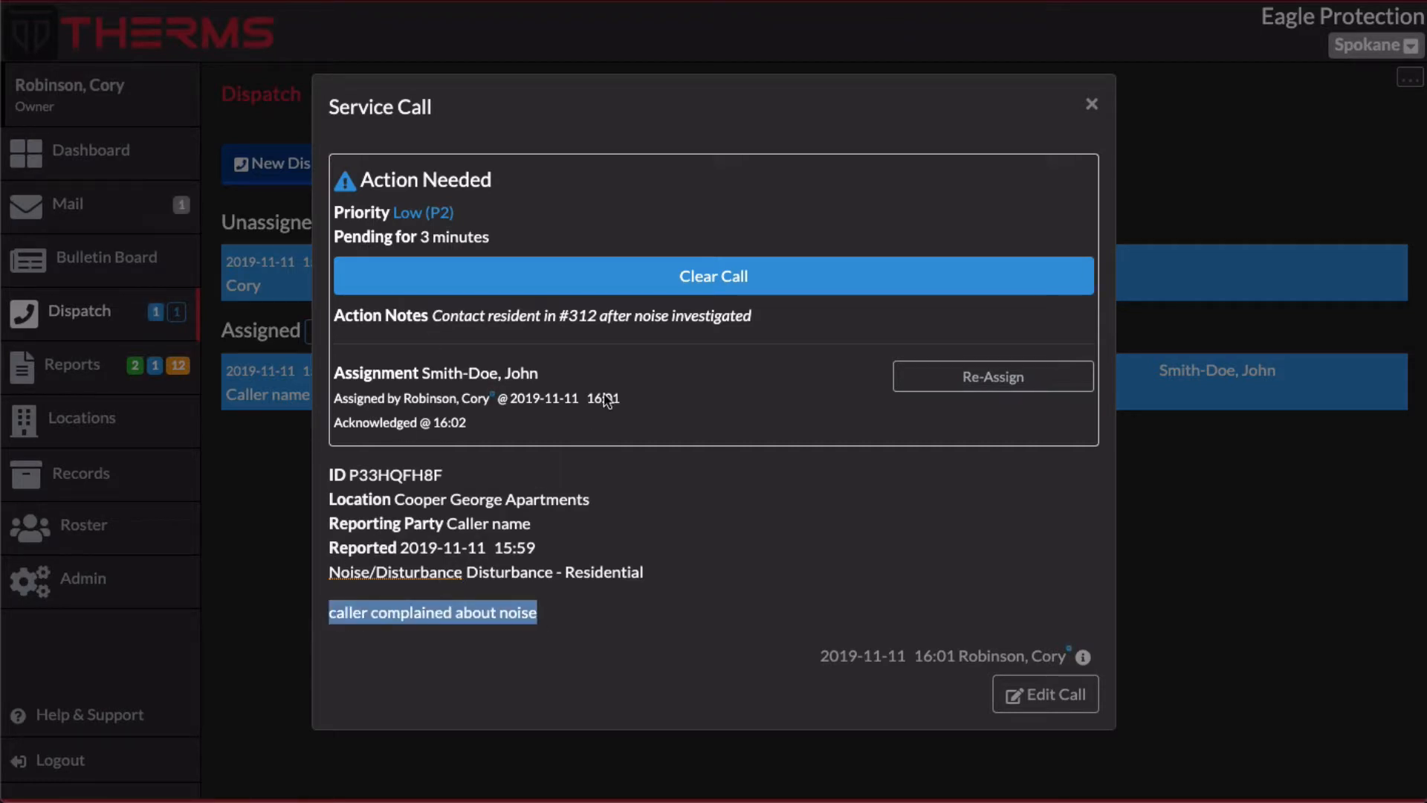
pyautogui.click(644, 344)
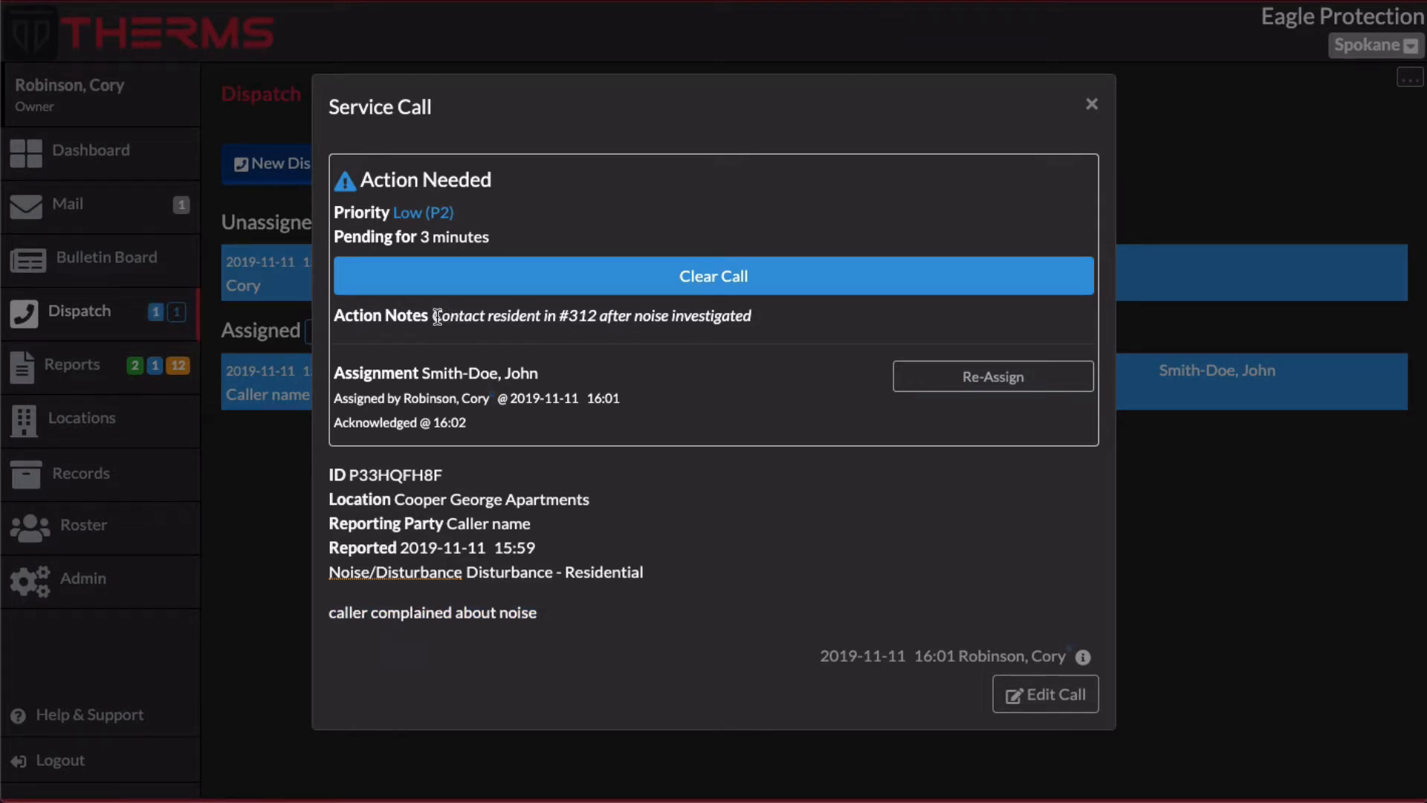
pyautogui.moveTo(437, 316); pyautogui.dragTo(763, 324)
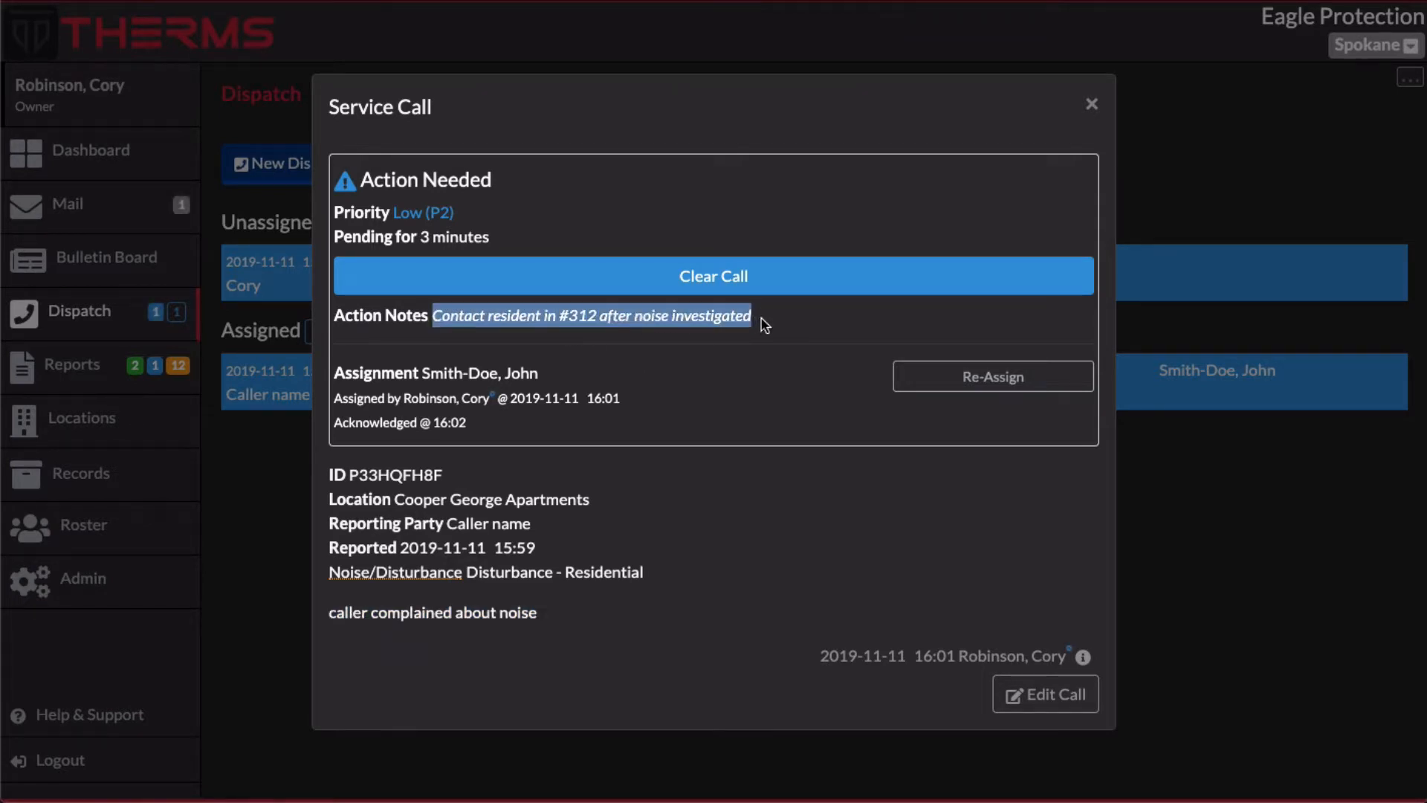
pyautogui.click(763, 324)
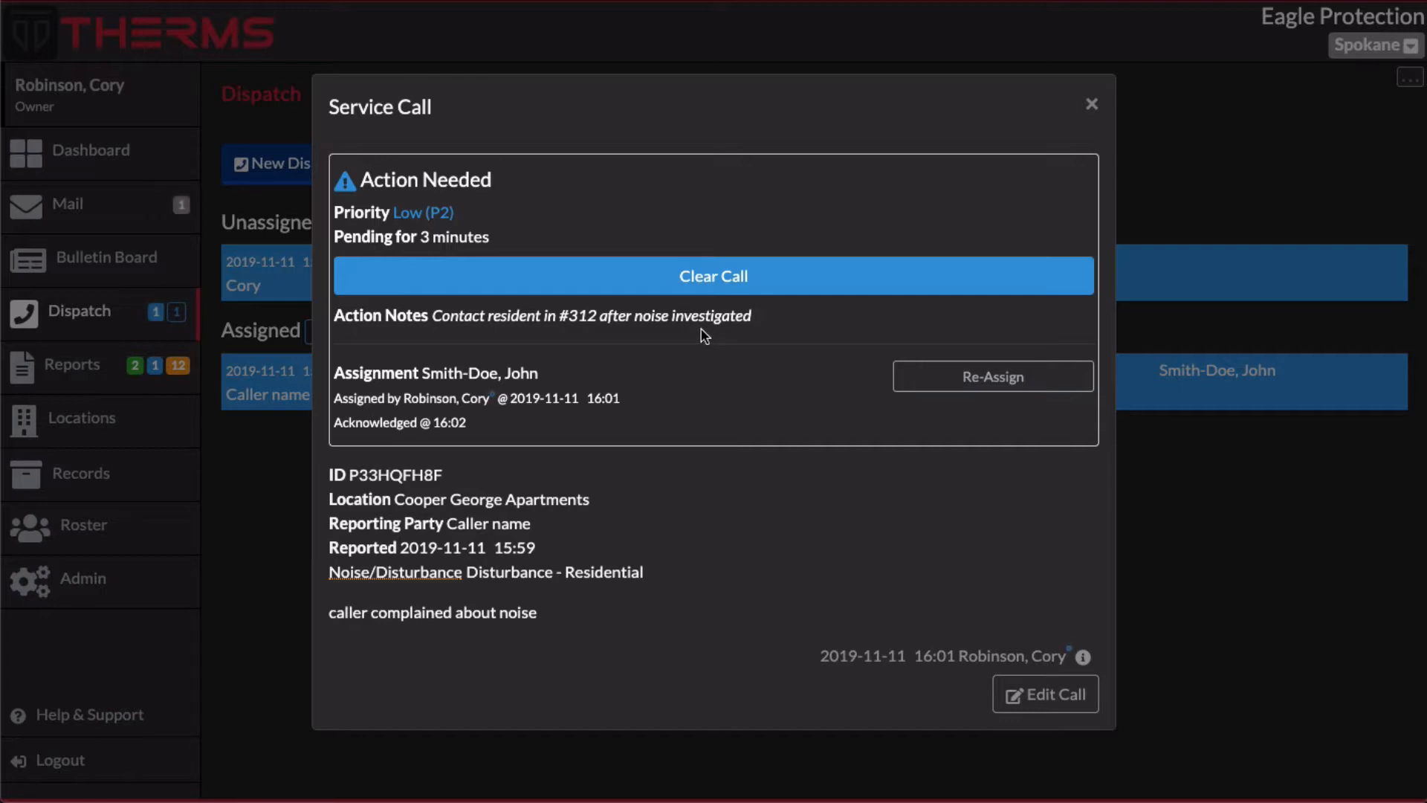
pyautogui.click(710, 272)
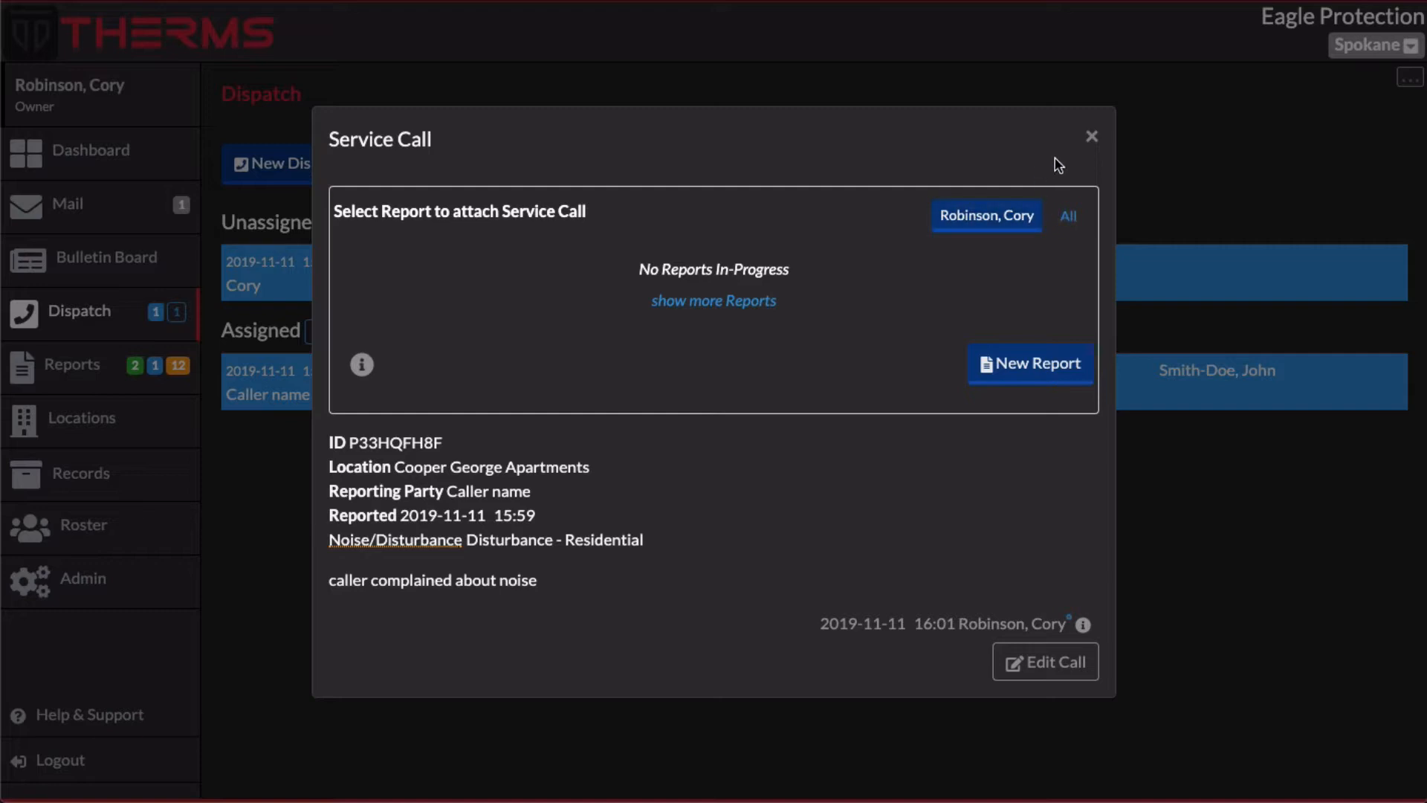
pyautogui.click(1092, 141)
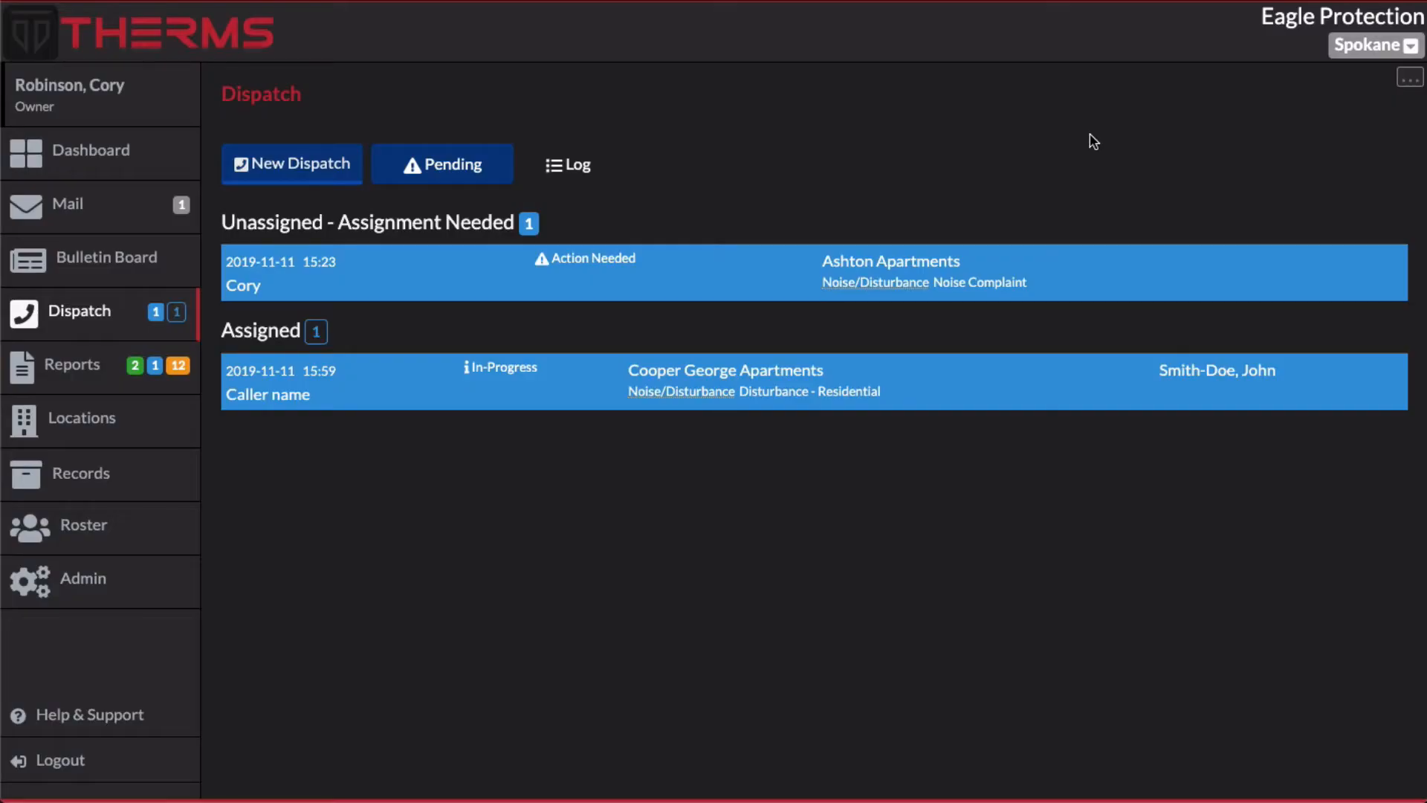
# Turn off the requirement for service calls to be cleared with a report entry in the dispatch settings and return to the dispatch list
pyautogui.click(1410, 81)
pyautogui.click(1333, 119)
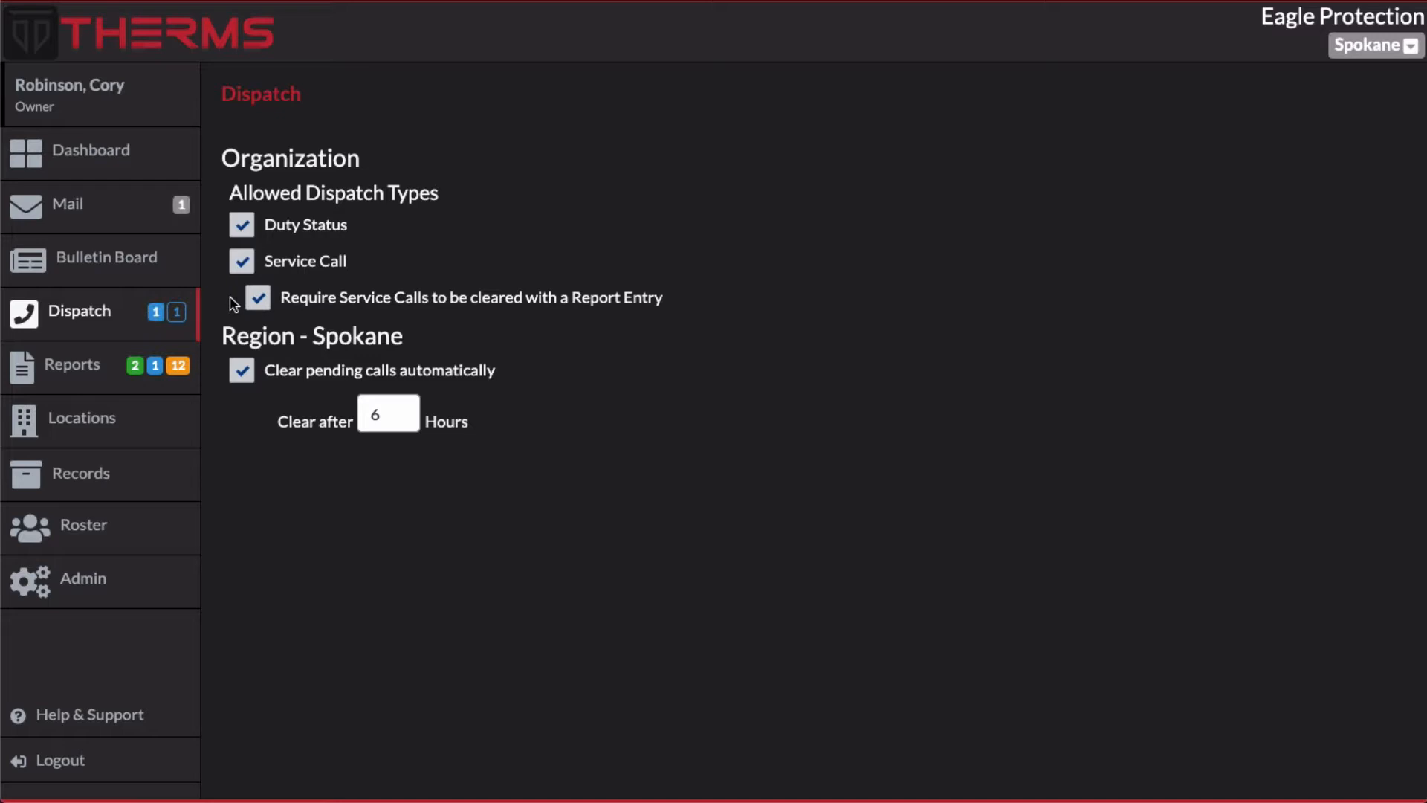
pyautogui.click(258, 301)
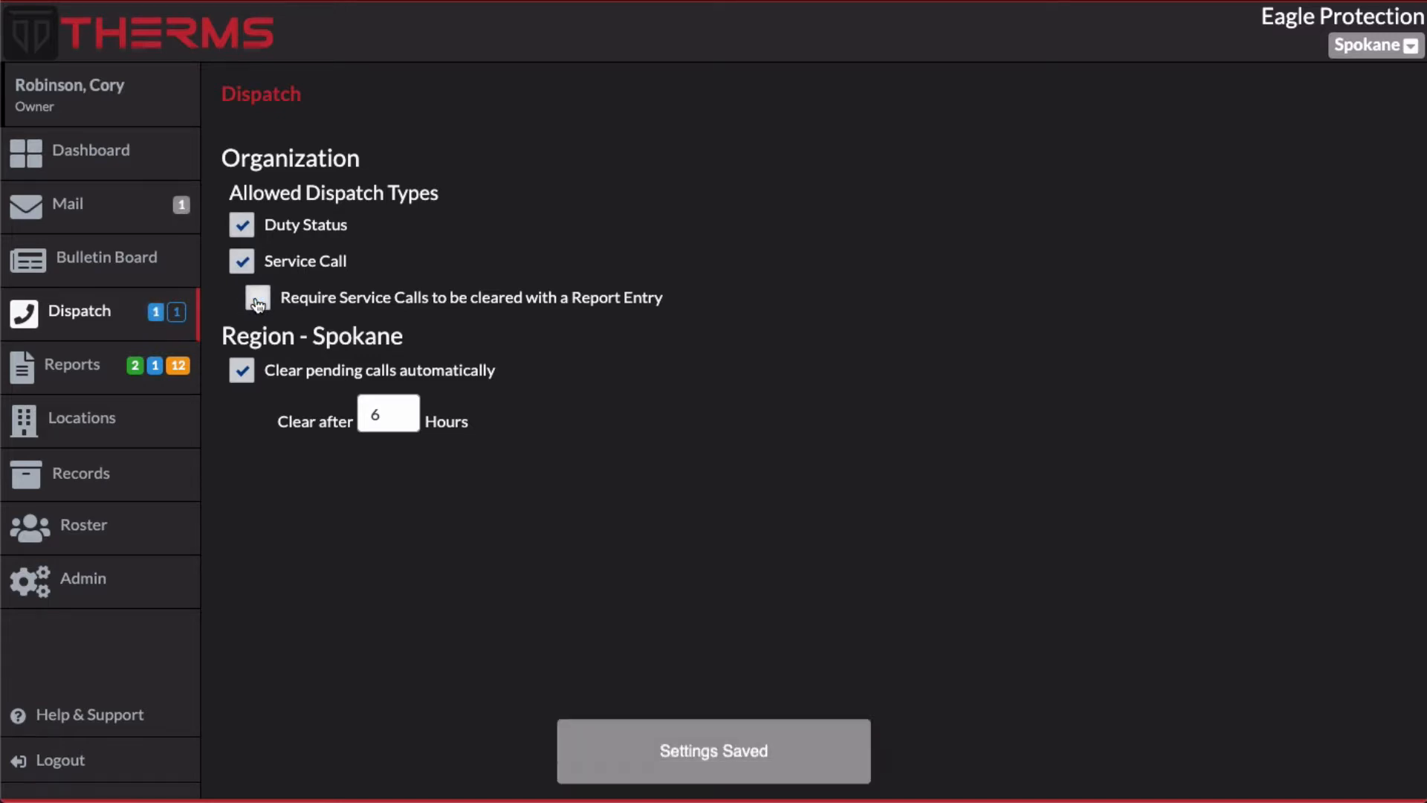
pyautogui.click(272, 94)
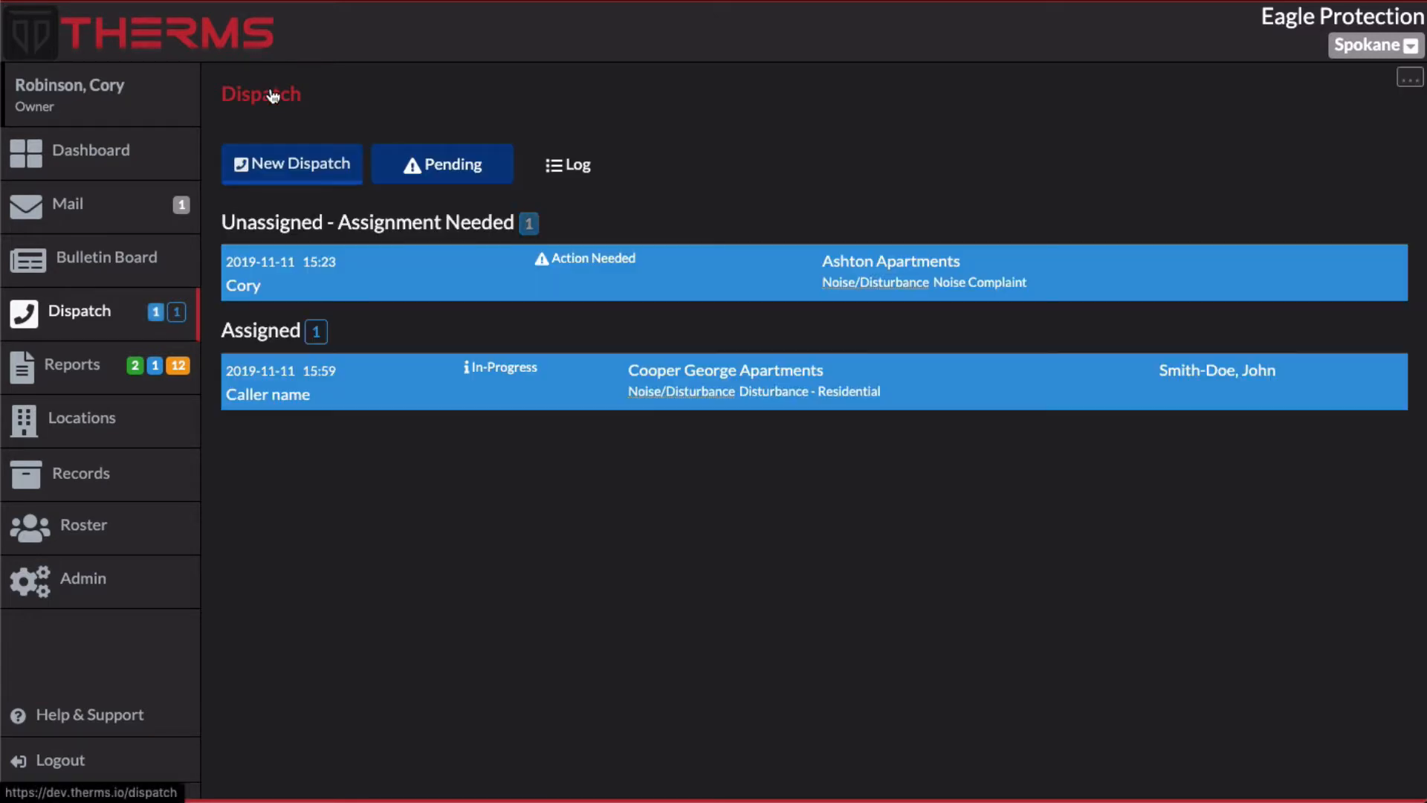
# Clear the Cooper George Apartments service call without a report entry, leaving it not marked as resolved, with the summary "No noise found."
pyautogui.click(405, 392)
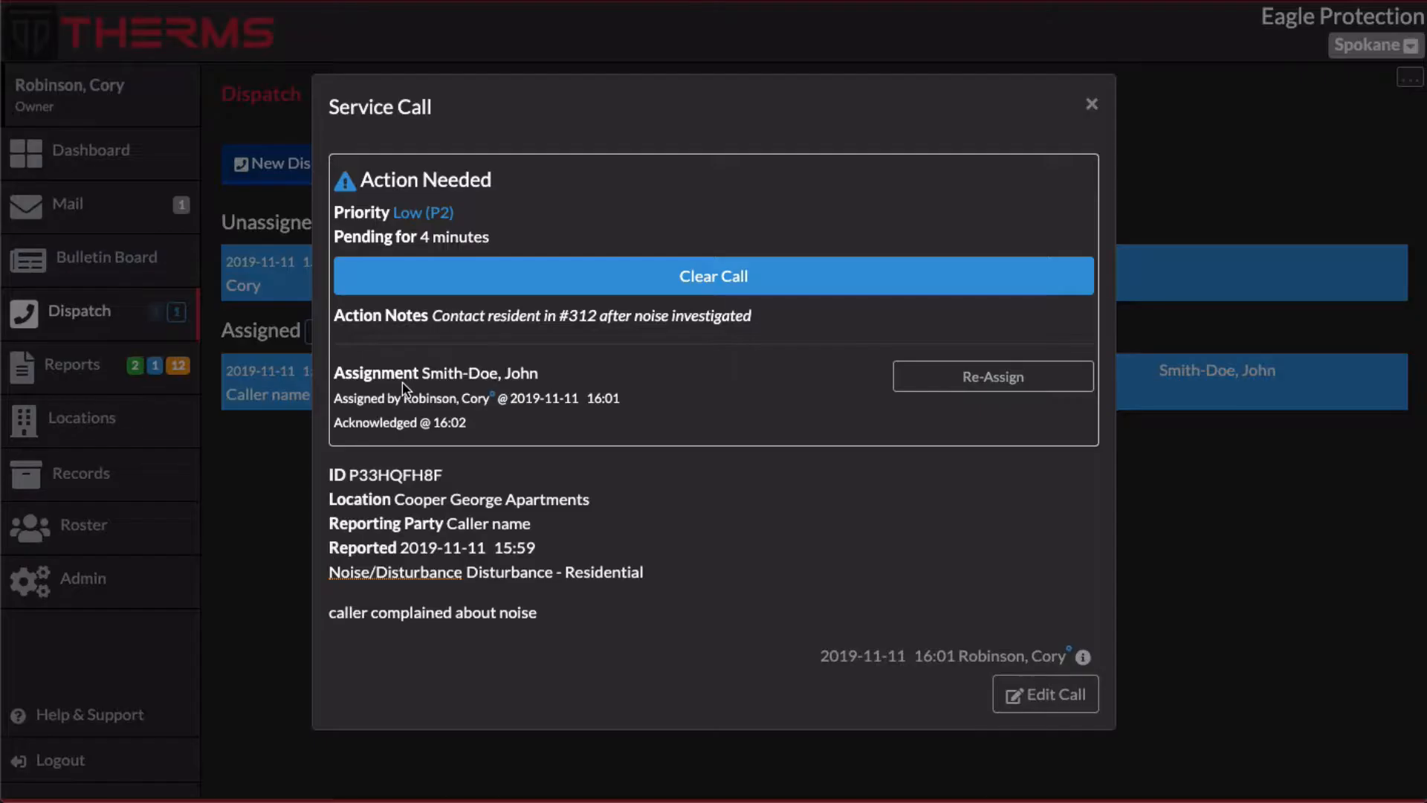
pyautogui.click(713, 277)
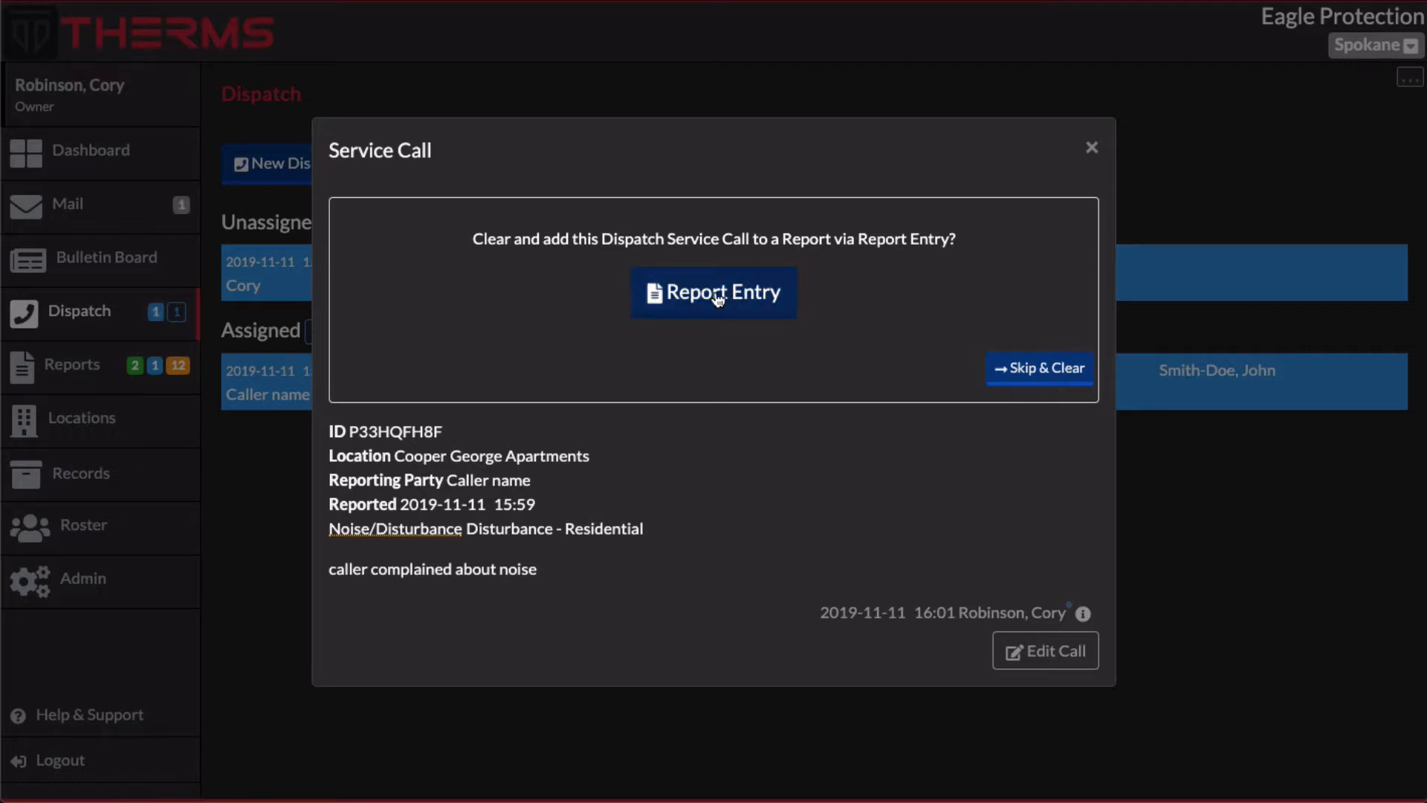
pyautogui.click(1038, 369)
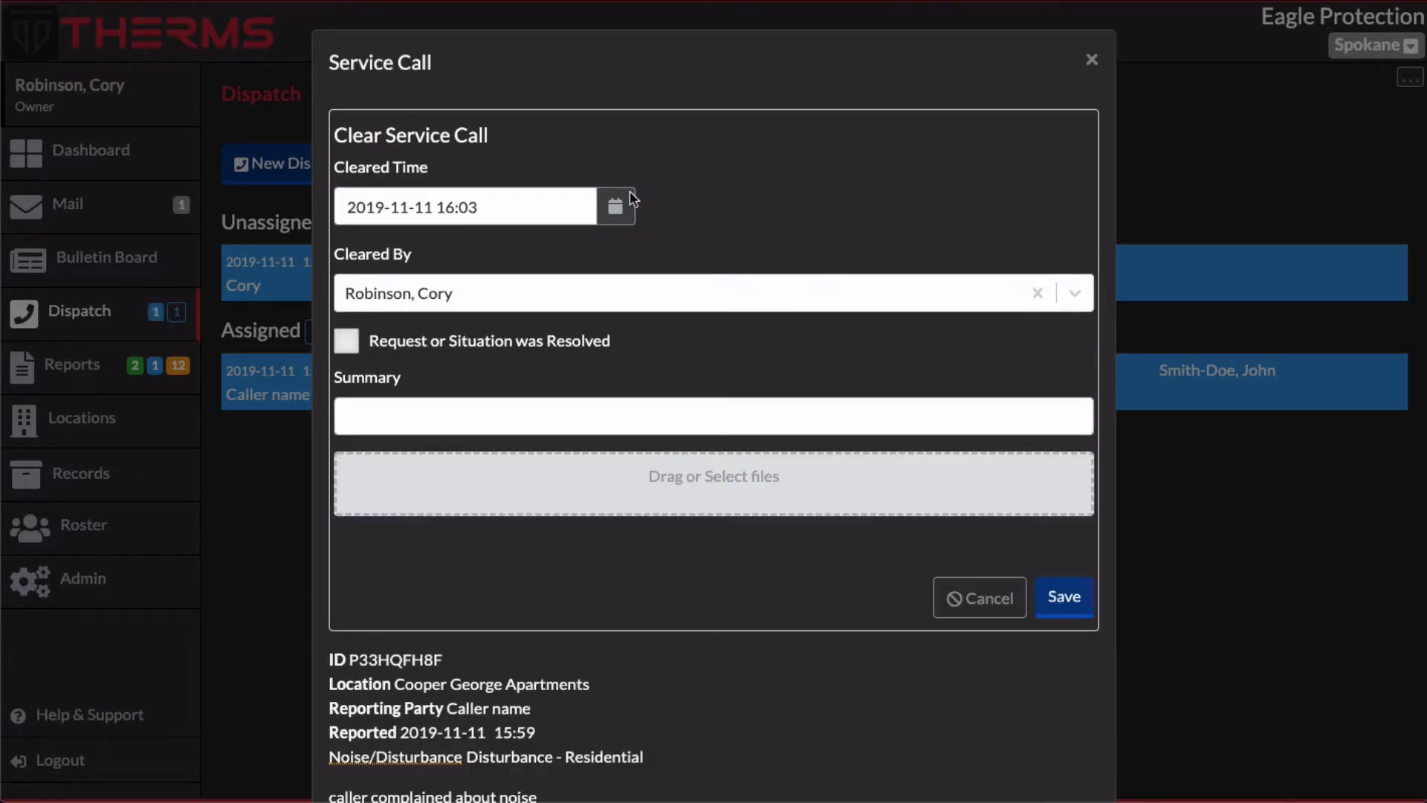
pyautogui.moveTo(335, 135); pyautogui.dragTo(510, 137)
pyautogui.click(515, 142)
pyautogui.click(355, 345)
pyautogui.click(355, 345)
pyautogui.click(398, 418)
pyautogui.write('No noise found.')
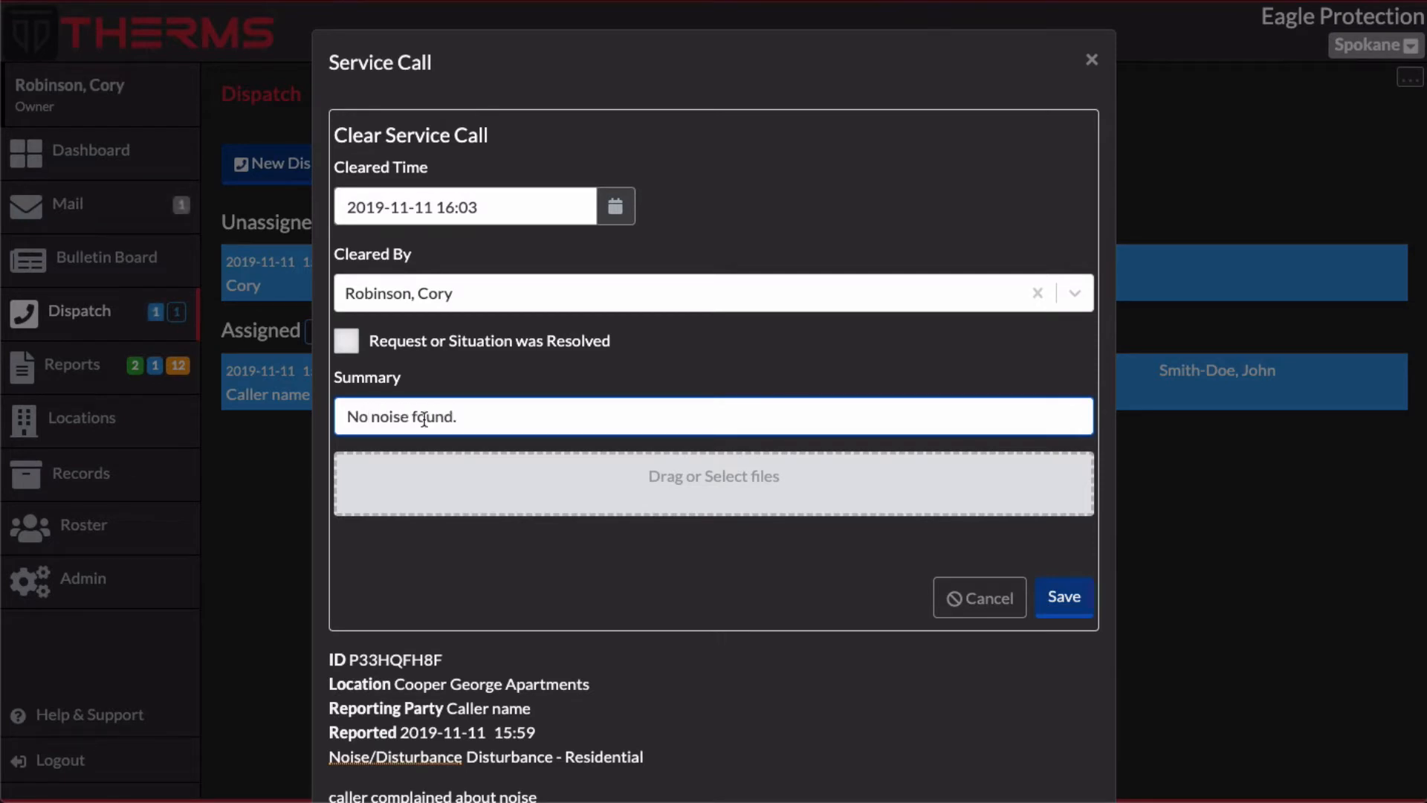
pyautogui.click(1064, 597)
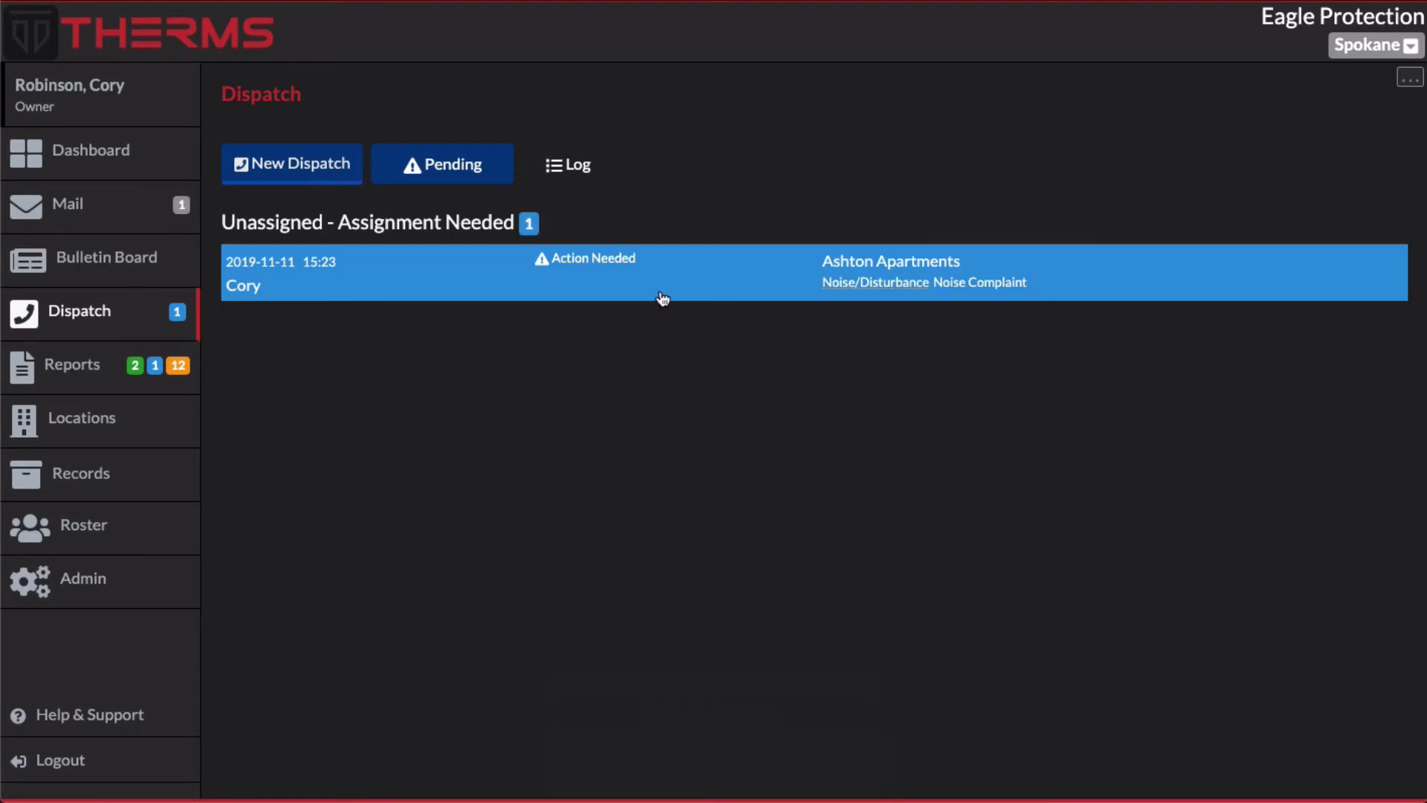
# Open the cleared Cooper George Apartments service call from the dispatch log, review its handling details and response times, and close it
pyautogui.click(567, 174)
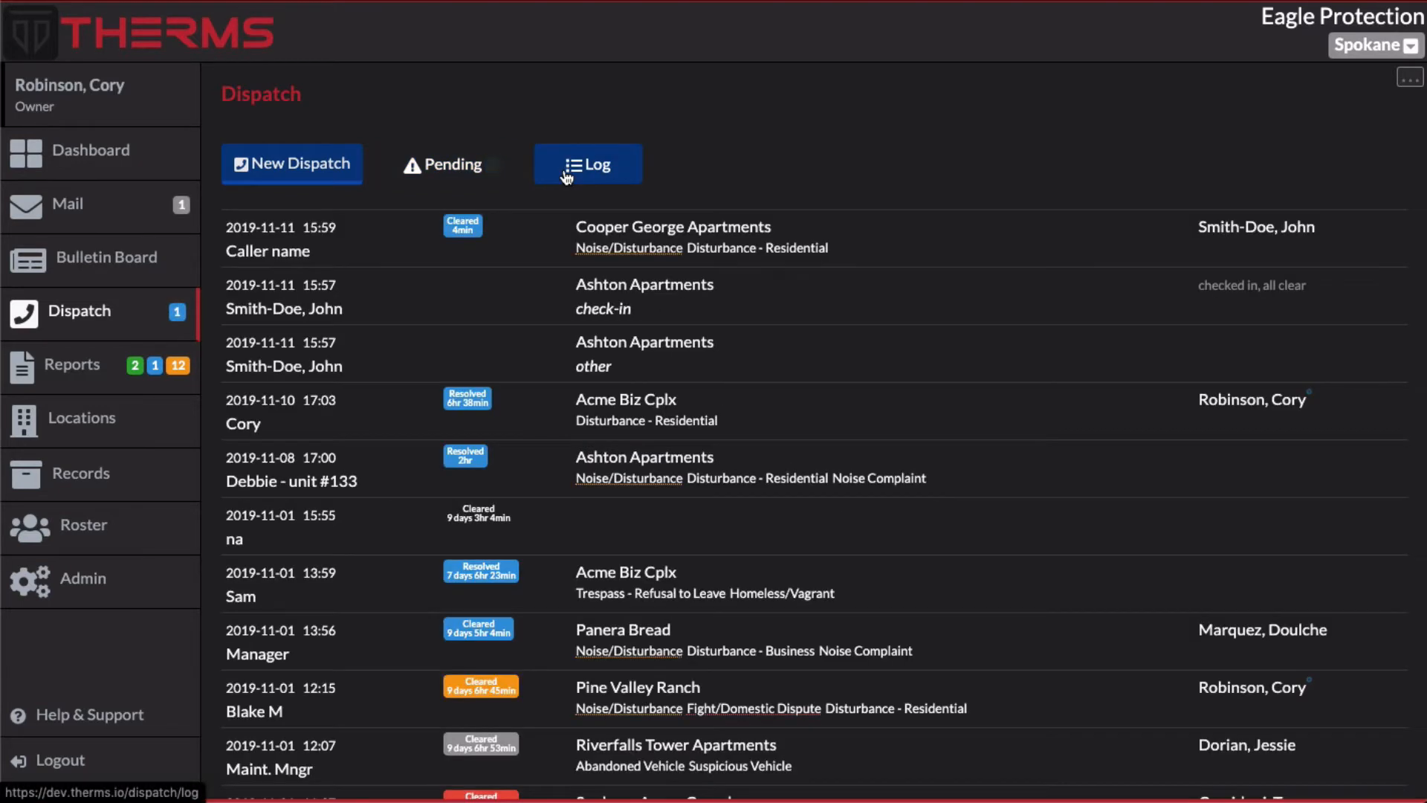
pyautogui.click(531, 237)
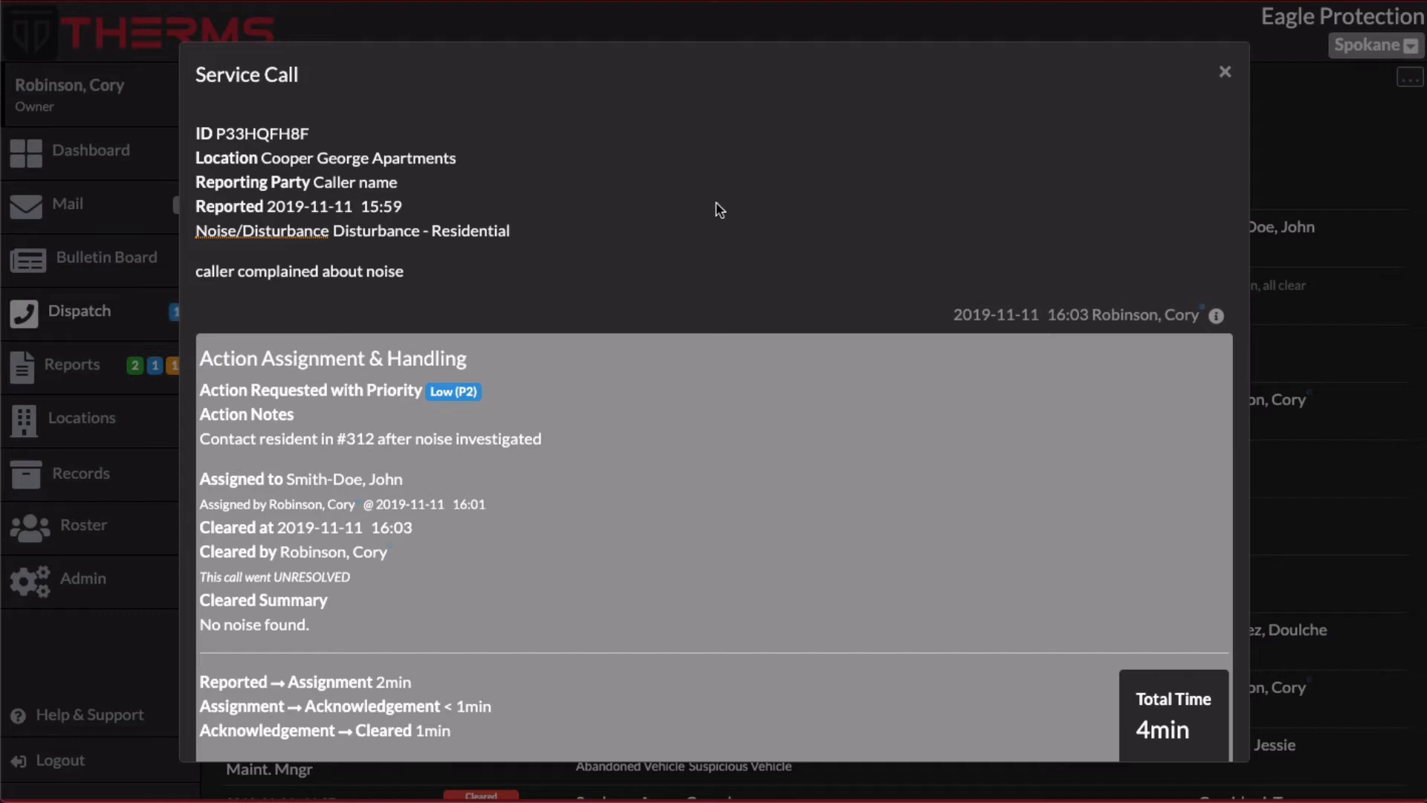
pyautogui.scroll(-1, 719, 211)
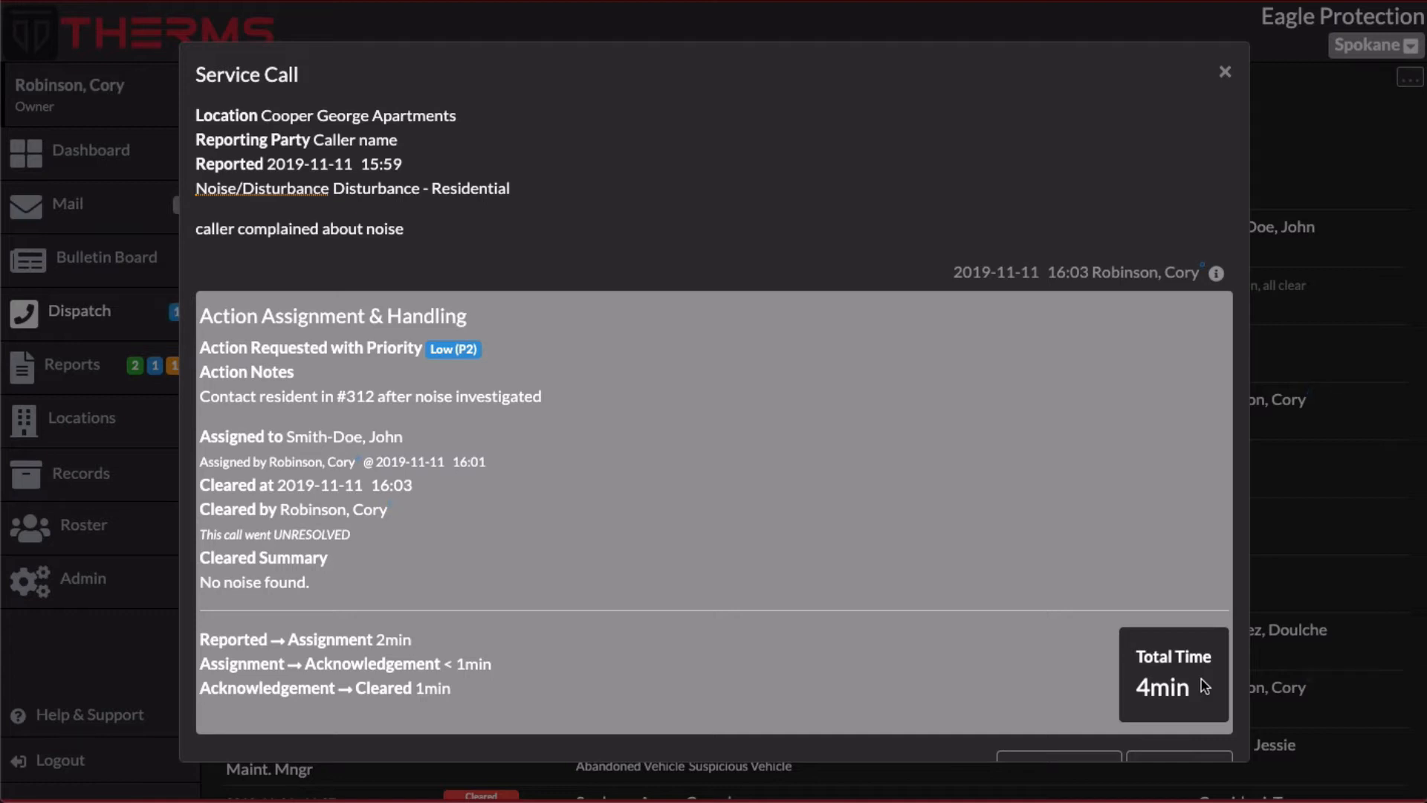
pyautogui.scroll(1, 823, 421)
pyautogui.click(1225, 72)
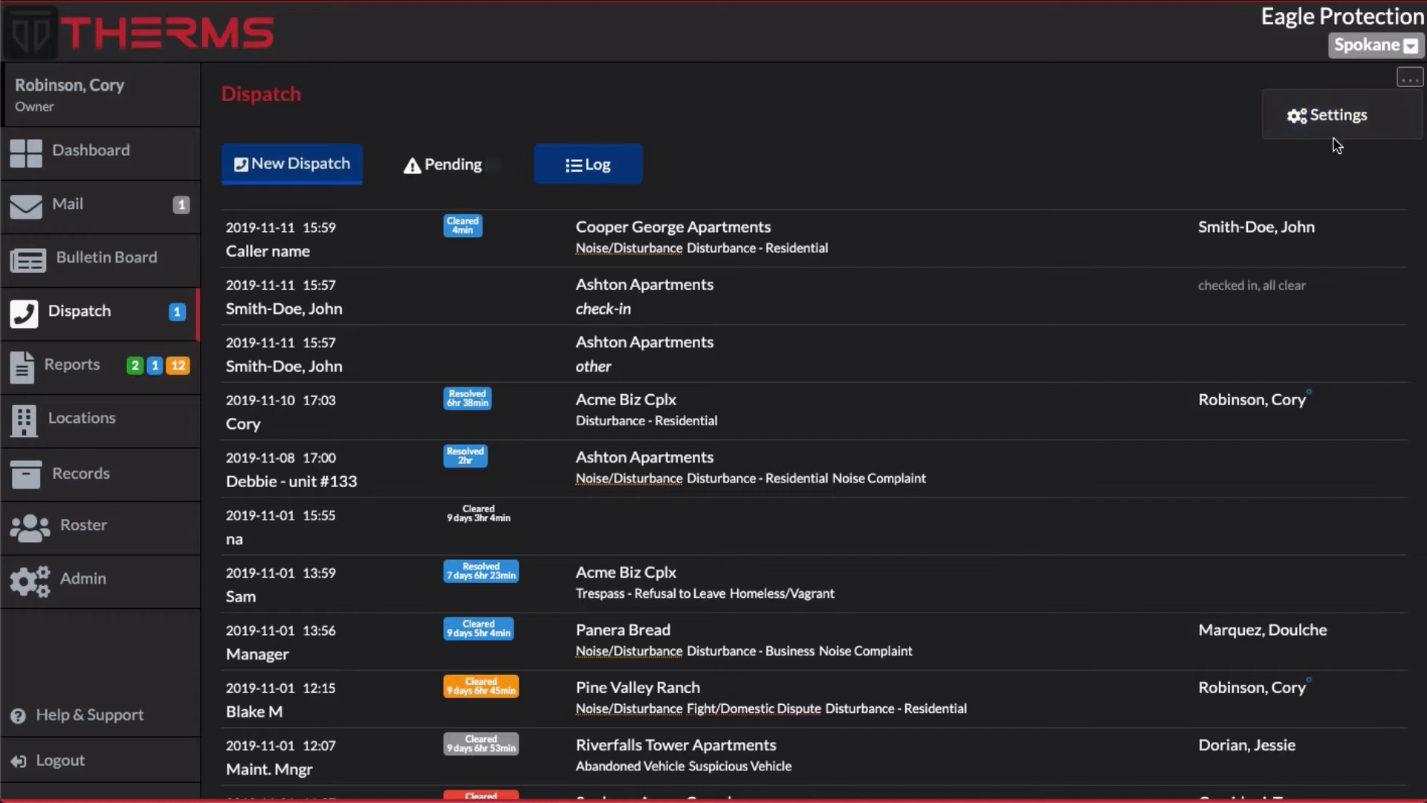
# Turn on the requirement for service calls to be cleared with a report entry in the dispatch settings and return to the dispatch list
pyautogui.moveTo(1406, 85)
pyautogui.click(1347, 120)
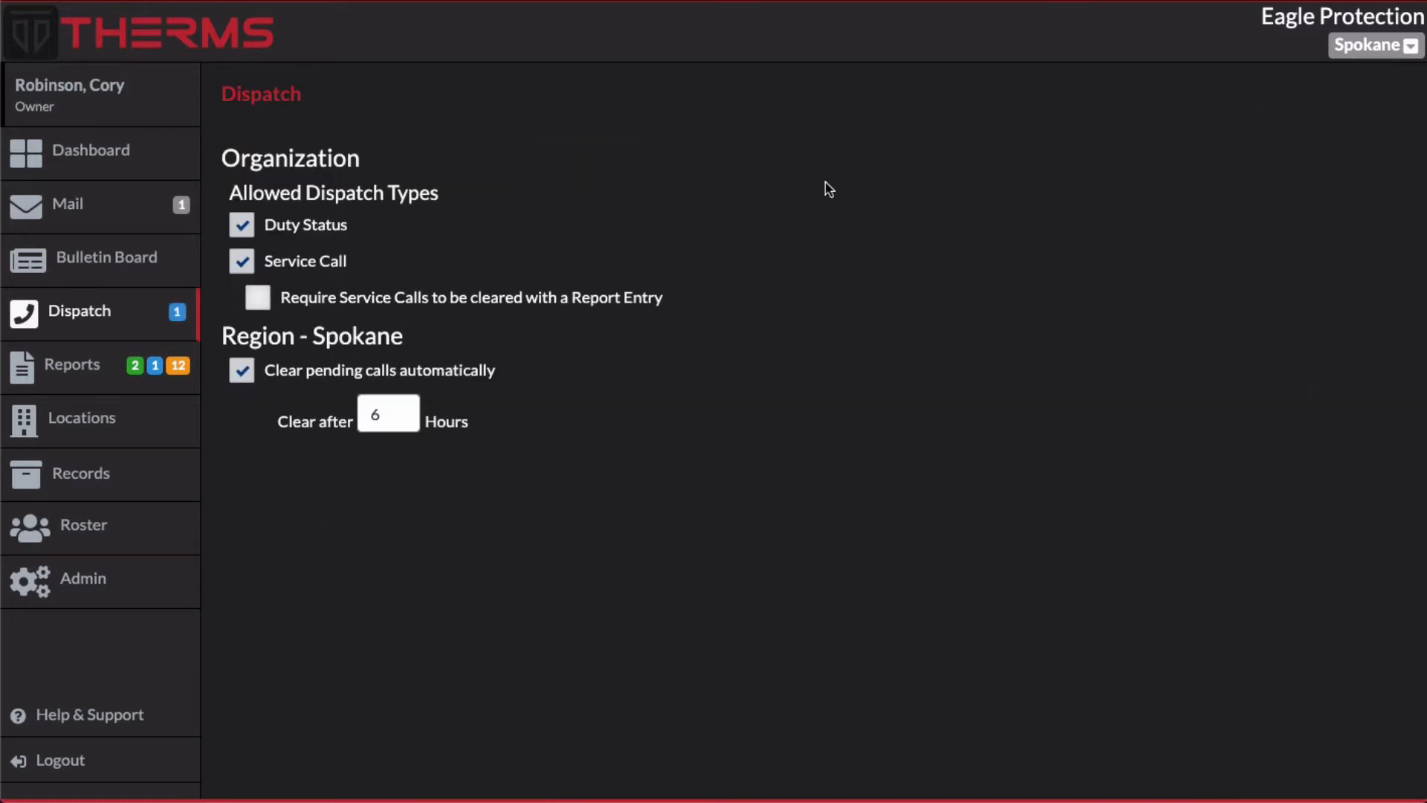
pyautogui.click(260, 302)
pyautogui.click(259, 92)
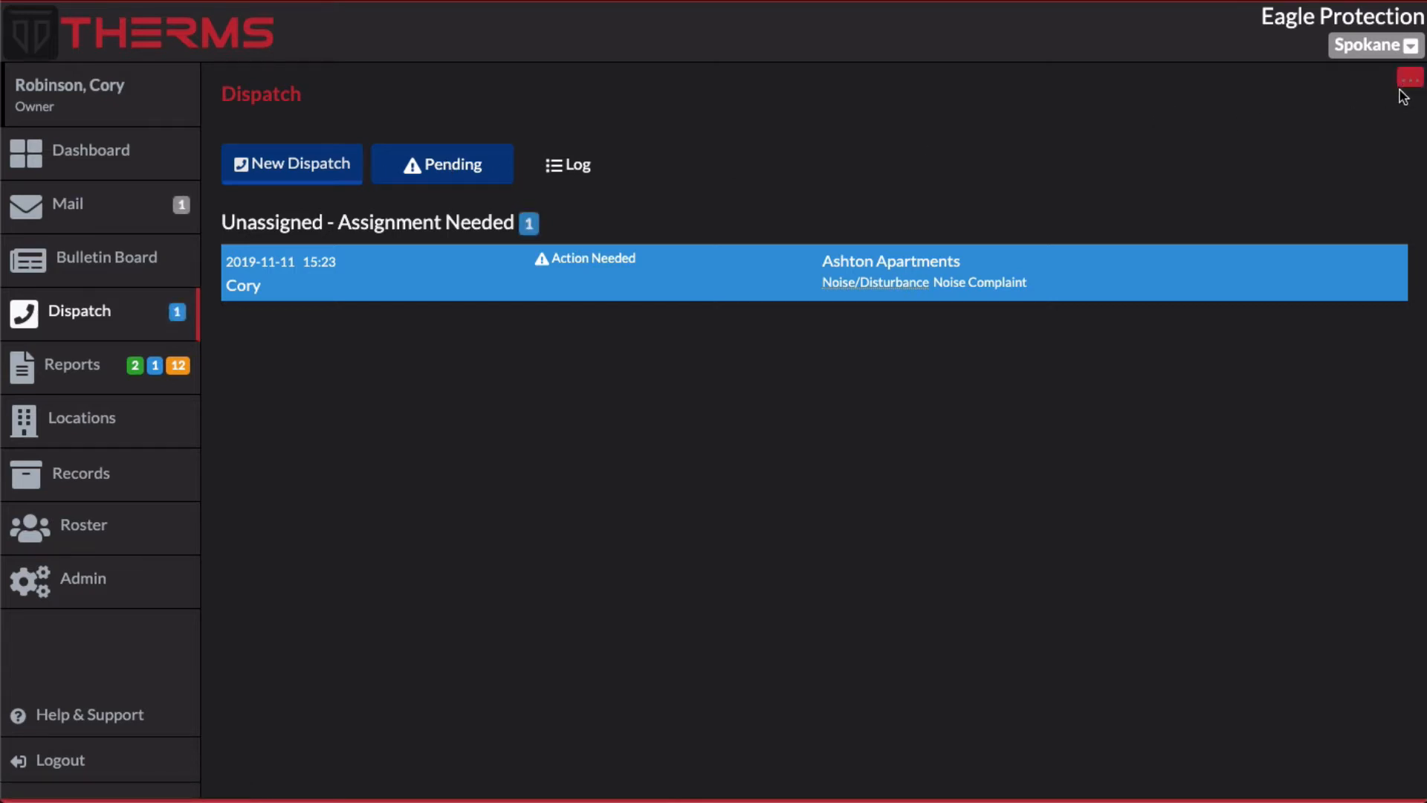
pyautogui.moveTo(1405, 95)
pyautogui.click(1339, 113)
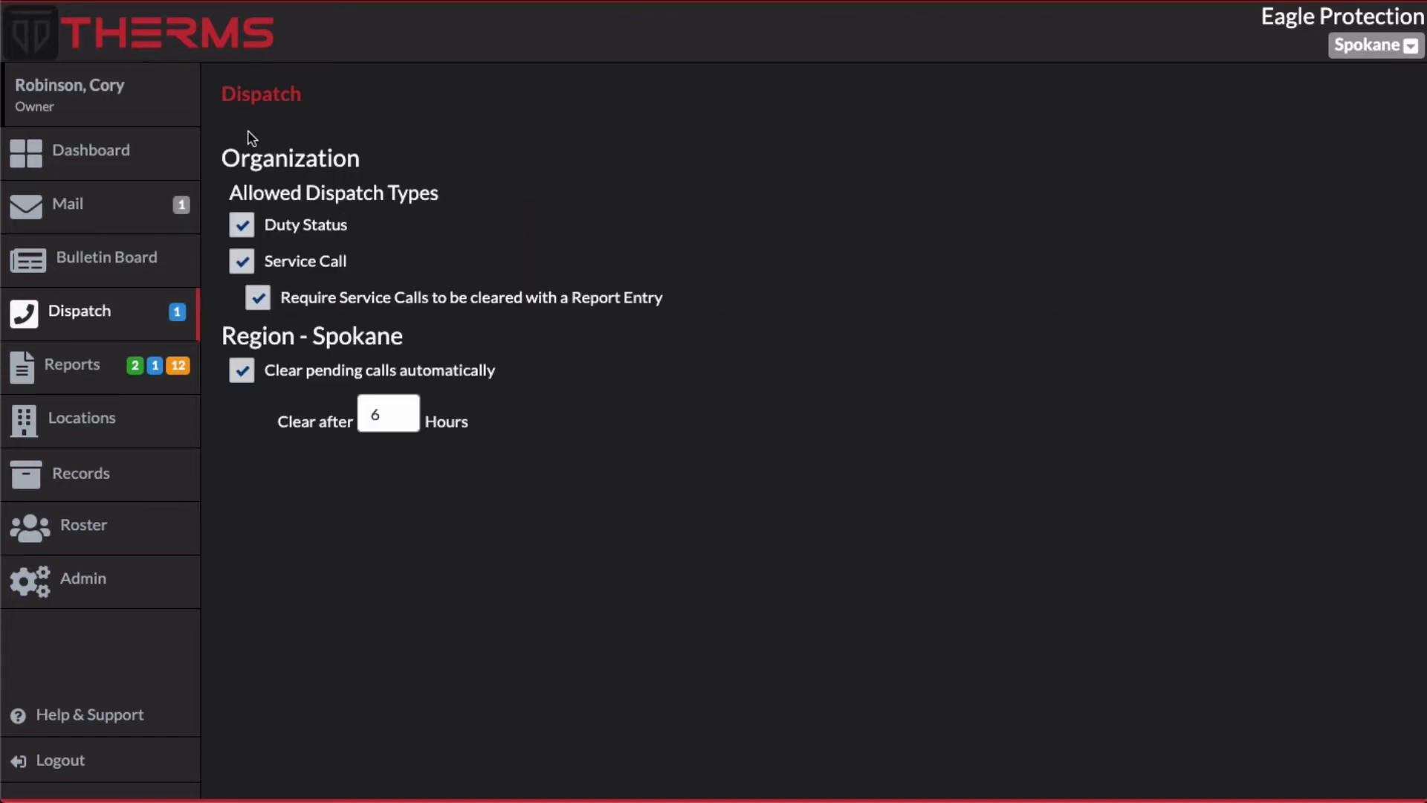
pyautogui.click(258, 108)
# Start clearing the unassigned Ashton Apartments service call and compare the personal and all-users lists of reports it can be attached to
pyautogui.click(296, 168)
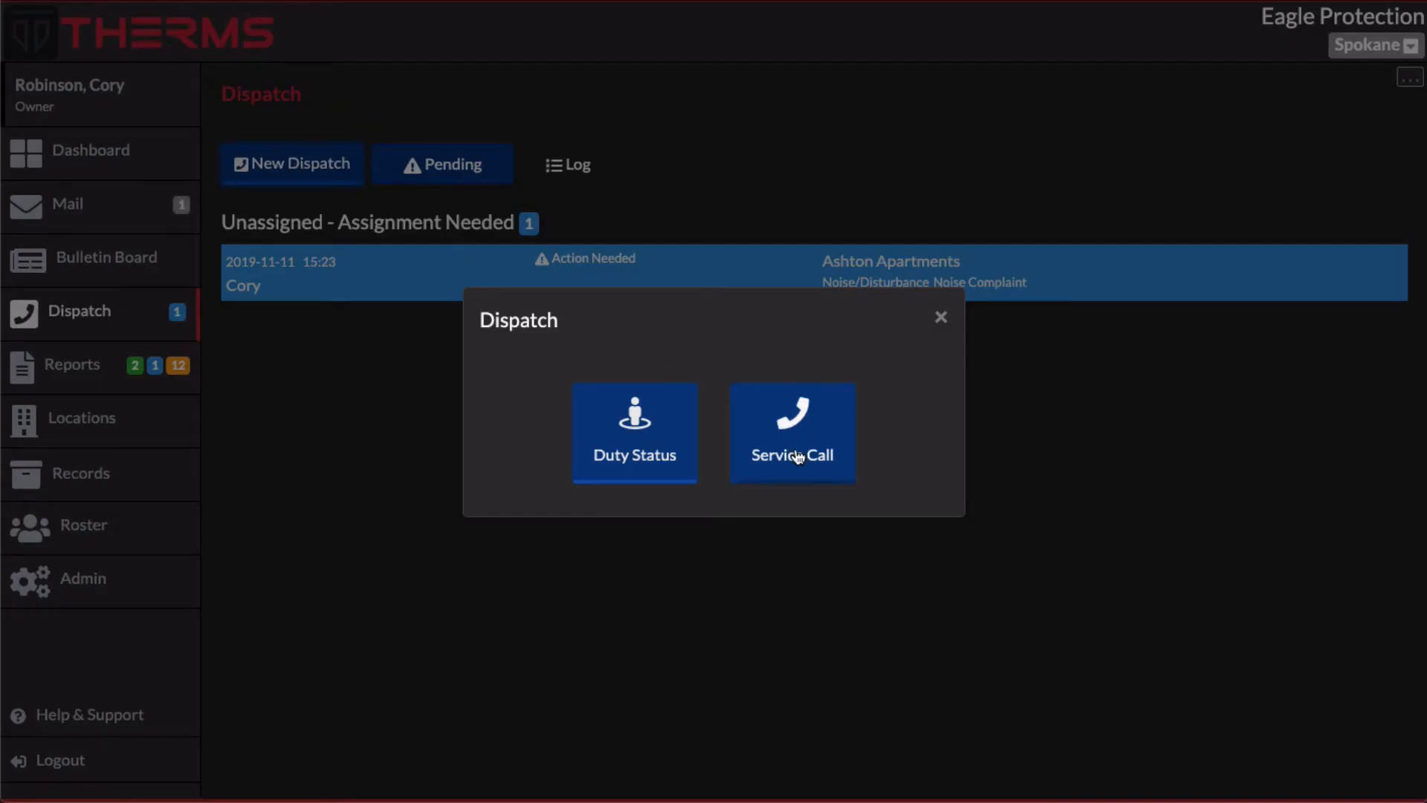
pyautogui.click(943, 326)
pyautogui.click(679, 269)
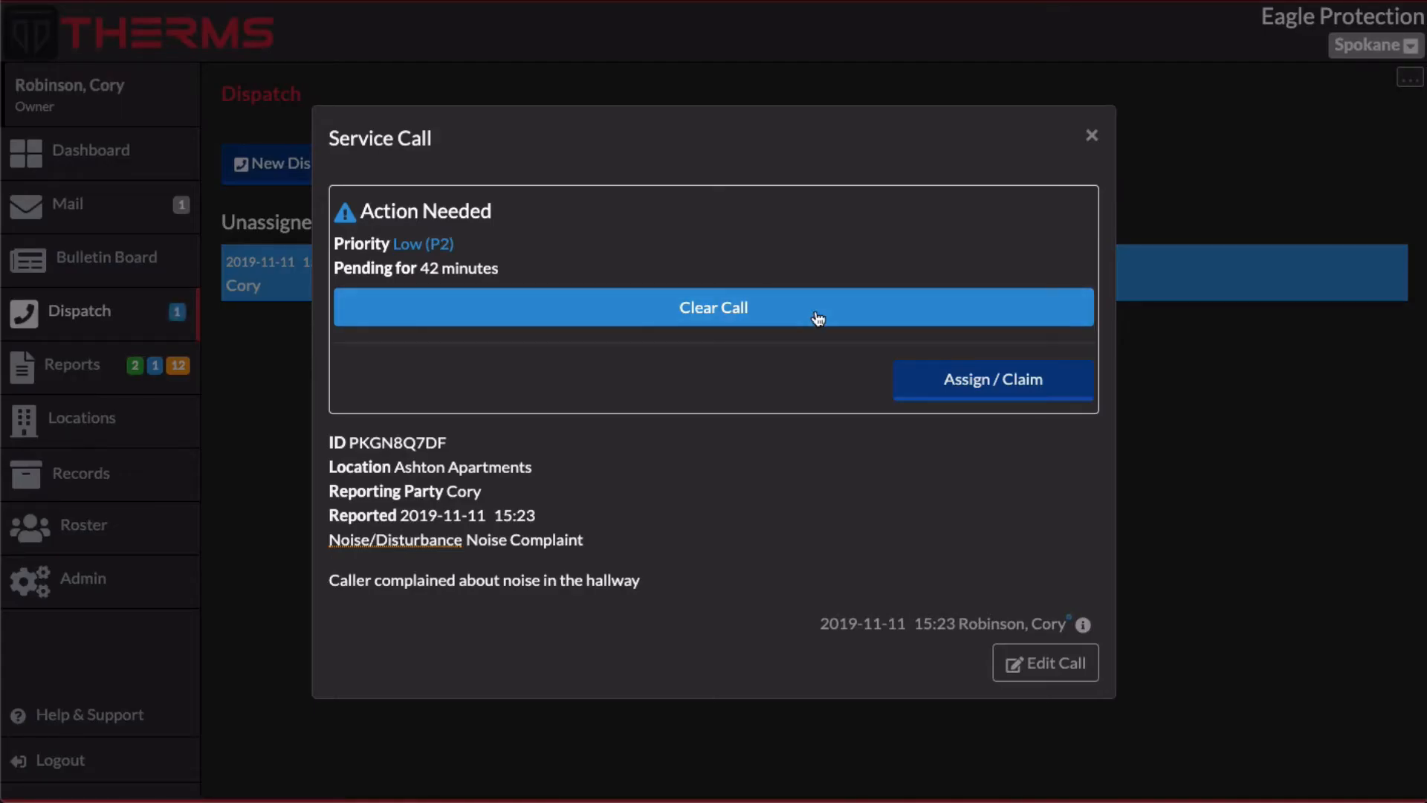
pyautogui.click(818, 319)
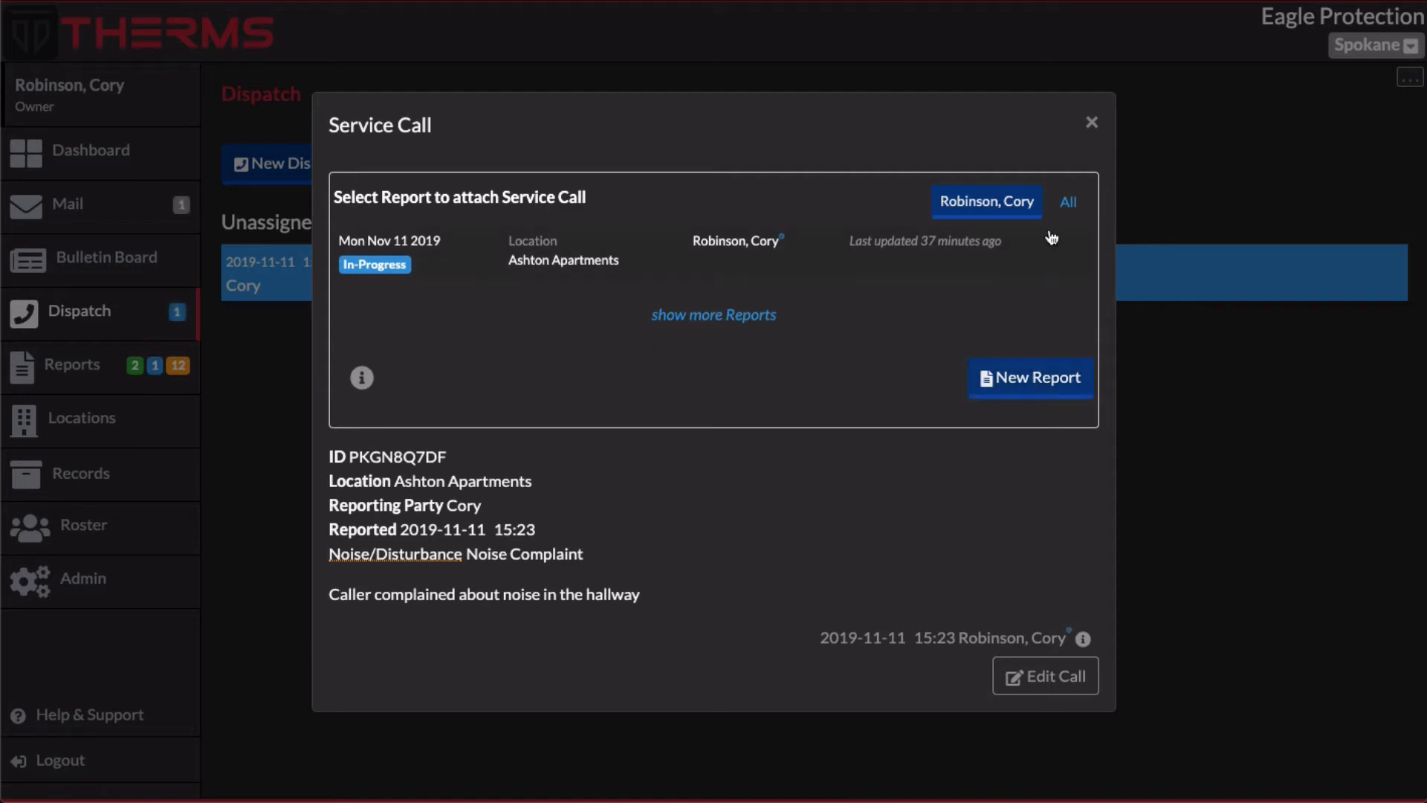
pyautogui.click(1010, 209)
pyautogui.click(1068, 203)
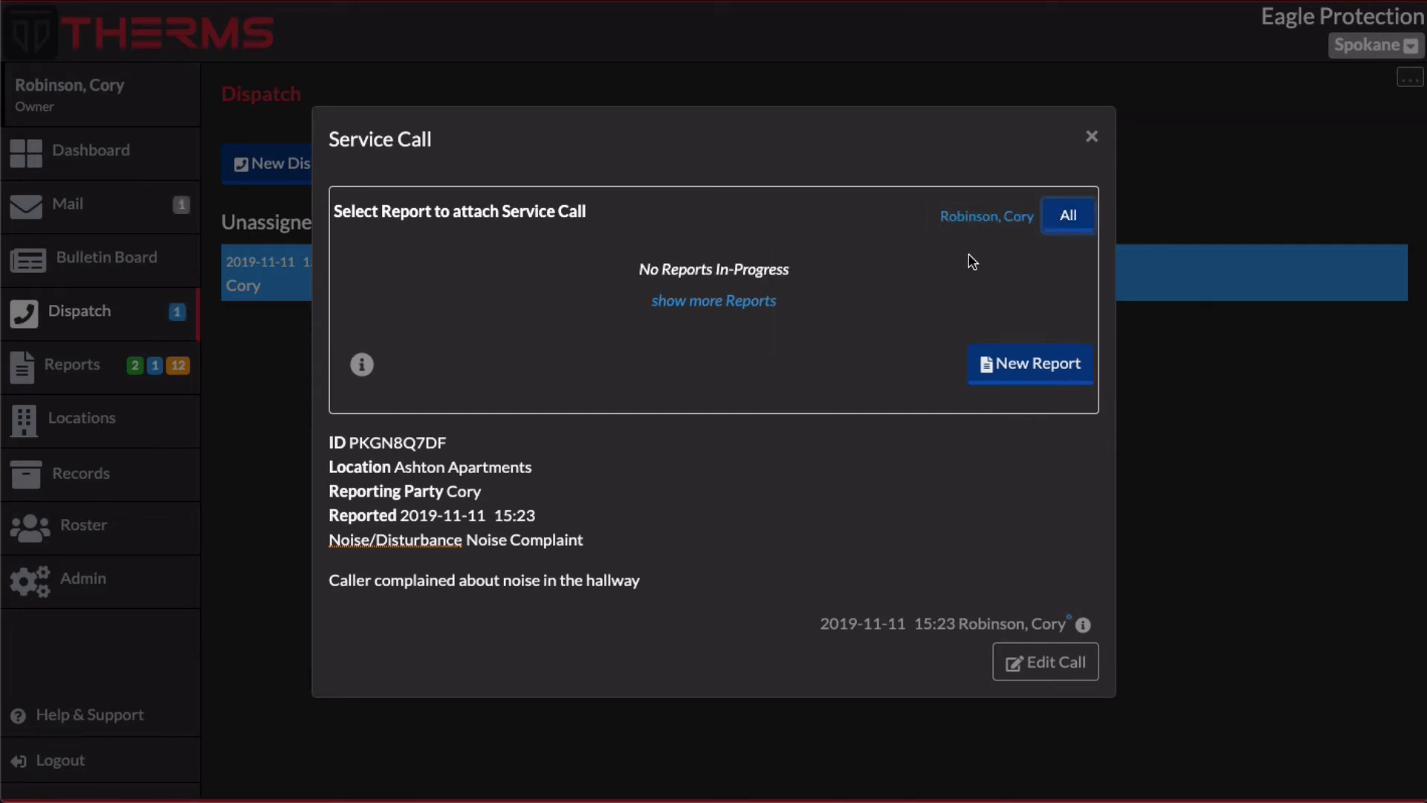
pyautogui.click(956, 219)
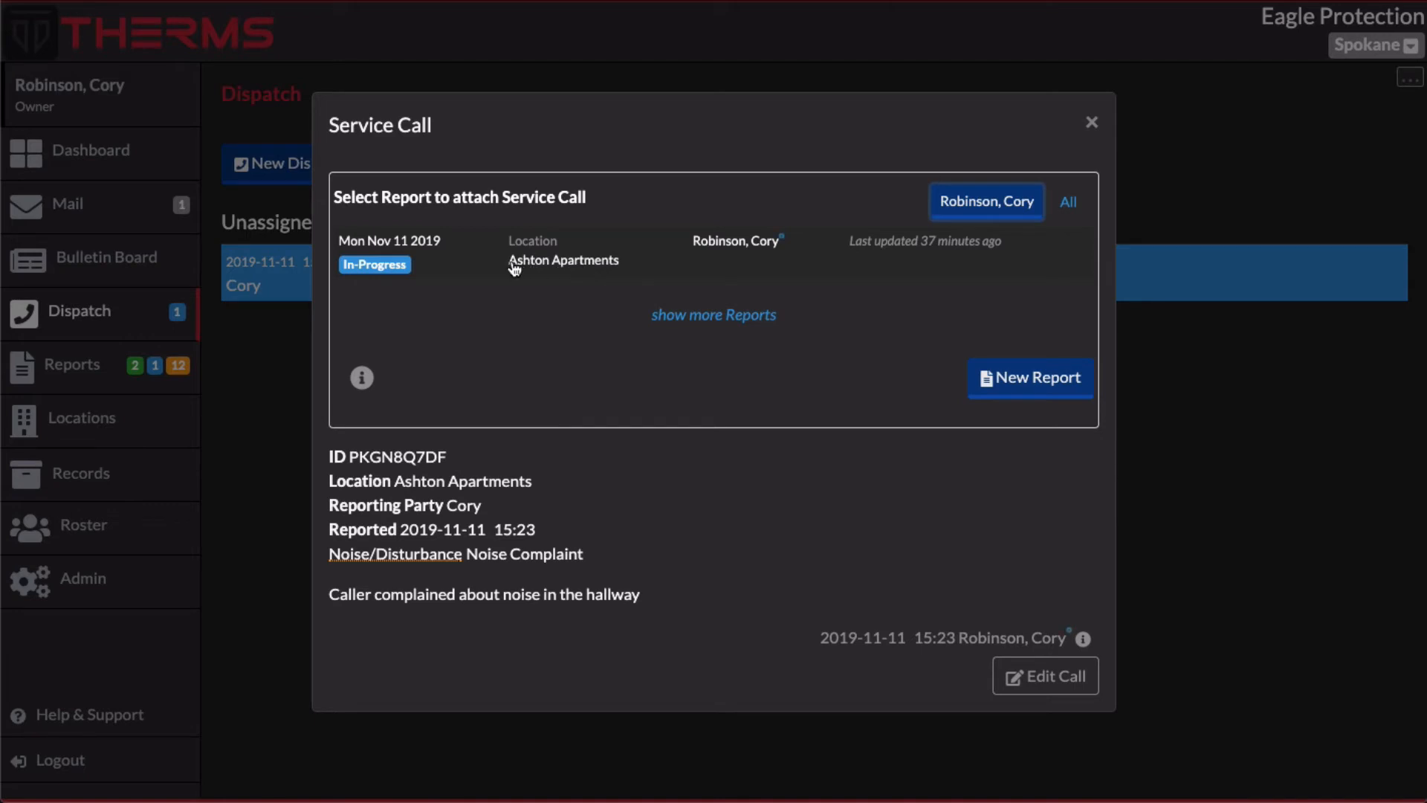
# Create a new Location report for Ashton Apartments to attach the service call to
pyautogui.click(1035, 379)
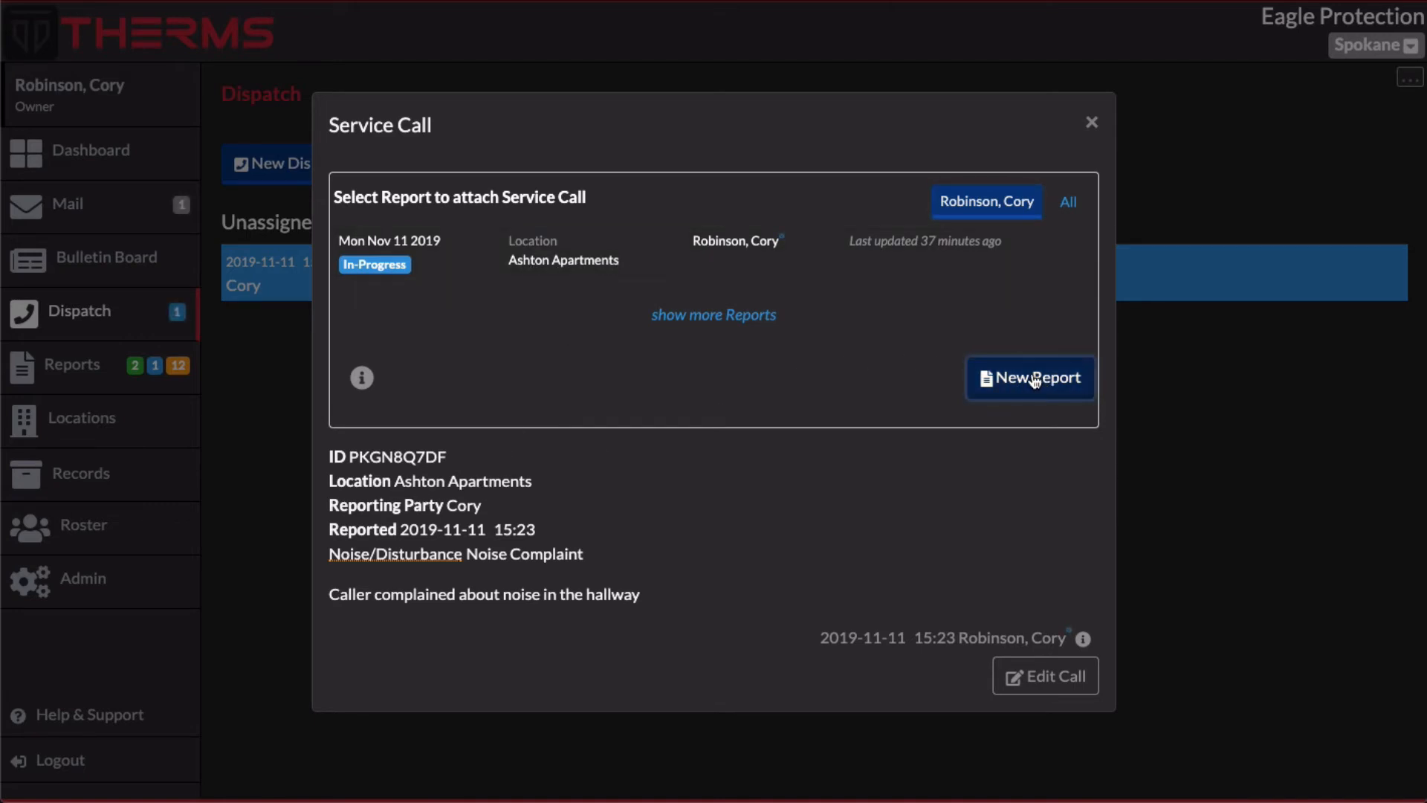
pyautogui.click(699, 298)
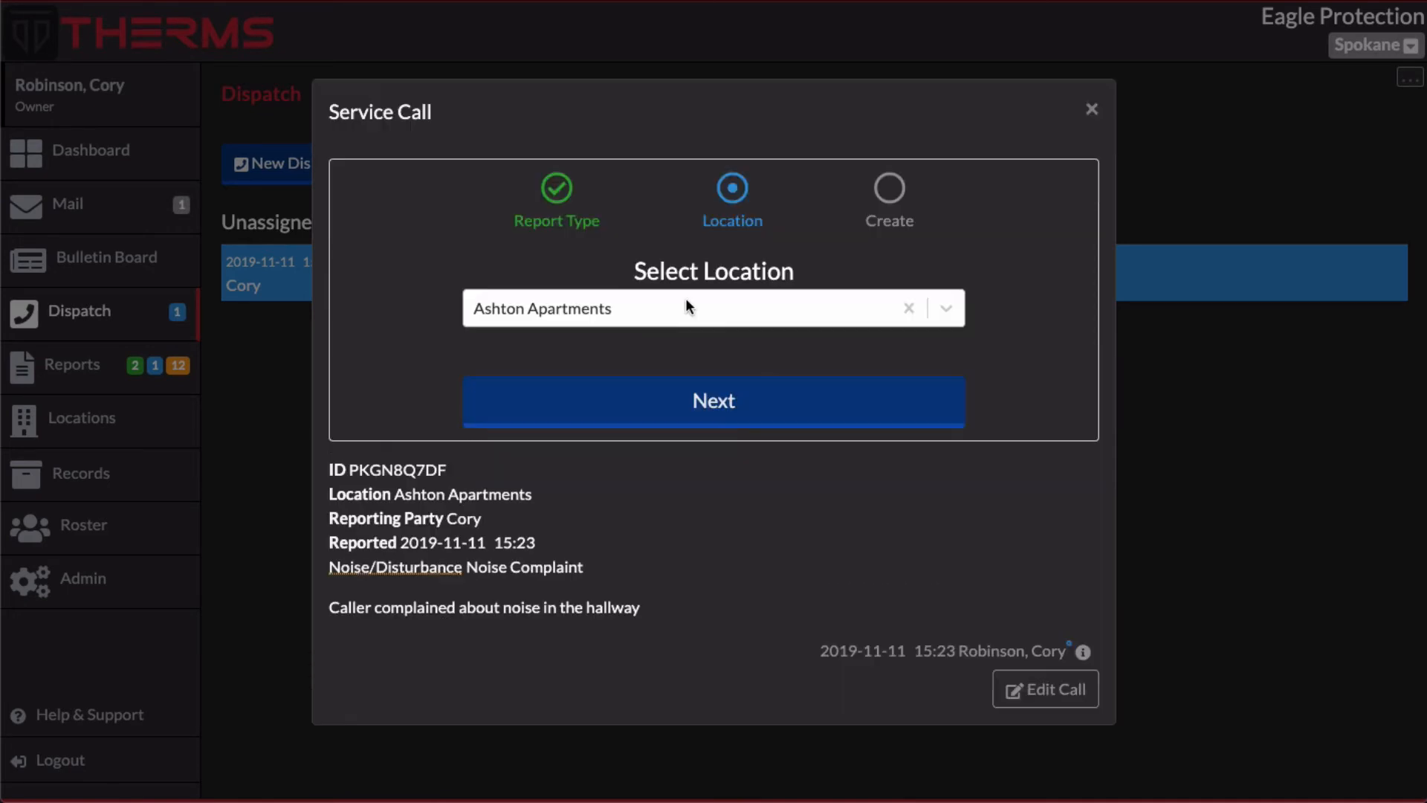
pyautogui.click(710, 401)
pyautogui.click(727, 407)
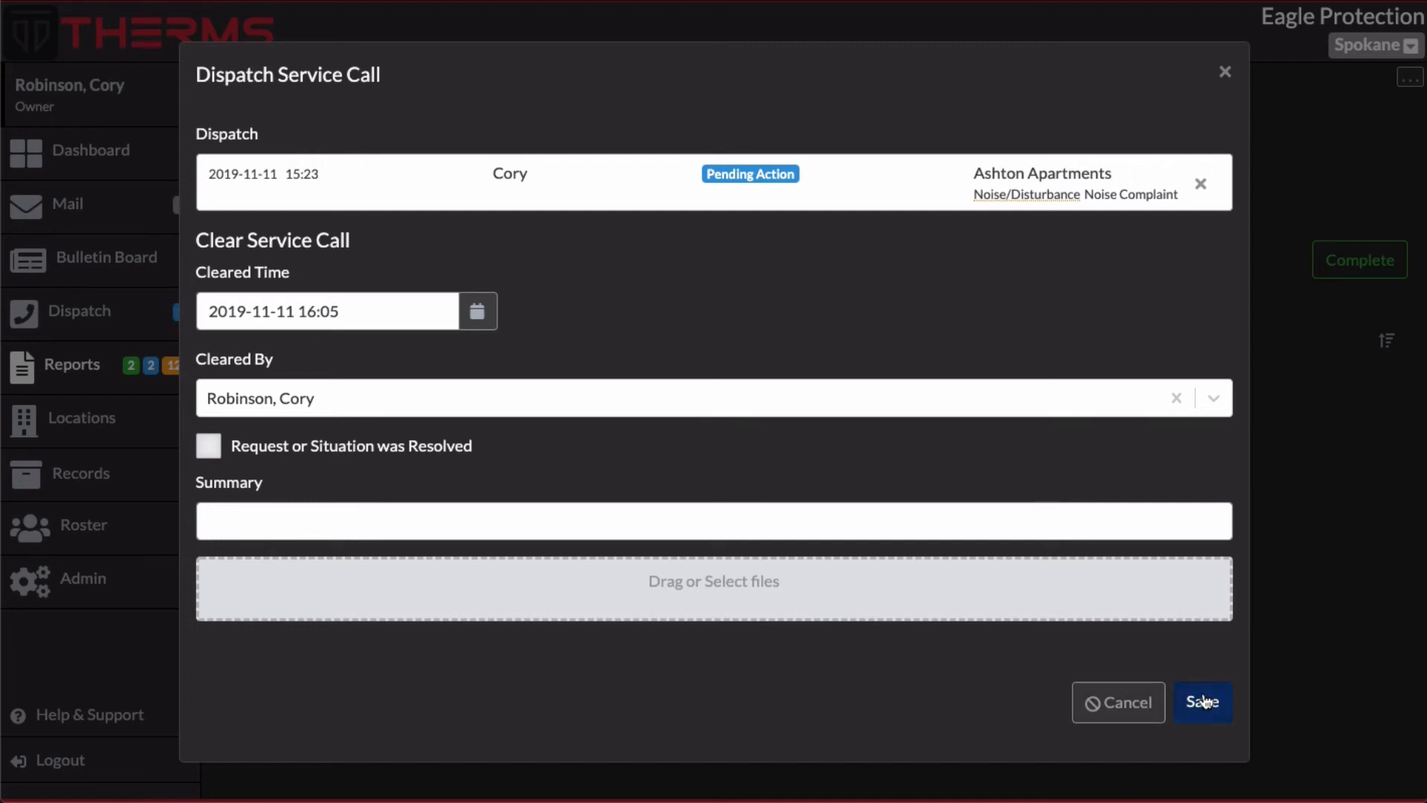
# Clear the Ashton Apartments service call unresolved with the summary "nothing found" and review the saved report entry
pyautogui.click(655, 527)
pyautogui.write('no')
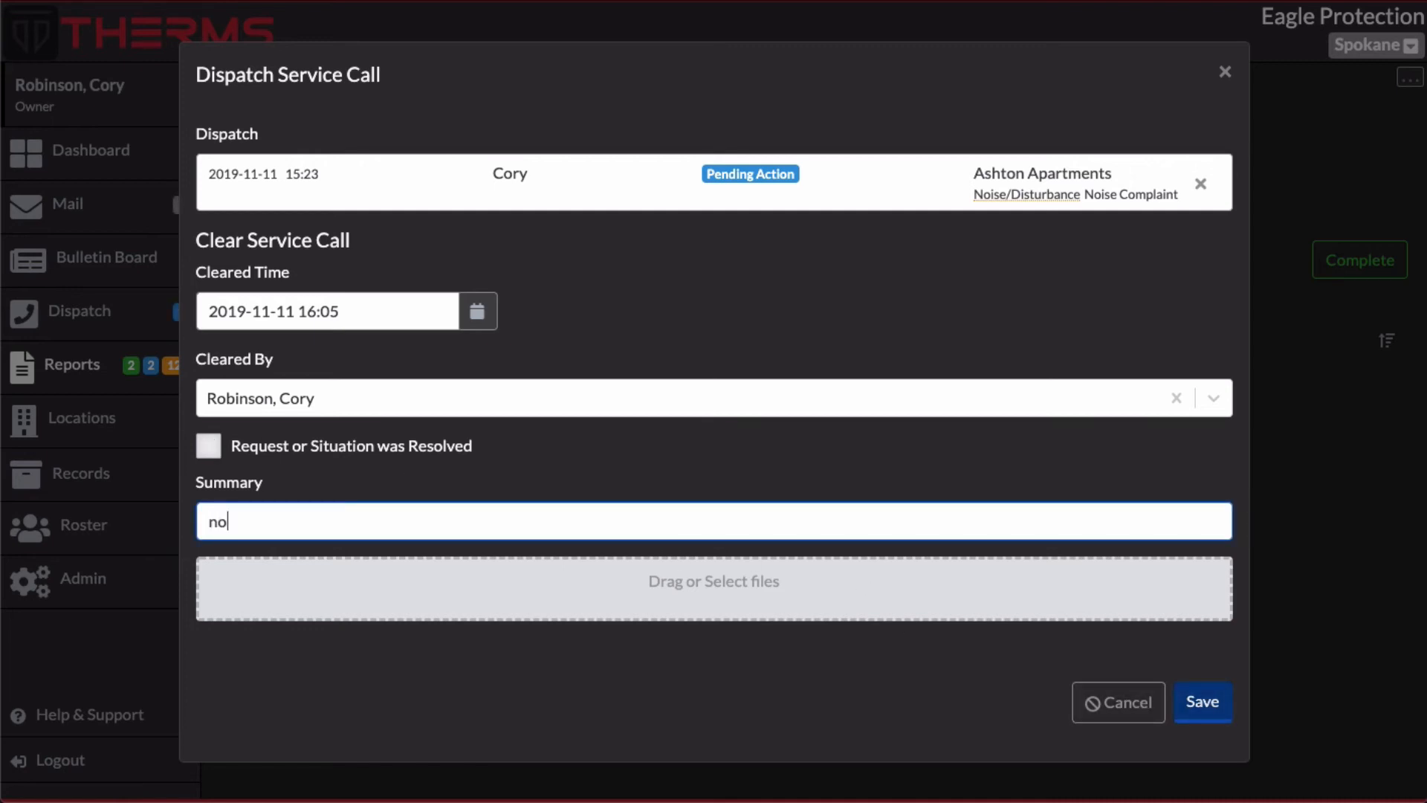
pyautogui.write('thing found')
pyautogui.click(1225, 705)
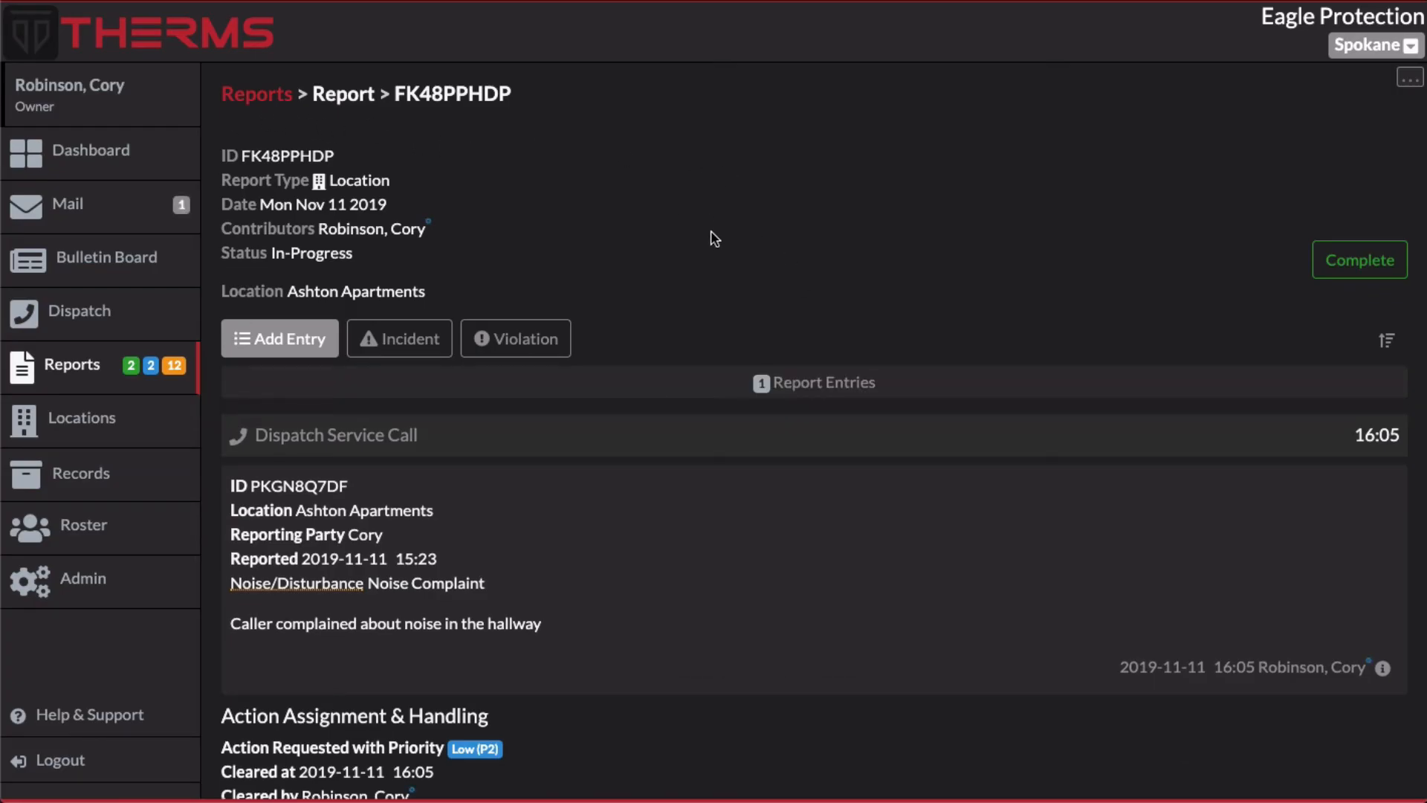
pyautogui.scroll(-3, 711, 235)
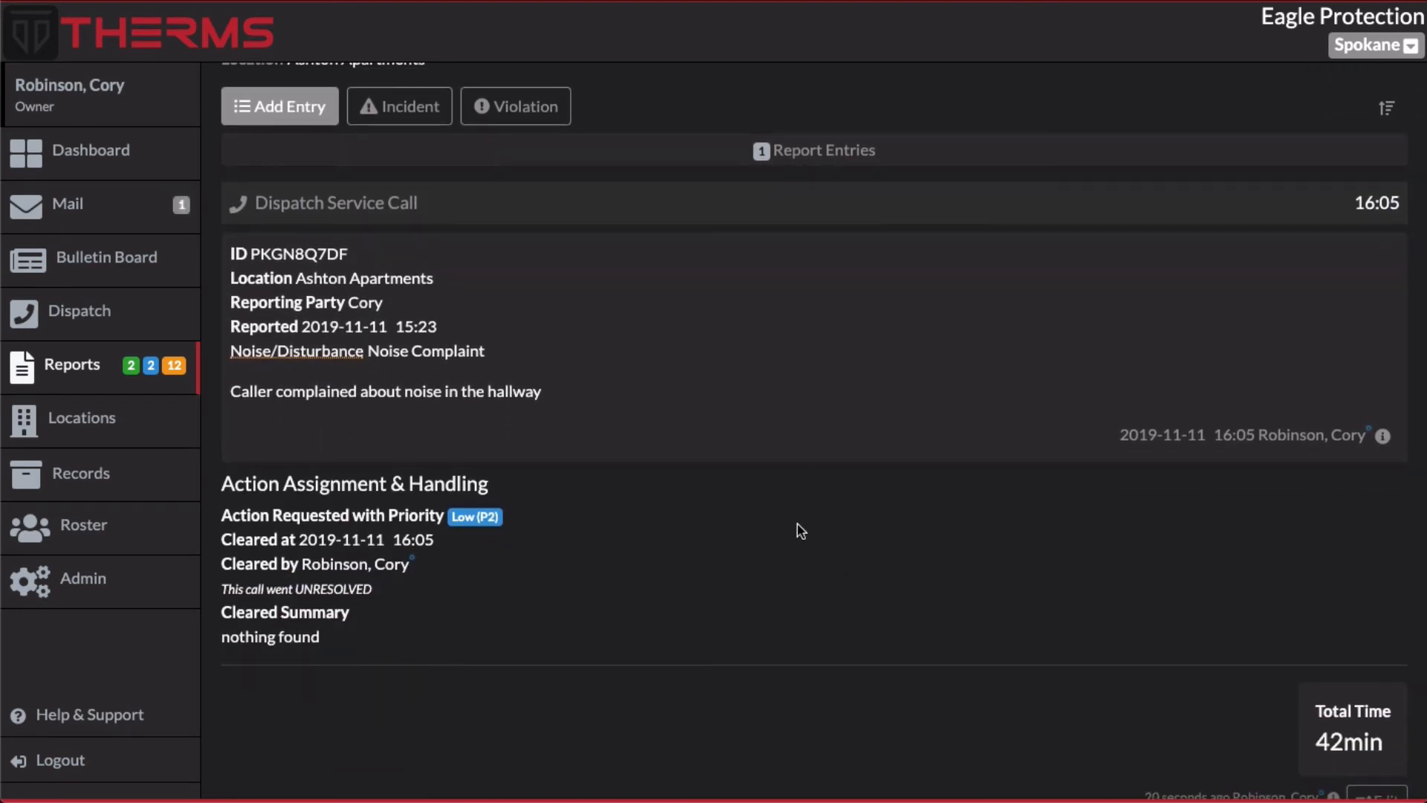
pyautogui.scroll(-1, 801, 531)
pyautogui.scroll(4, 800, 531)
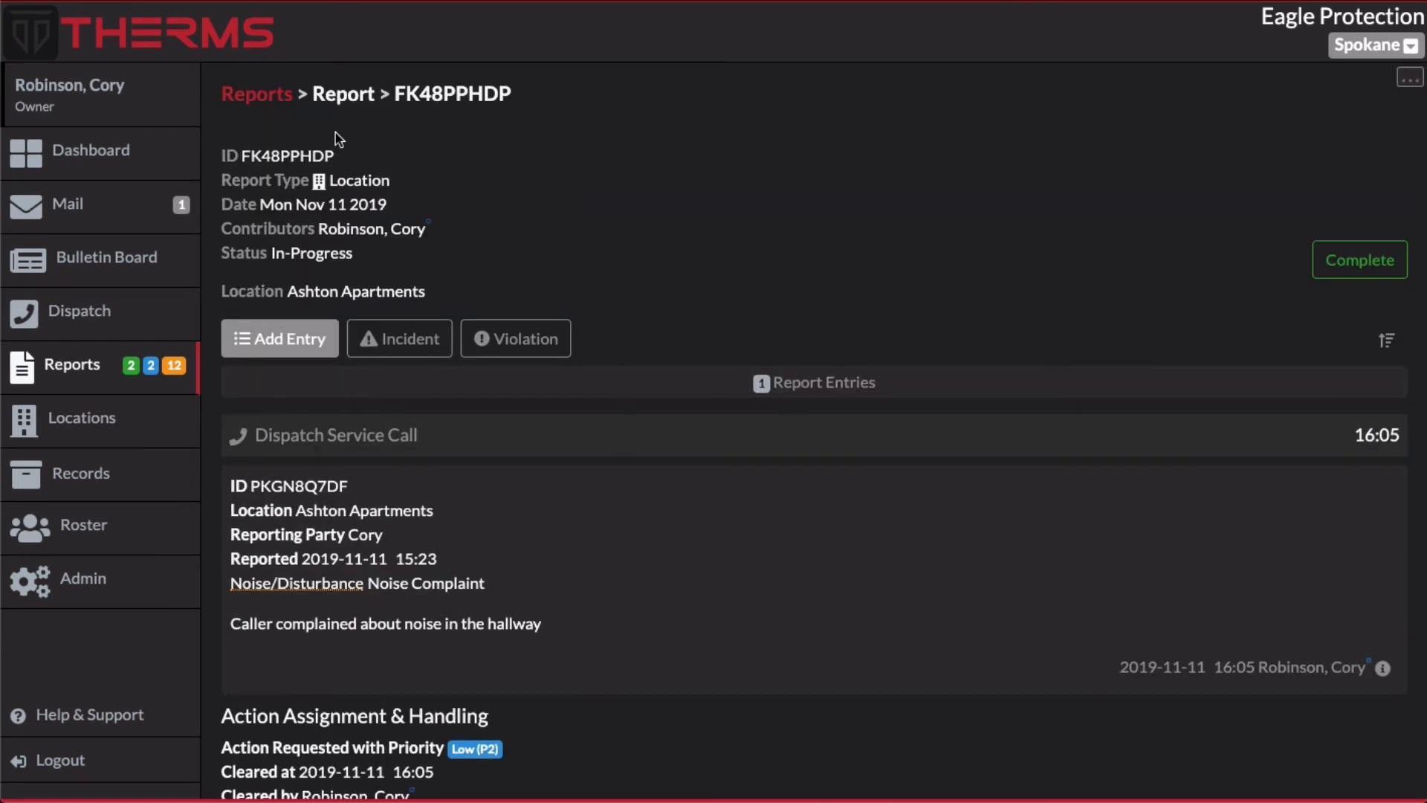
# Review the notes of the Ashton Apartments check-in duty status in the dispatch log and close it
pyautogui.click(101, 321)
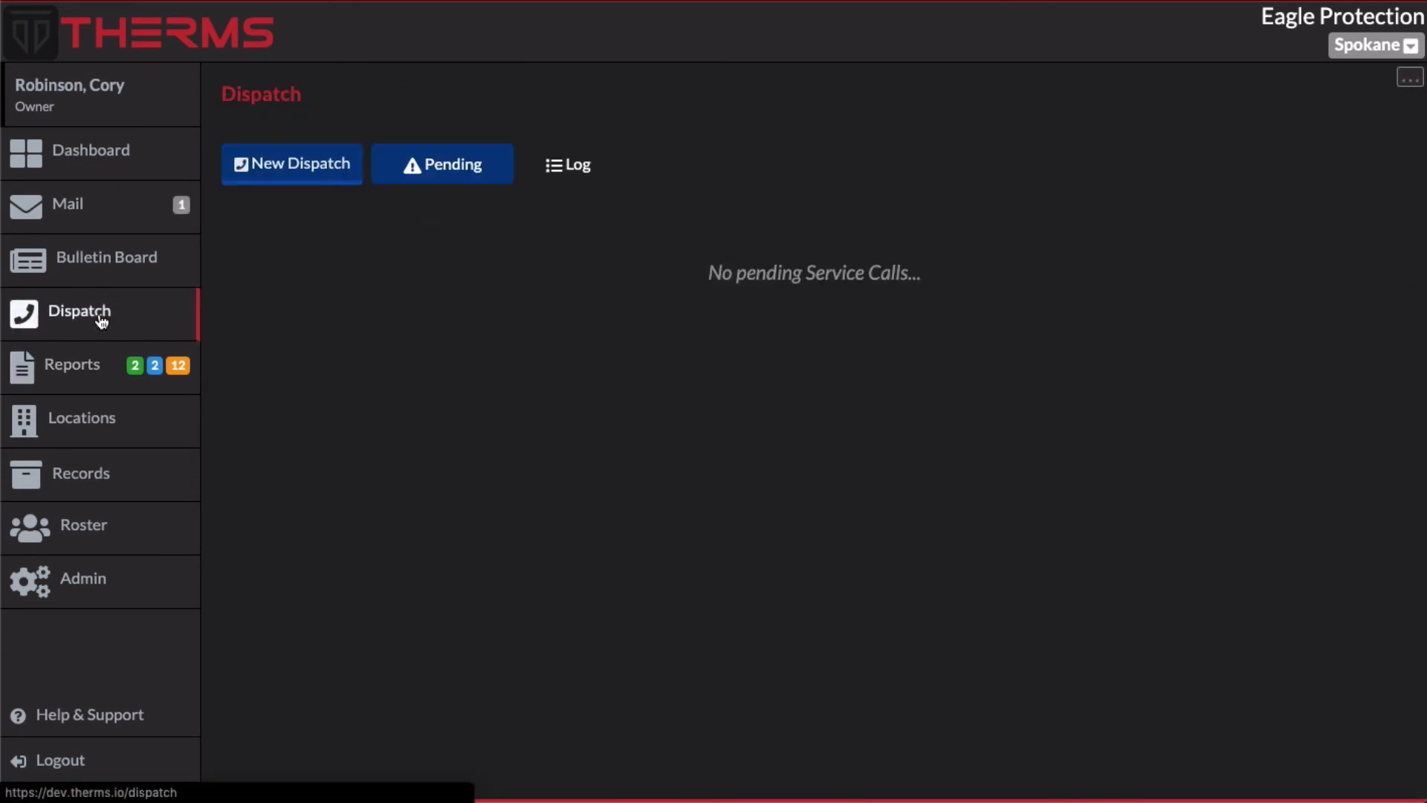
pyautogui.click(573, 167)
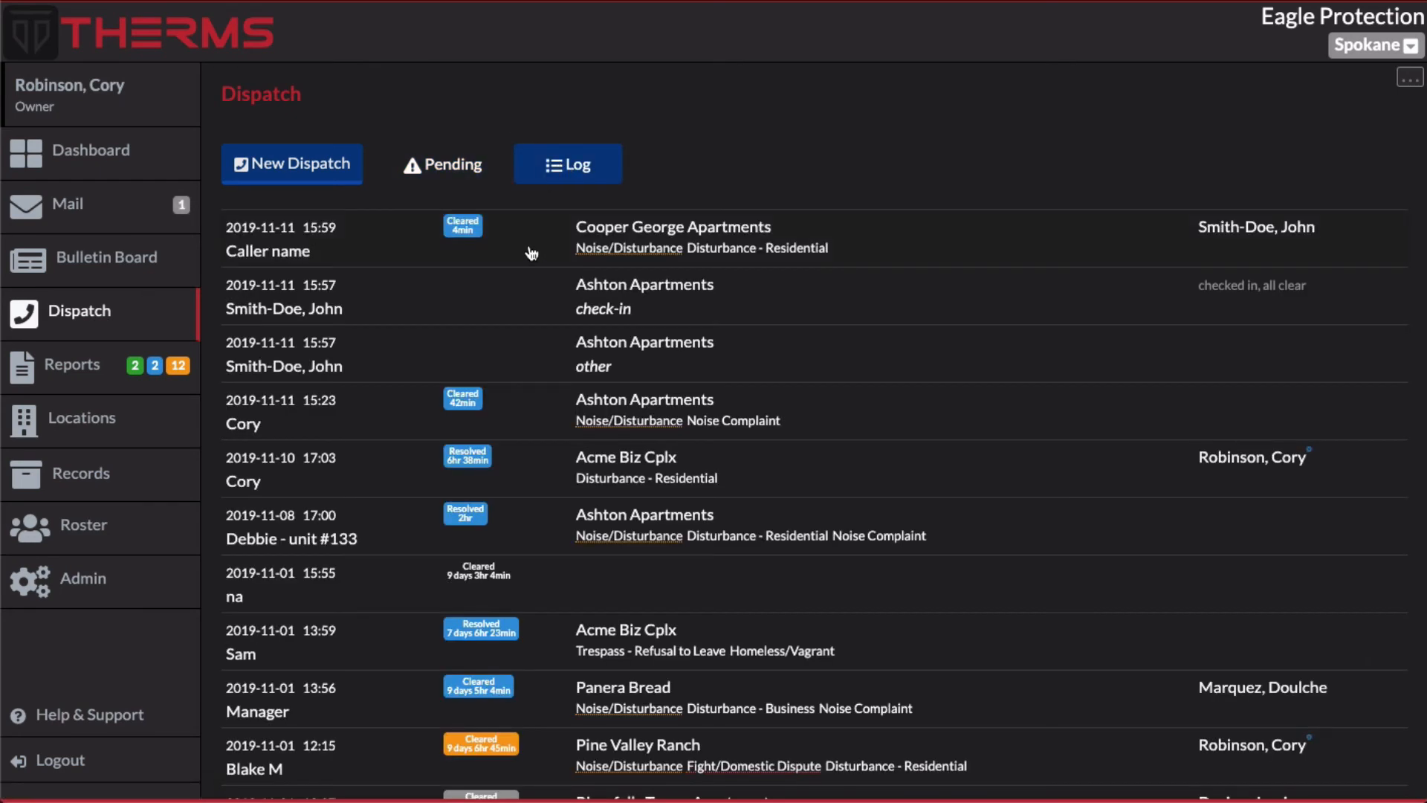
pyautogui.click(699, 309)
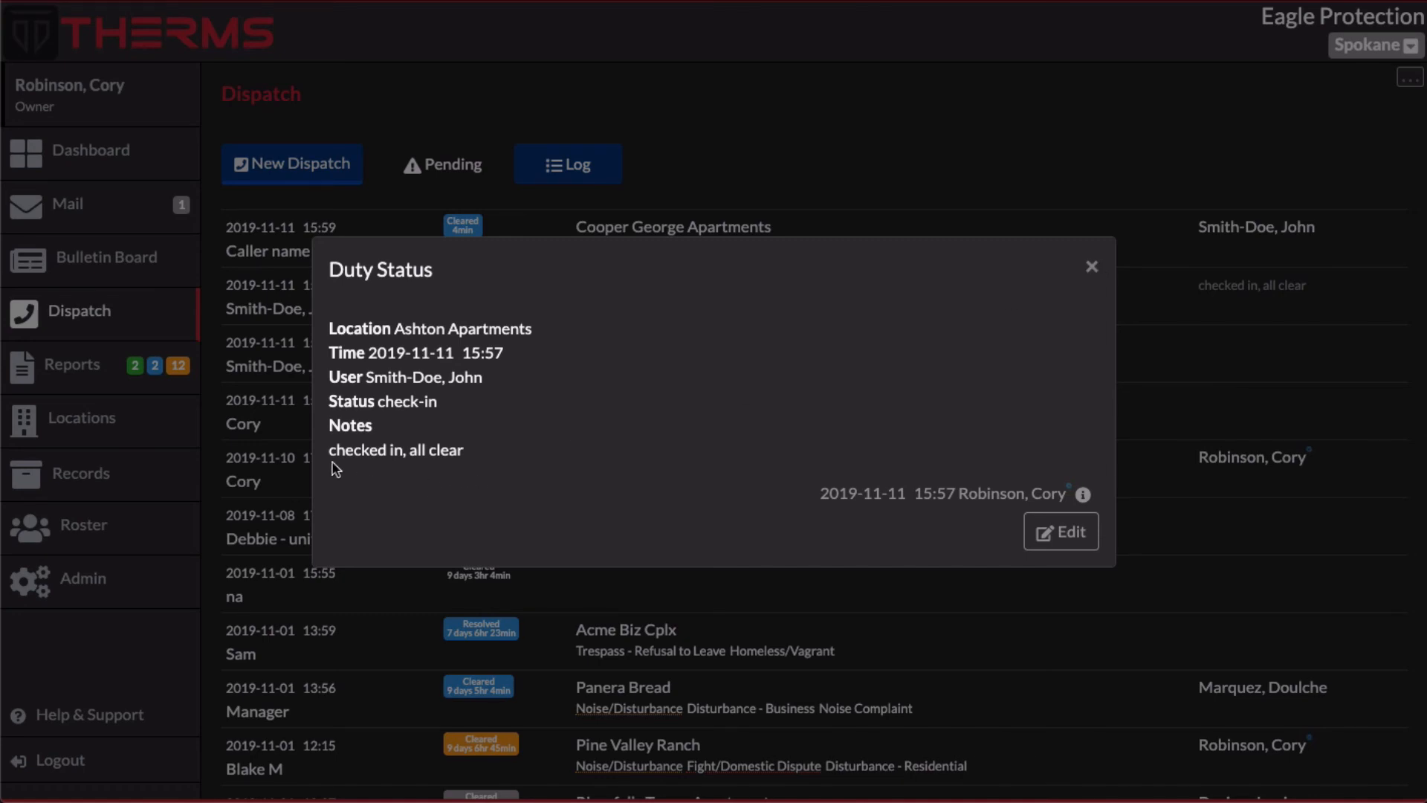
pyautogui.moveTo(331, 449); pyautogui.dragTo(476, 456)
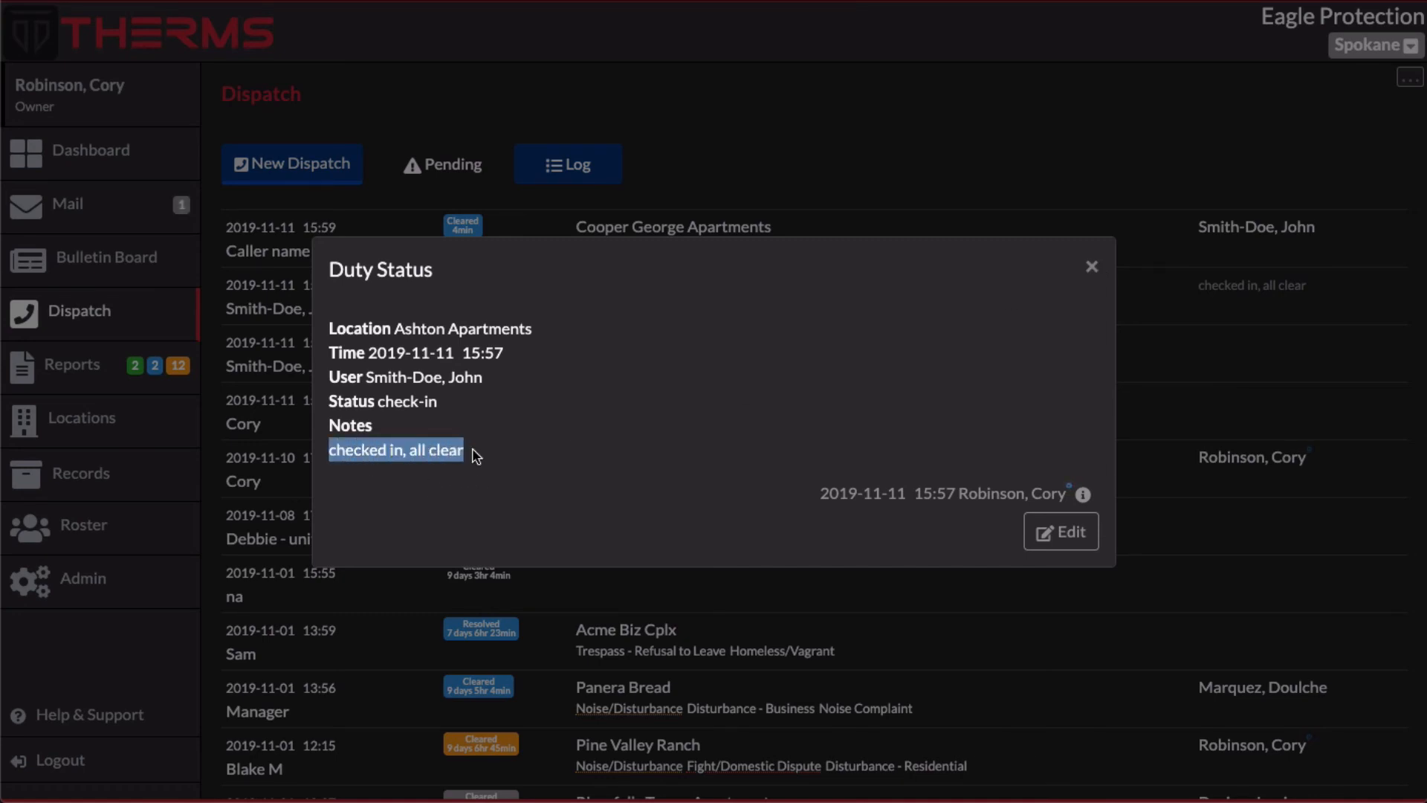
pyautogui.click(477, 456)
pyautogui.click(1092, 267)
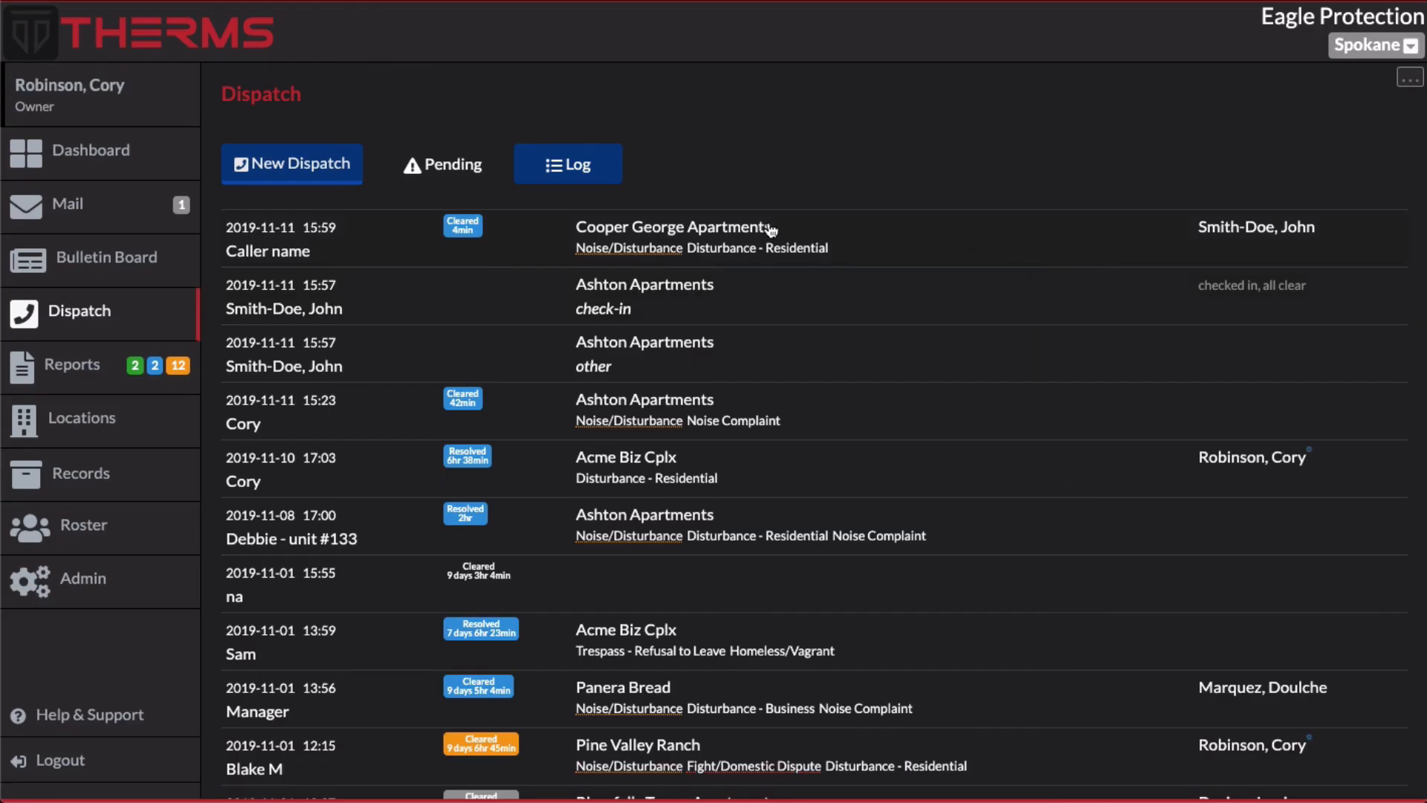
# Set pending calls in the Spokane region to clear automatically after 24 hours in the dispatch settings
pyautogui.click(487, 170)
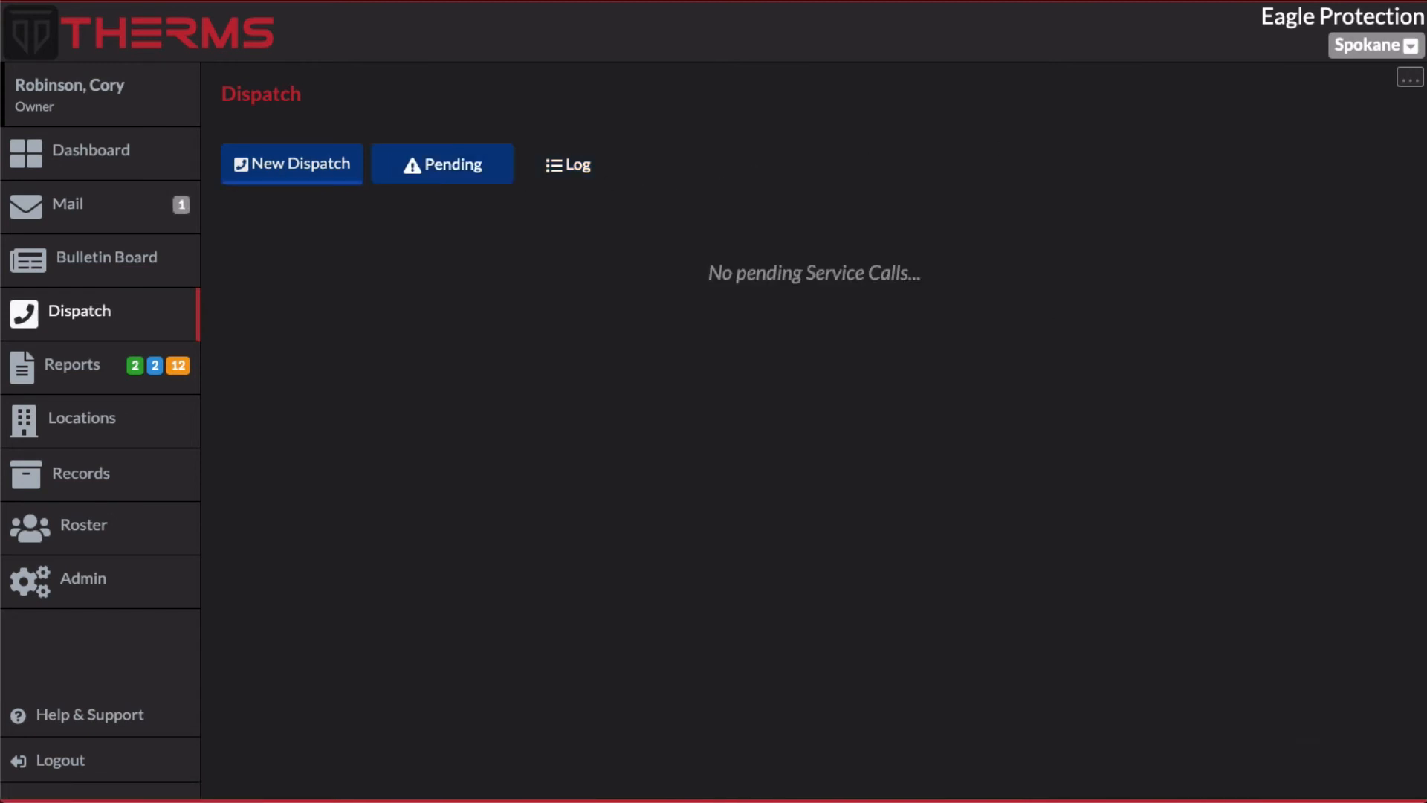
pyautogui.click(1409, 77)
pyautogui.click(1372, 114)
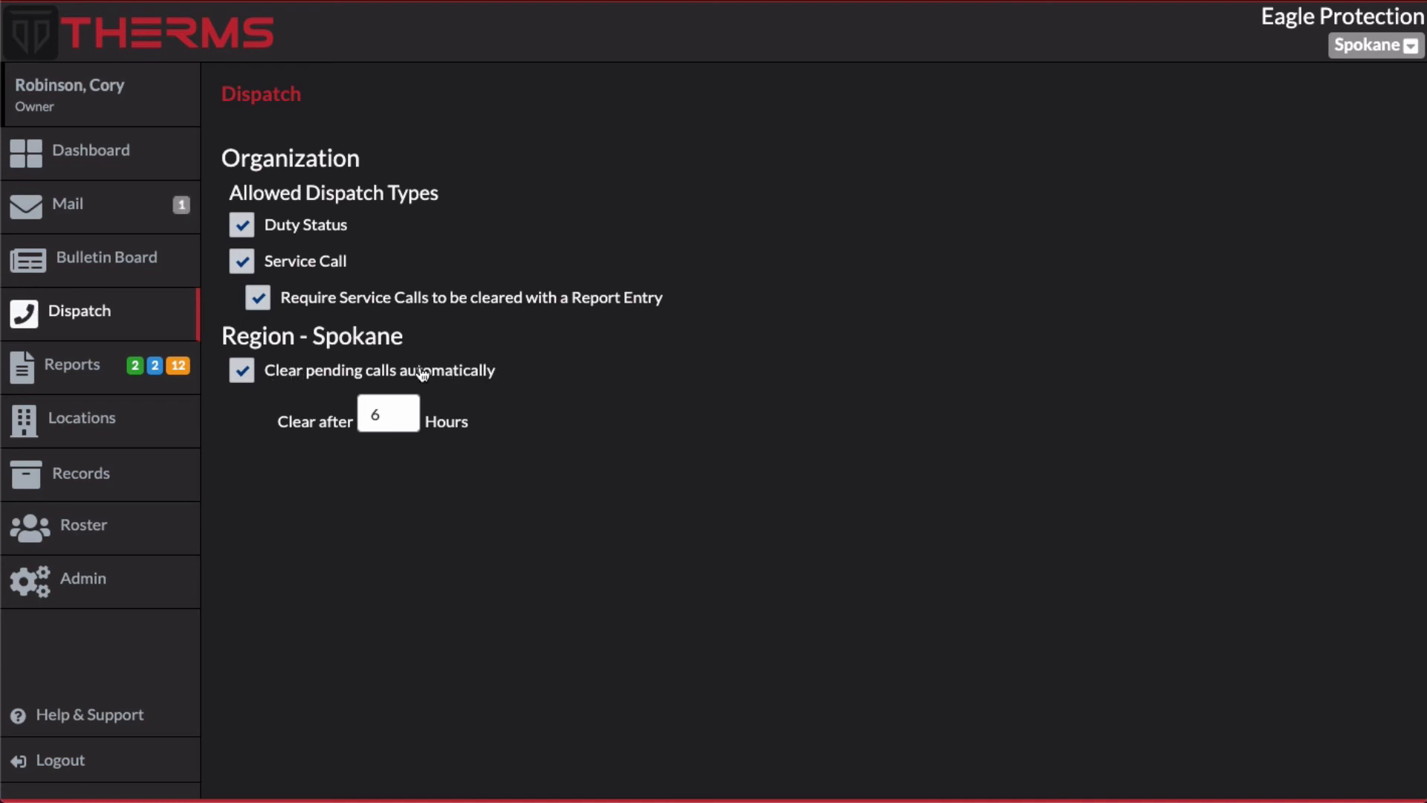
pyautogui.click(404, 417)
pyautogui.click(404, 417)
pyautogui.click(404, 417)
pyautogui.click(399, 468)
pyautogui.moveTo(387, 414); pyautogui.dragTo(353, 409)
pyautogui.write('24')
pyautogui.click(383, 475)
# Set the automatic clearing time for pending calls to 6 hours and return to the dispatch list
pyautogui.doubleClick(364, 416)
pyautogui.write('6')
pyautogui.click(393, 470)
pyautogui.click(271, 108)
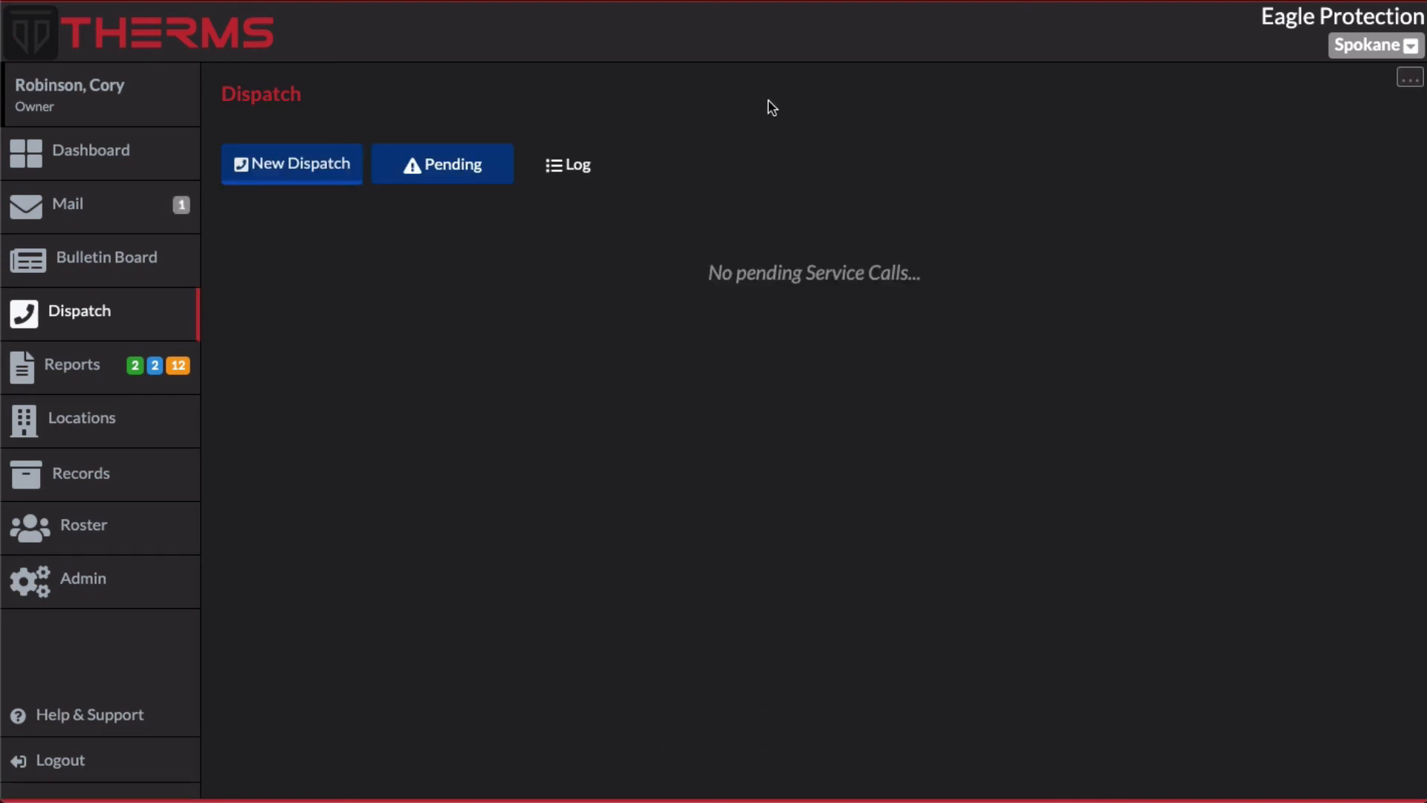
pyautogui.click(675, 0)
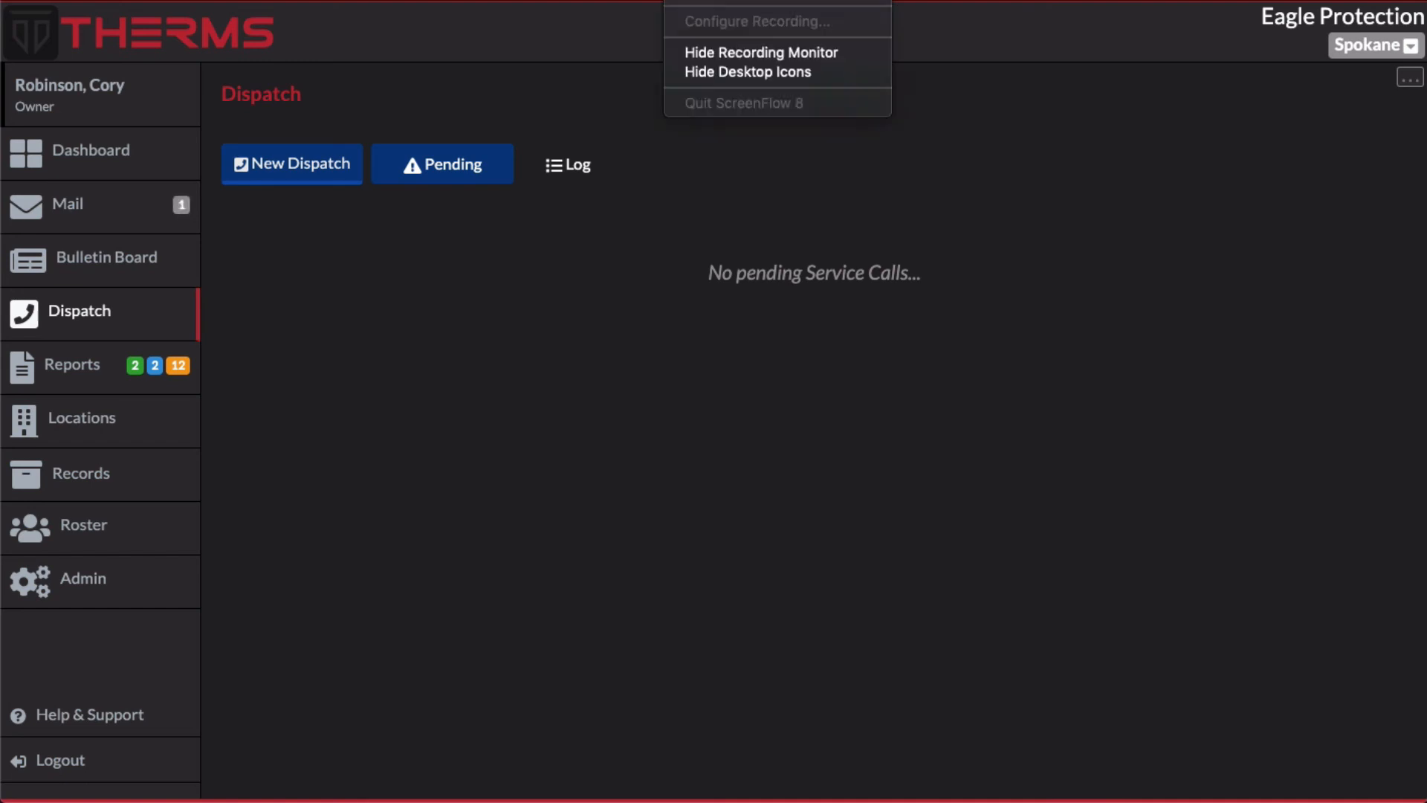